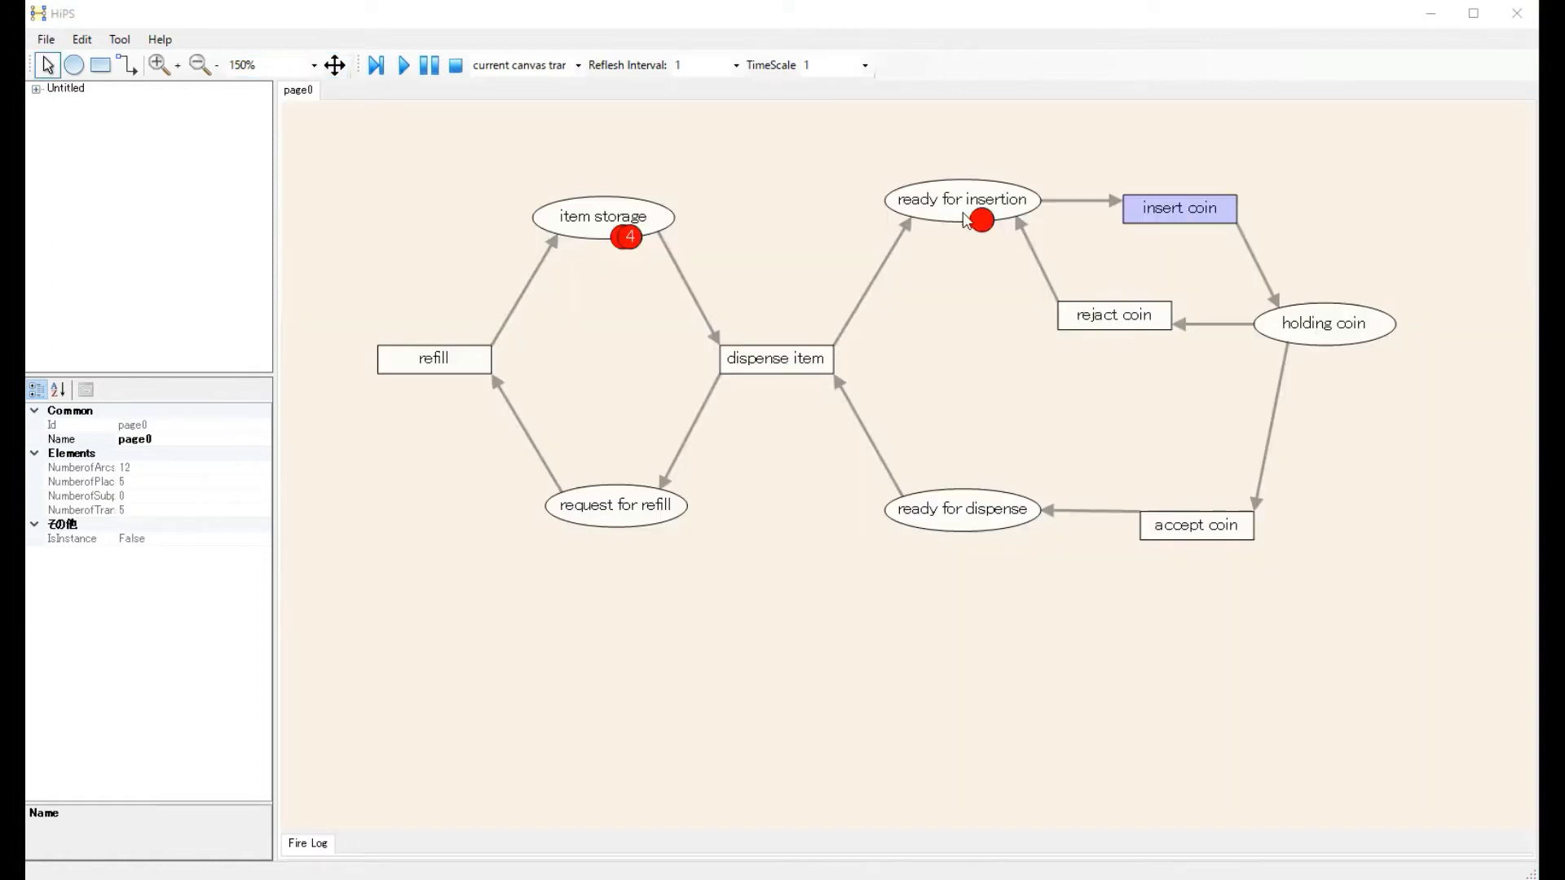
Step: Inspect the properties of the "ready for insertion" place, opening its capacity field
{"action": "left_click", "coordinate": [965, 218]}
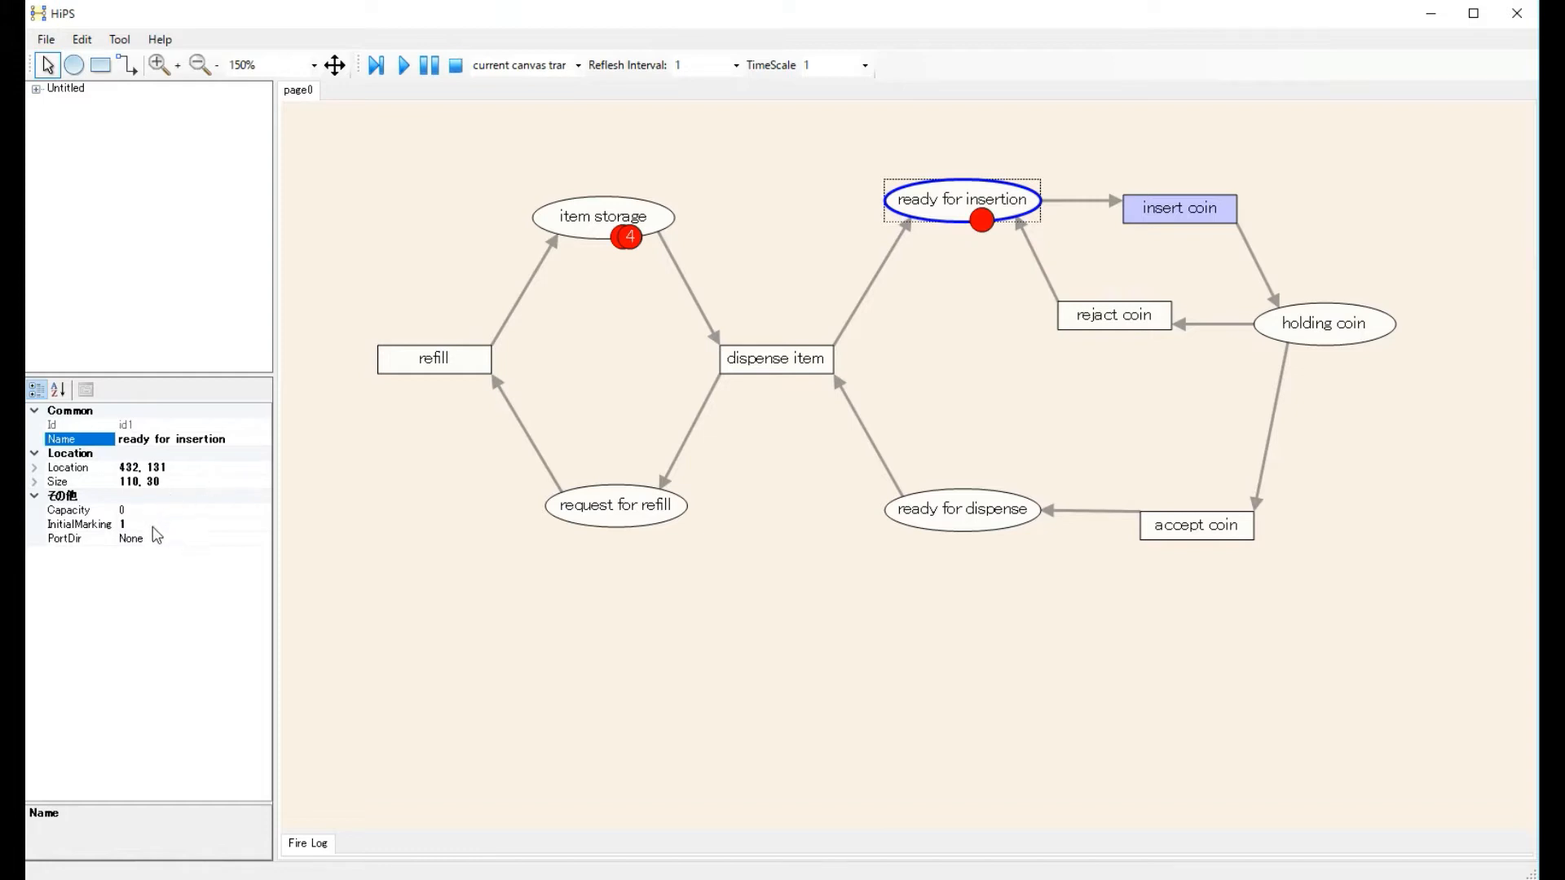
{"action": "left_click", "coordinate": [132, 511]}
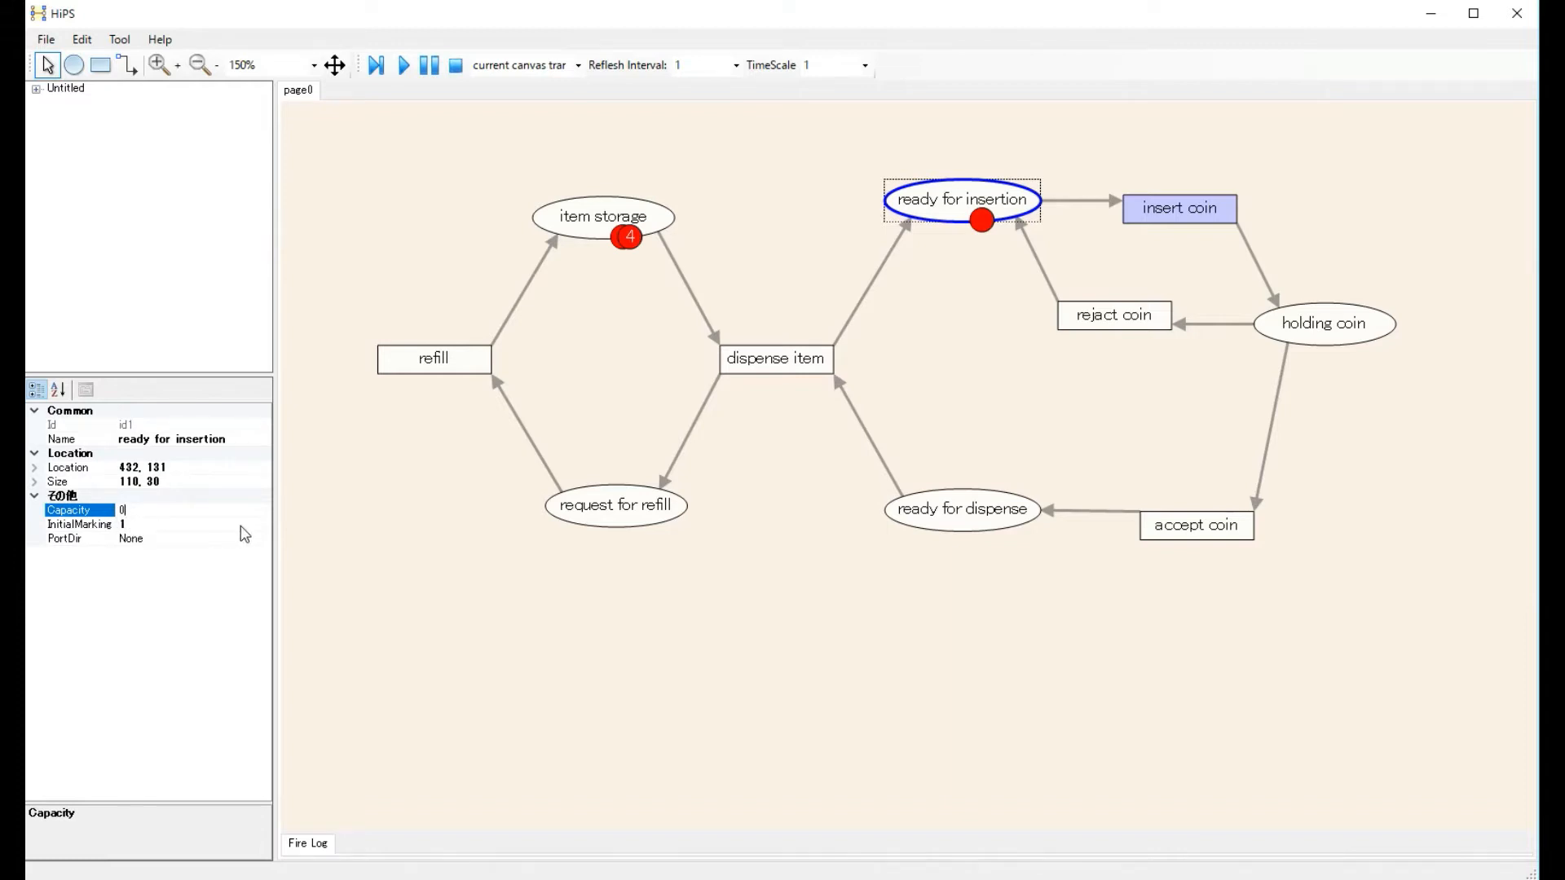
Step: Set the weight to 4 on the arcs from item storage to dispense item and from dispense item to request for refill
{"action": "left_click", "coordinate": [692, 300]}
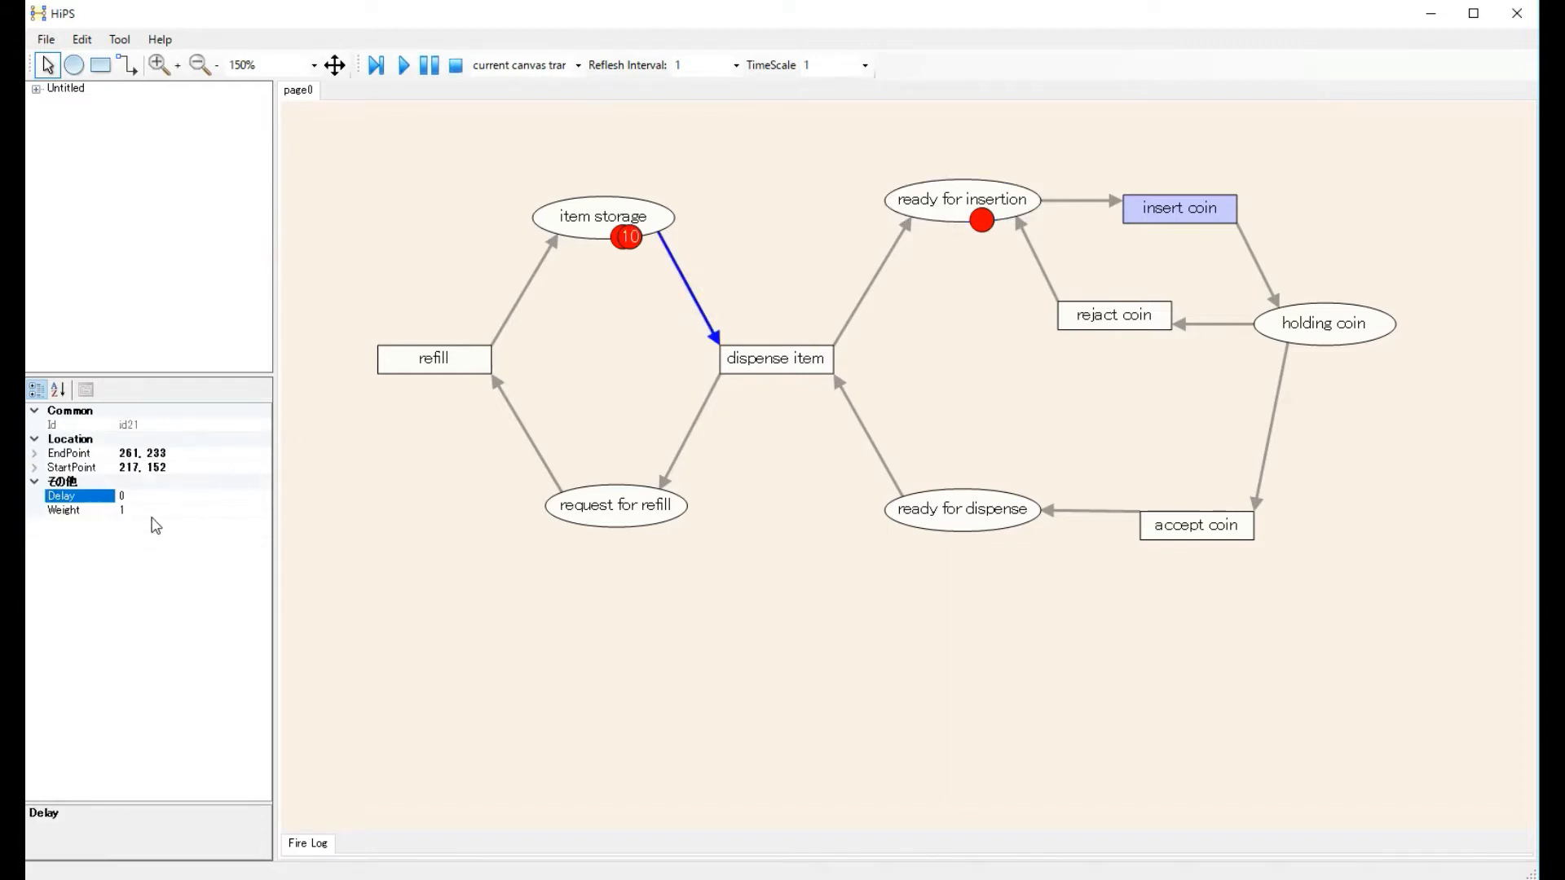
{"action": "left_click", "coordinate": [162, 511]}
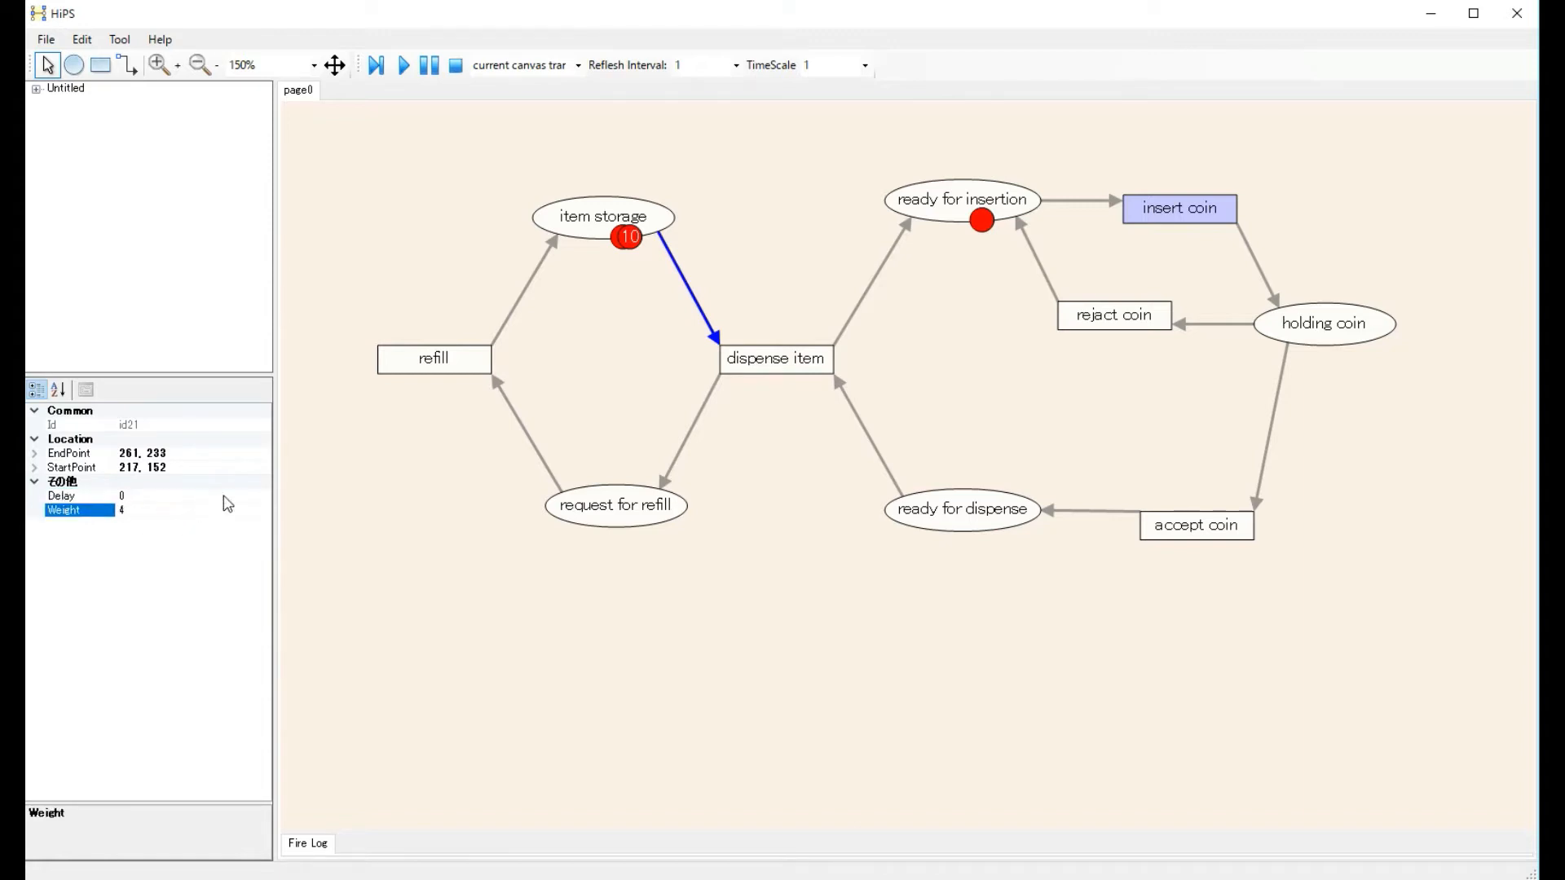
{"action": "left_click", "coordinate": [684, 444]}
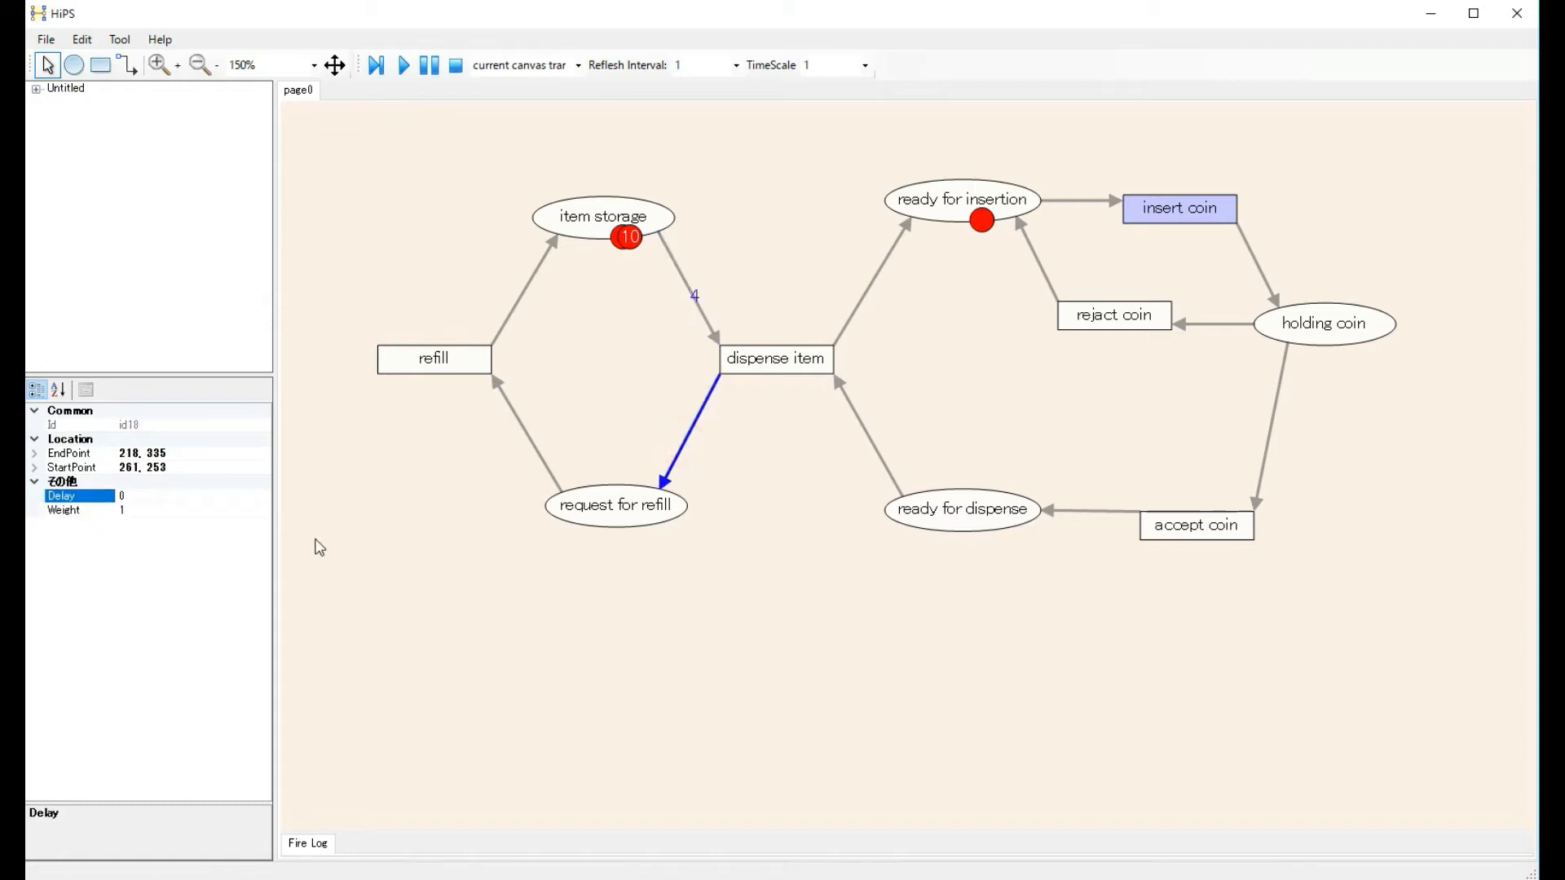
{"action": "left_click", "coordinate": [189, 515]}
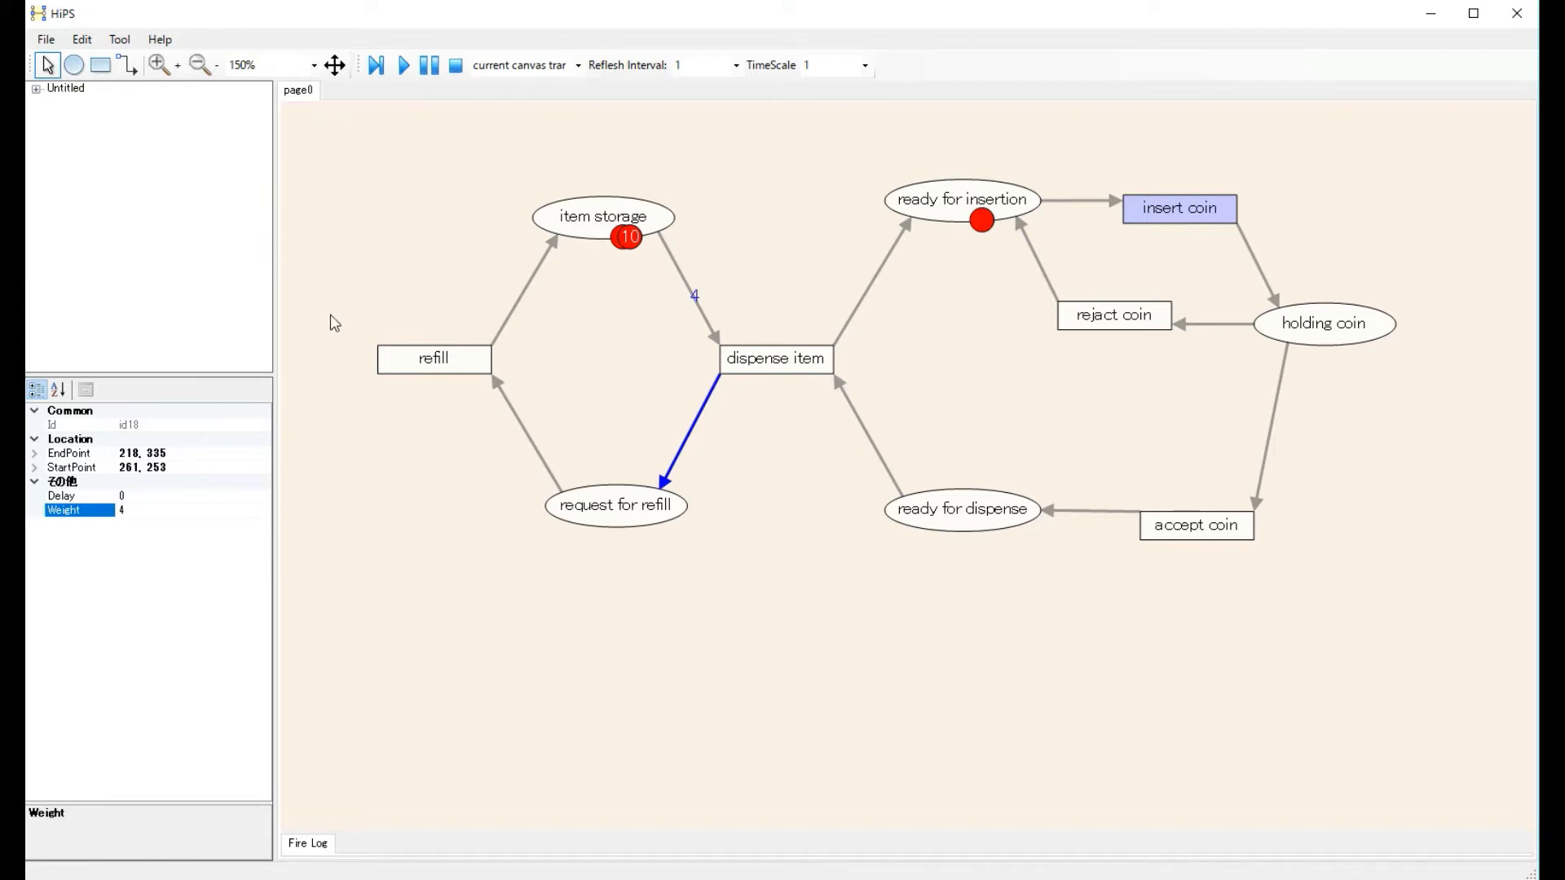
{"action": "left_click", "coordinate": [373, 318]}
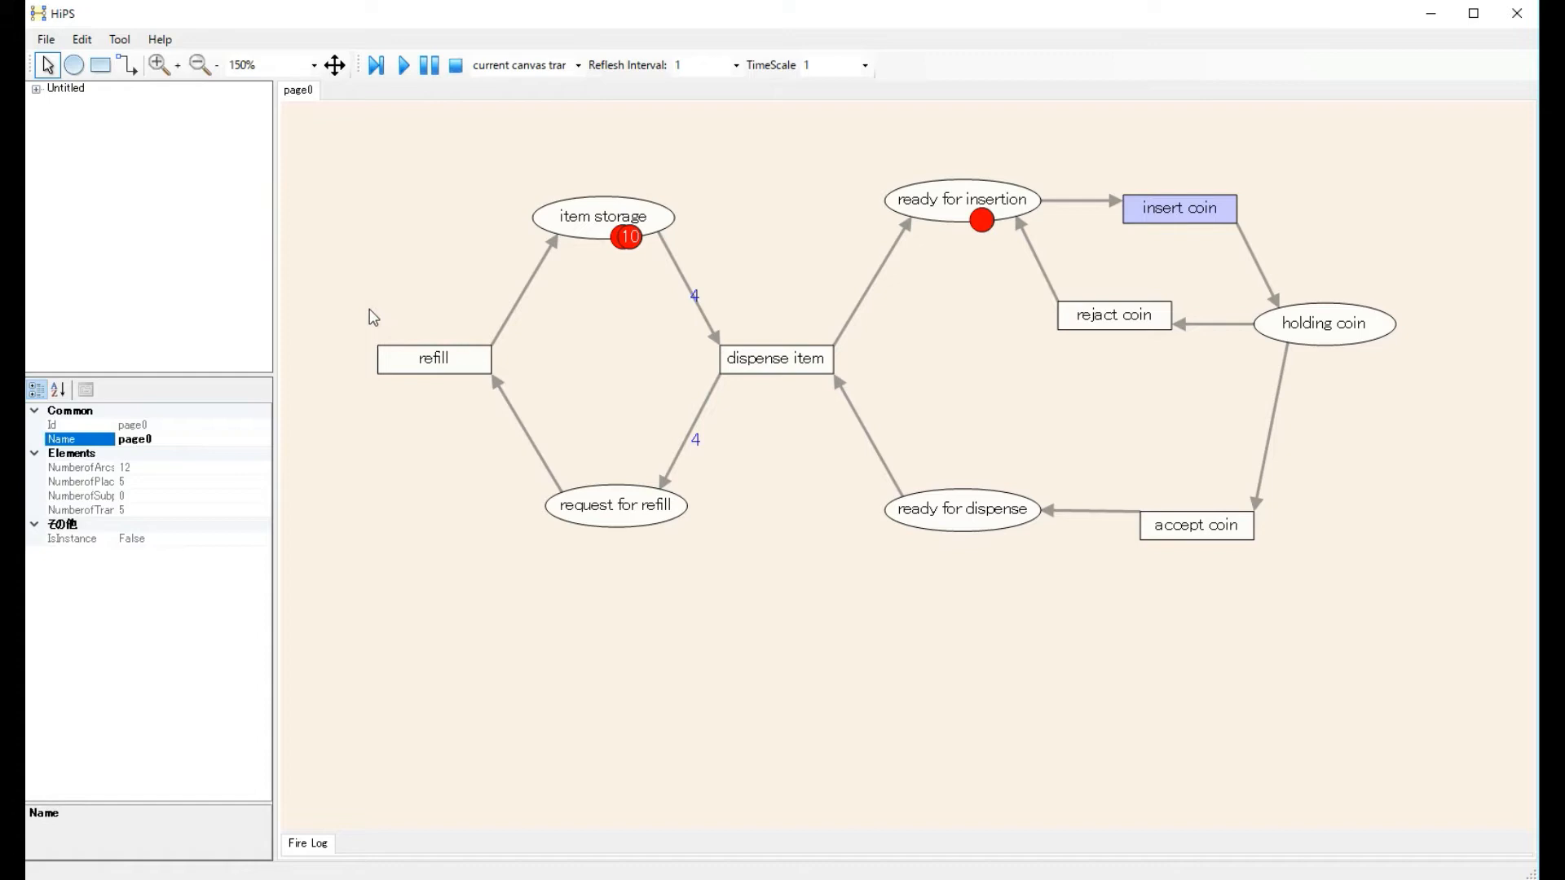
Step: Run the vending machine net's simulation continuously and stop it after several firings
{"action": "left_click", "coordinate": [404, 64]}
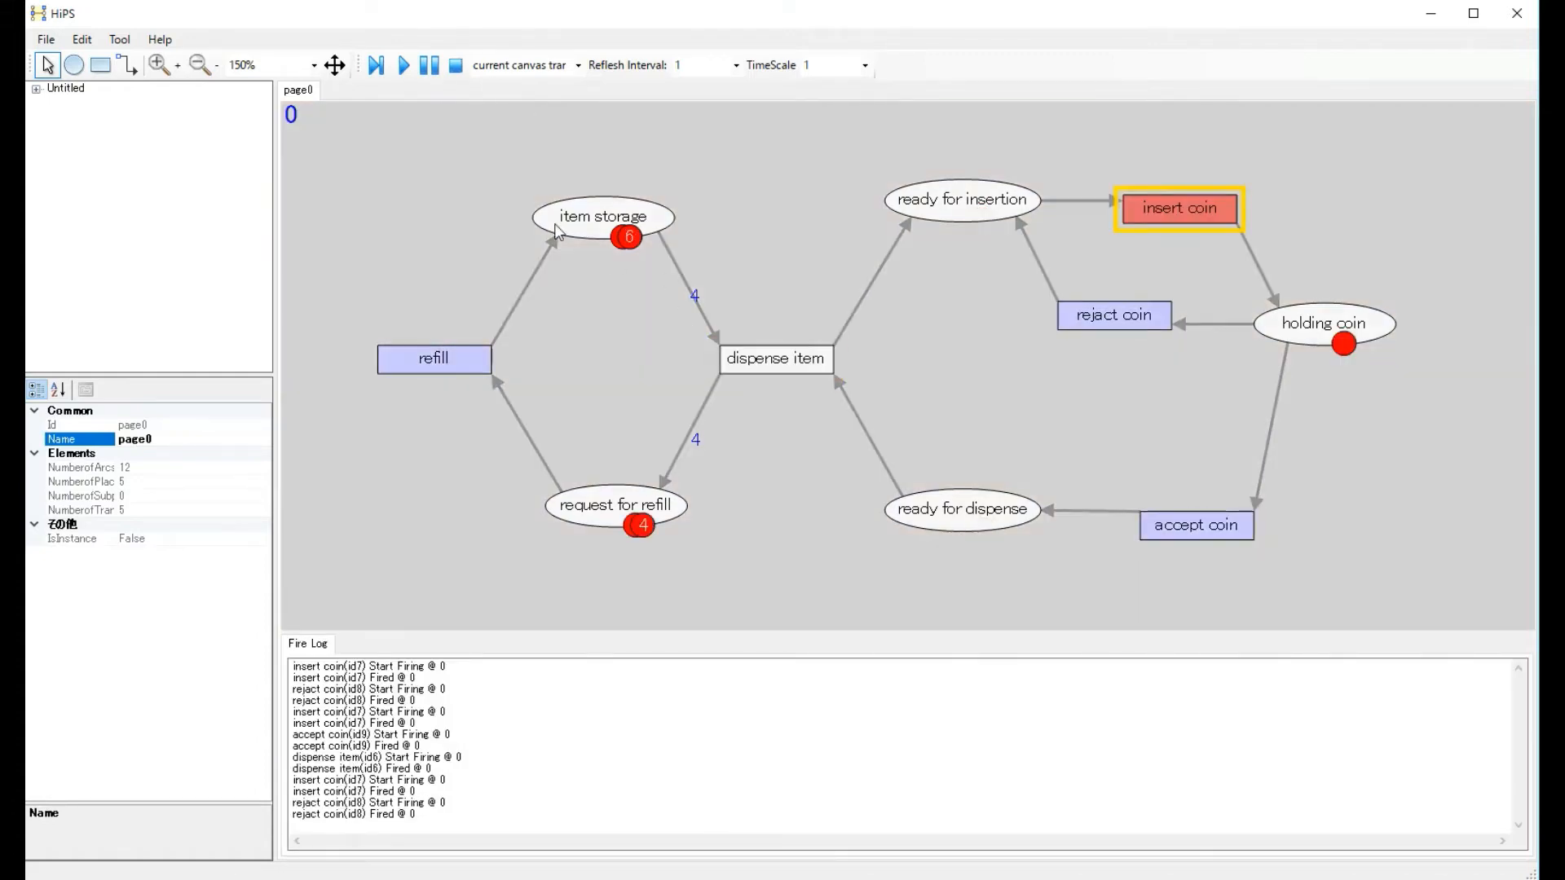
{"action": "left_click", "coordinate": [456, 65]}
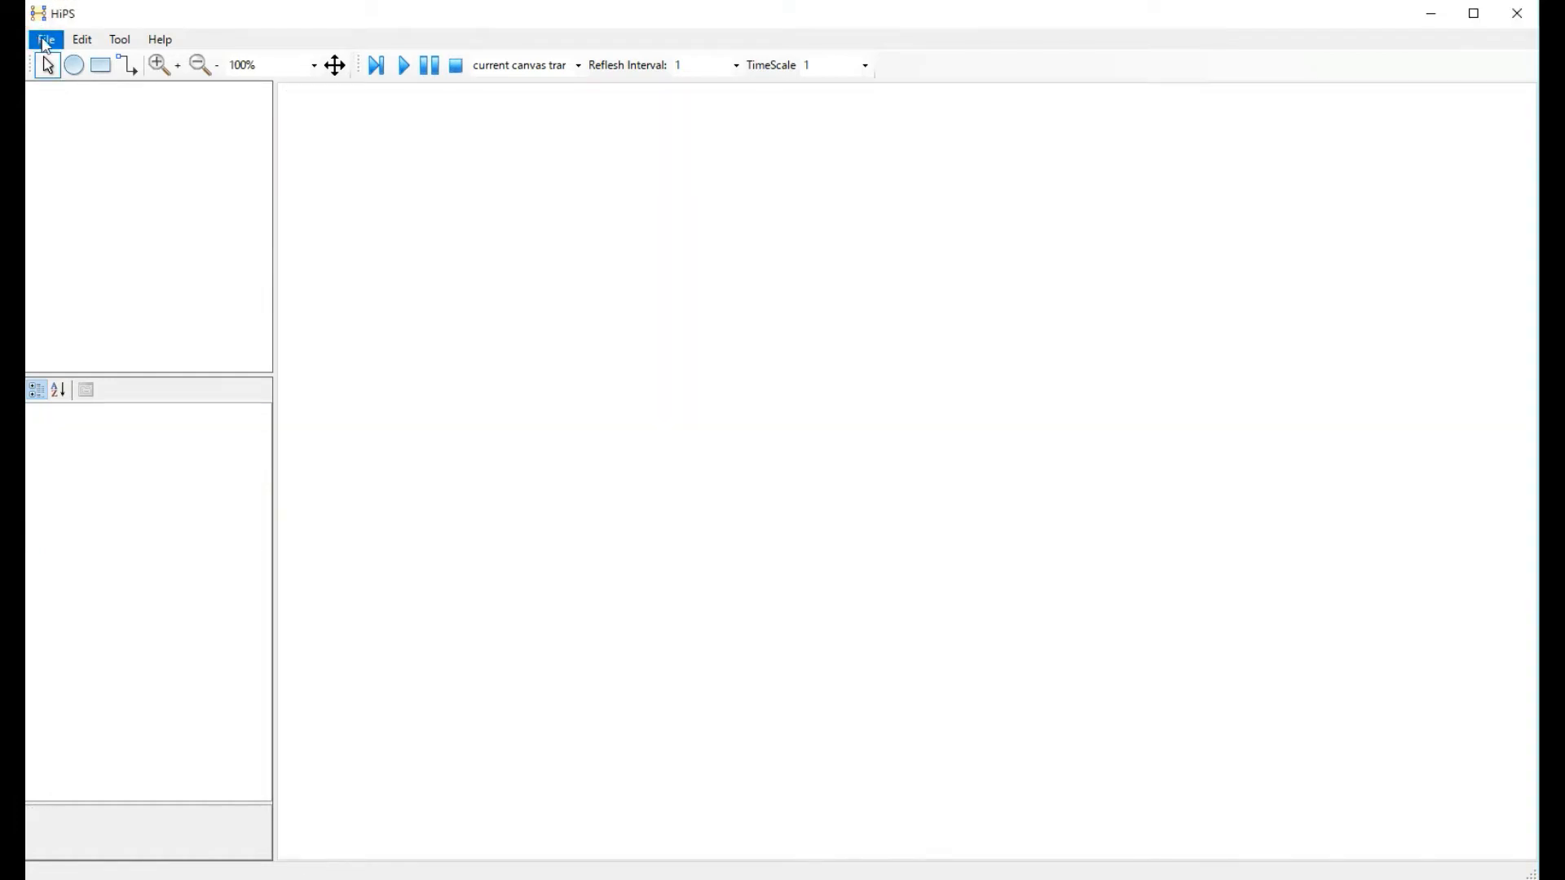
{"action": "left_click", "coordinate": [46, 41]}
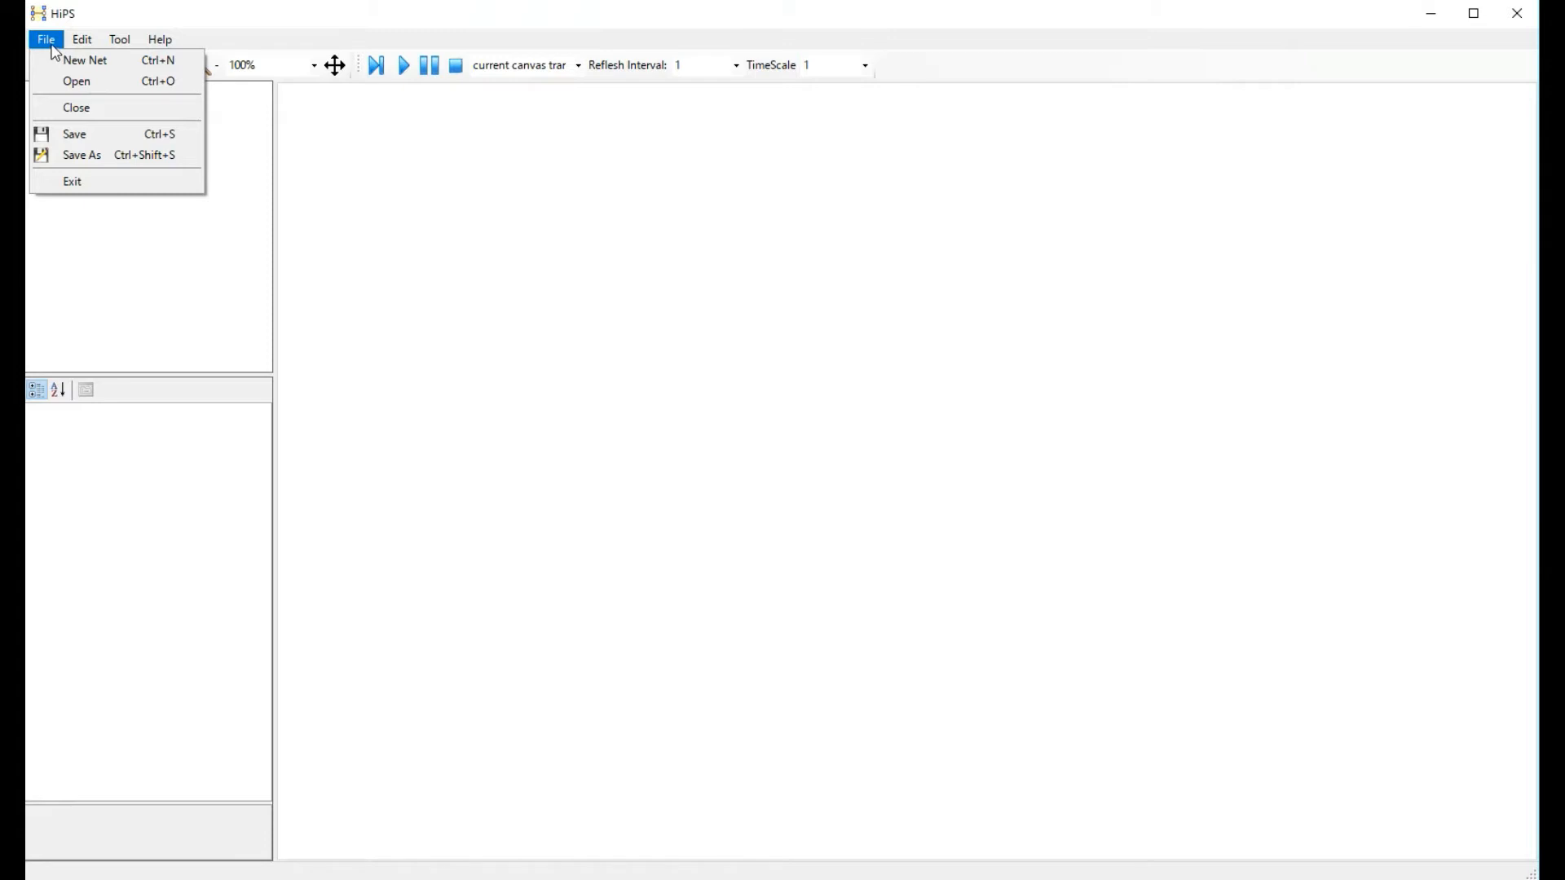
{"action": "mouse_move", "coordinate": [82, 40]}
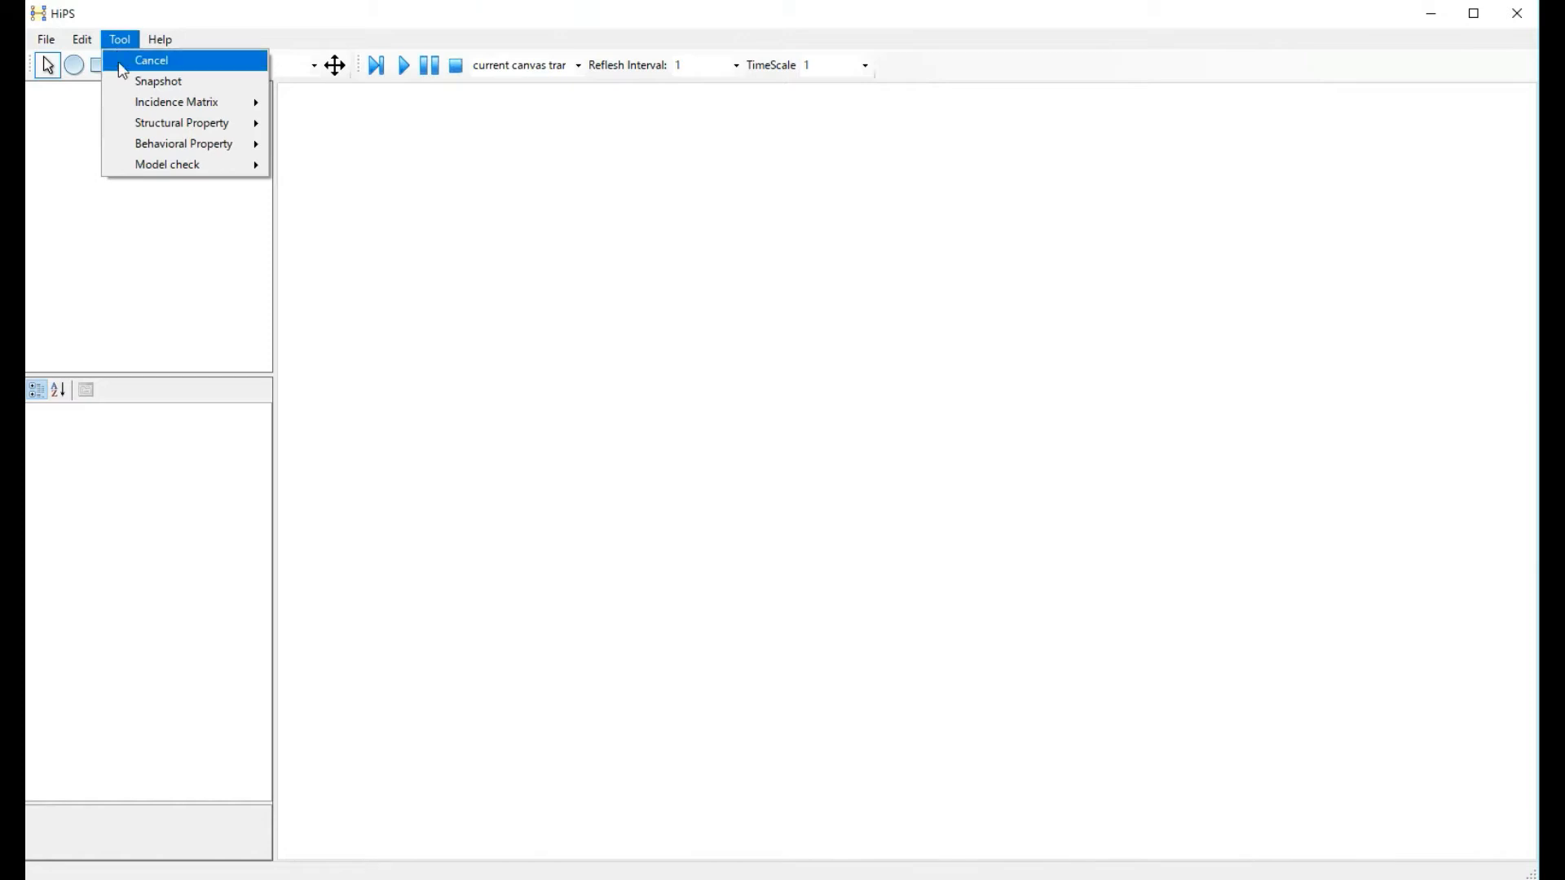
{"action": "mouse_move", "coordinate": [142, 109]}
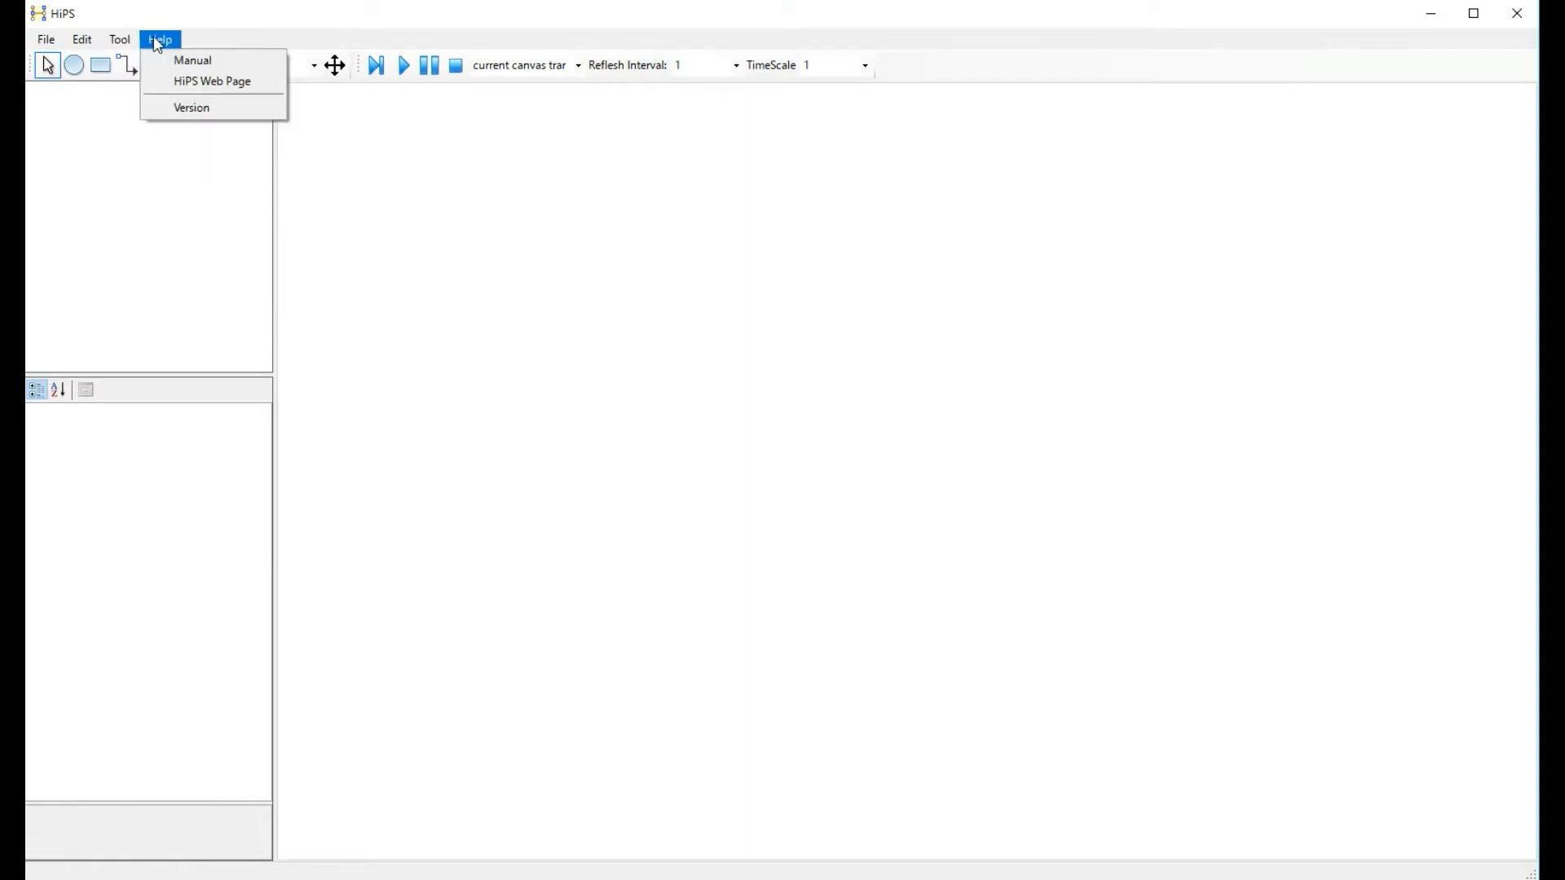
Step: Open the user manual, skim its toolbar and sub-page sections, and close it
{"action": "left_click", "coordinate": [167, 62]}
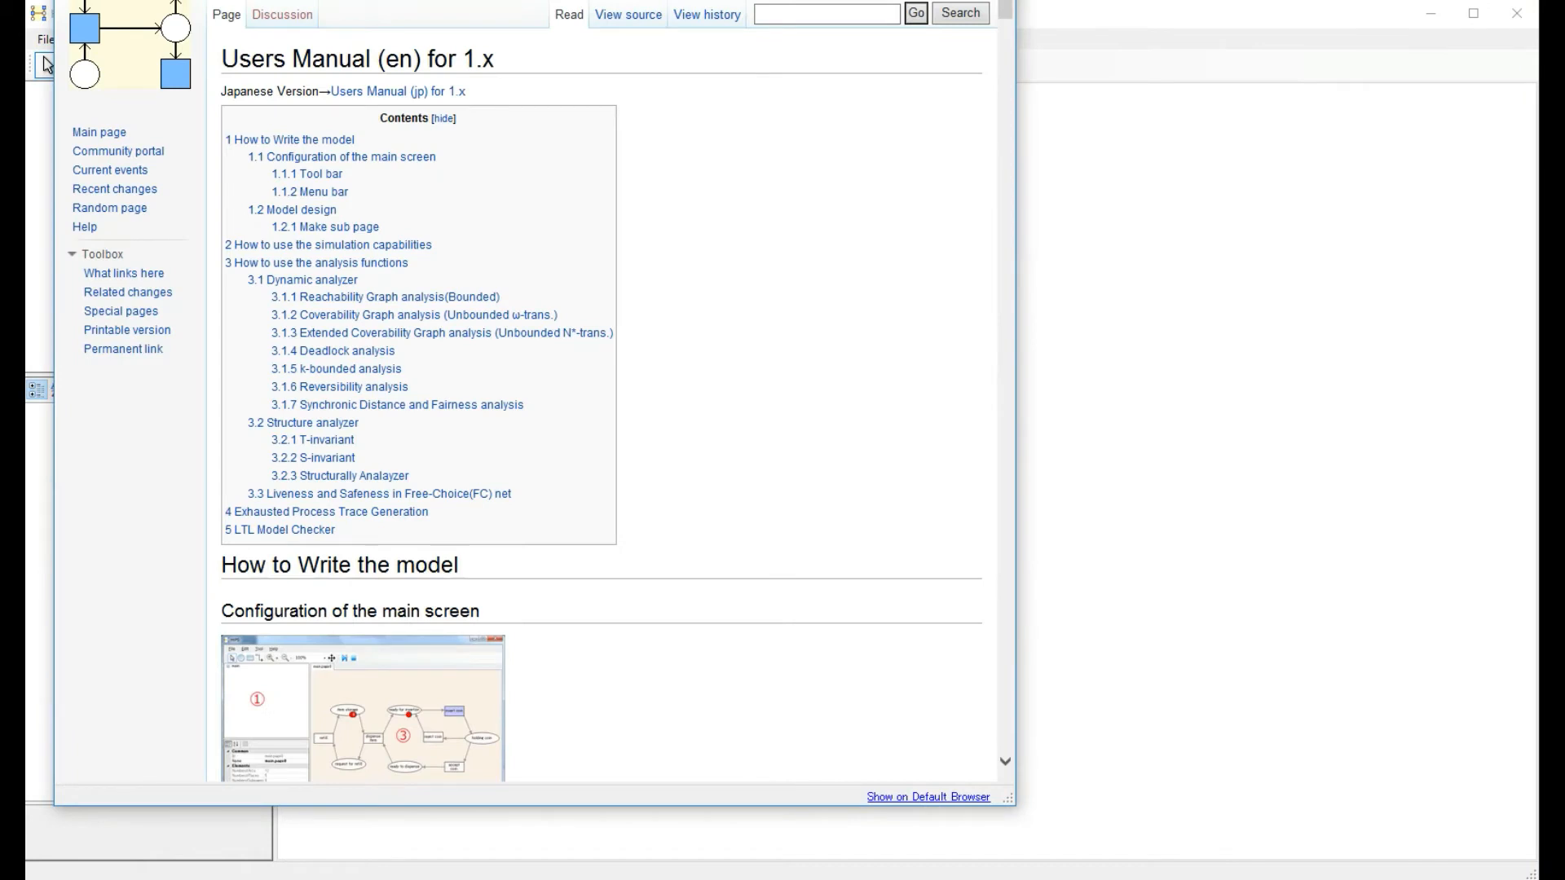
{"action": "left_click_drag", "start_coordinate": [313, 0], "coordinate": [464, 28]}
{"action": "scroll", "coordinate": [1082, 454], "scroll_direction": "down", "scroll_amount": 12}
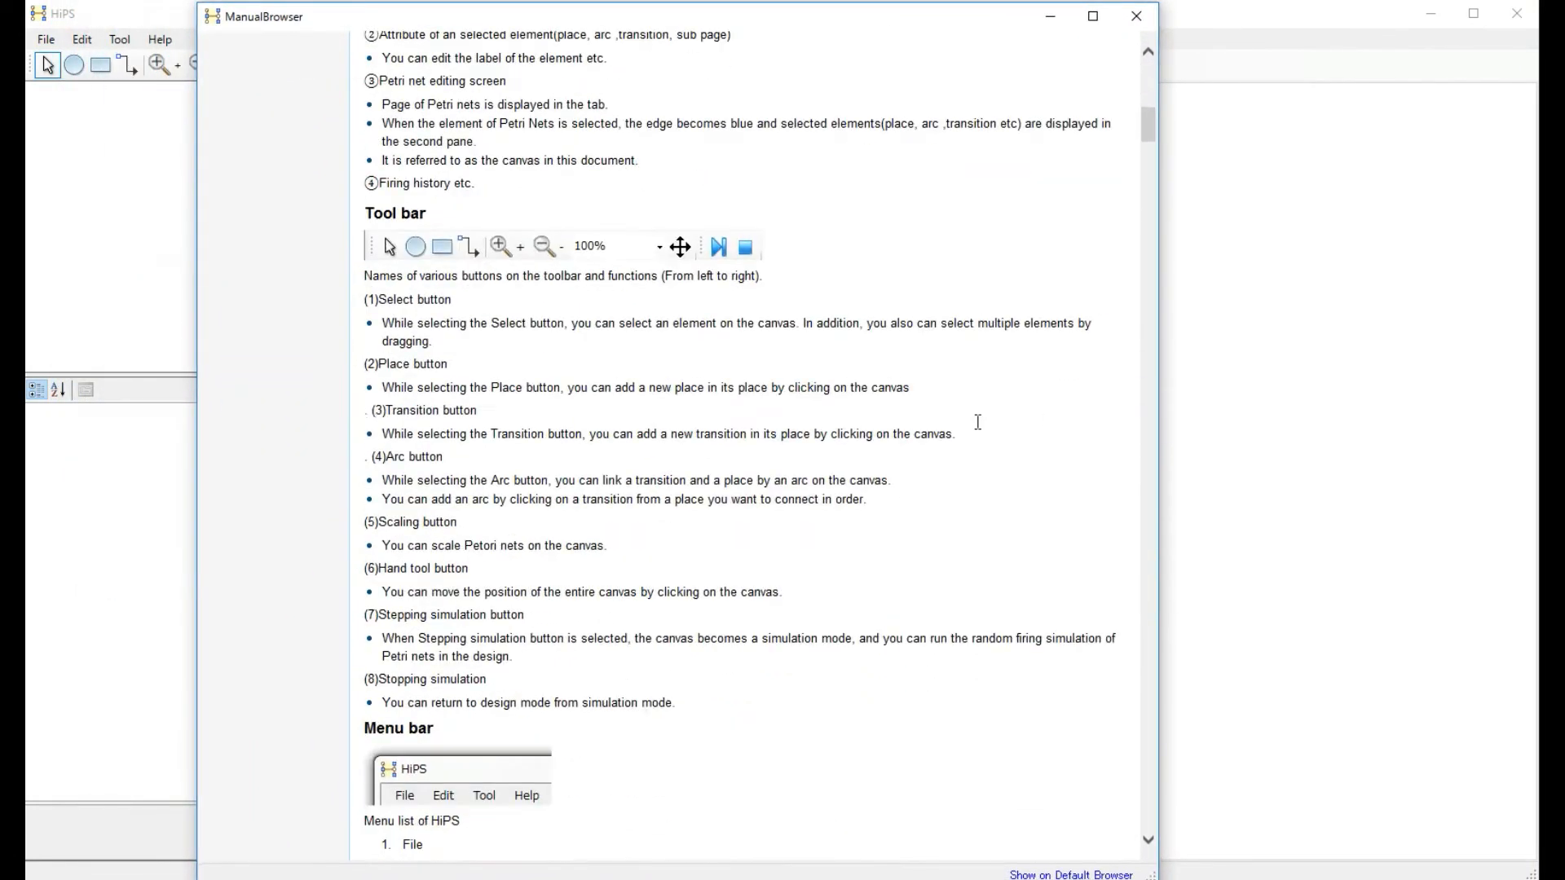
{"action": "scroll", "coordinate": [972, 420], "scroll_direction": "down", "scroll_amount": 15}
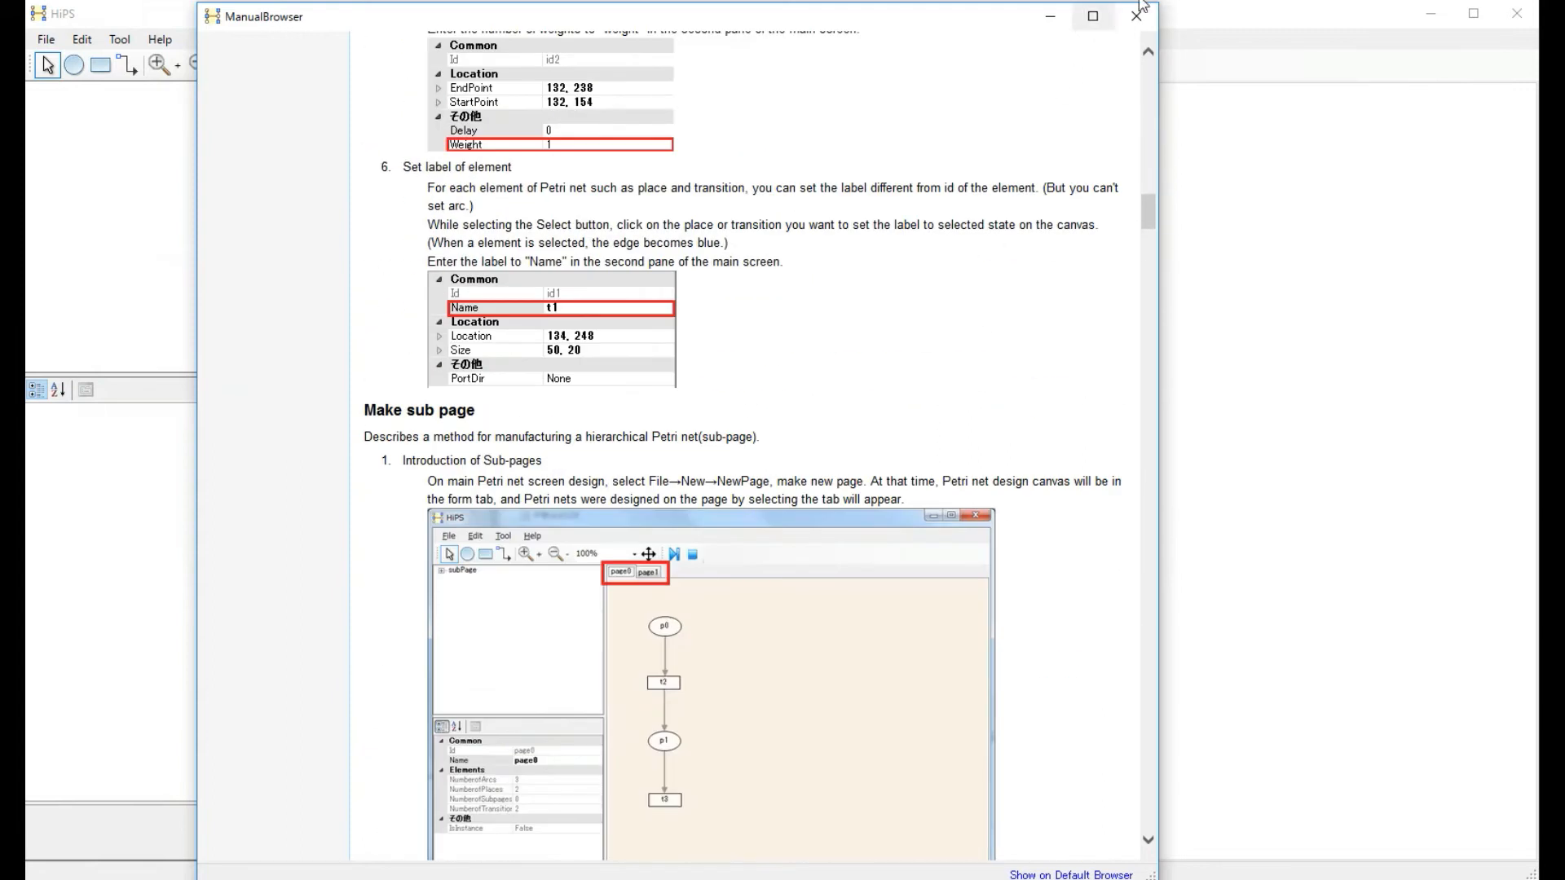
{"action": "left_click", "coordinate": [1138, 16]}
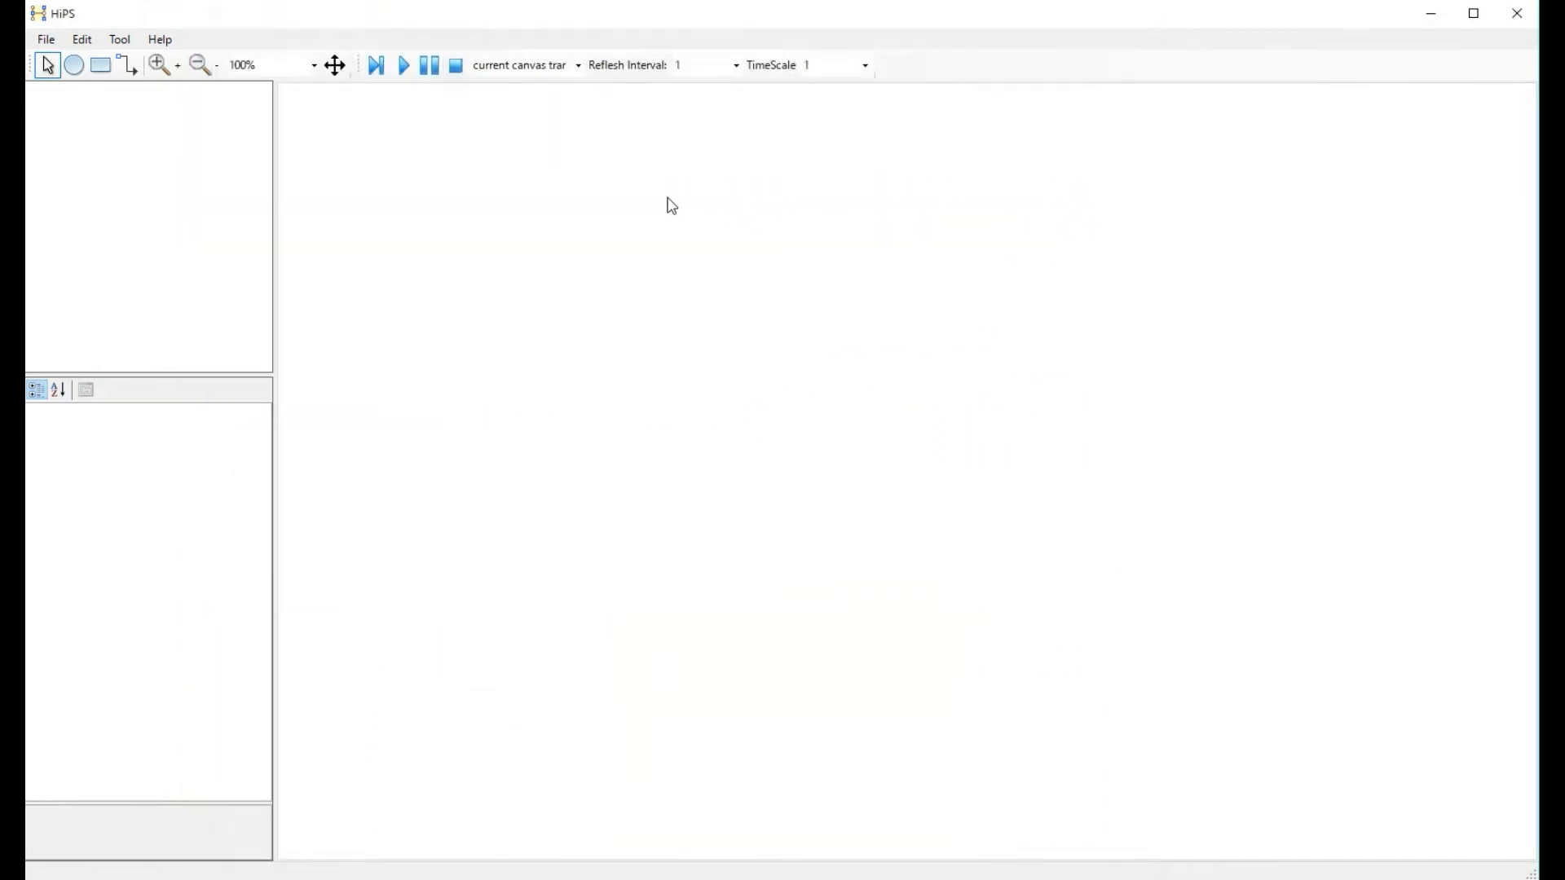
Step: Create a new net and add three places in a triangle at about (330, 184), (680, 189) and (476, 442)
{"action": "left_click", "coordinate": [46, 39]}
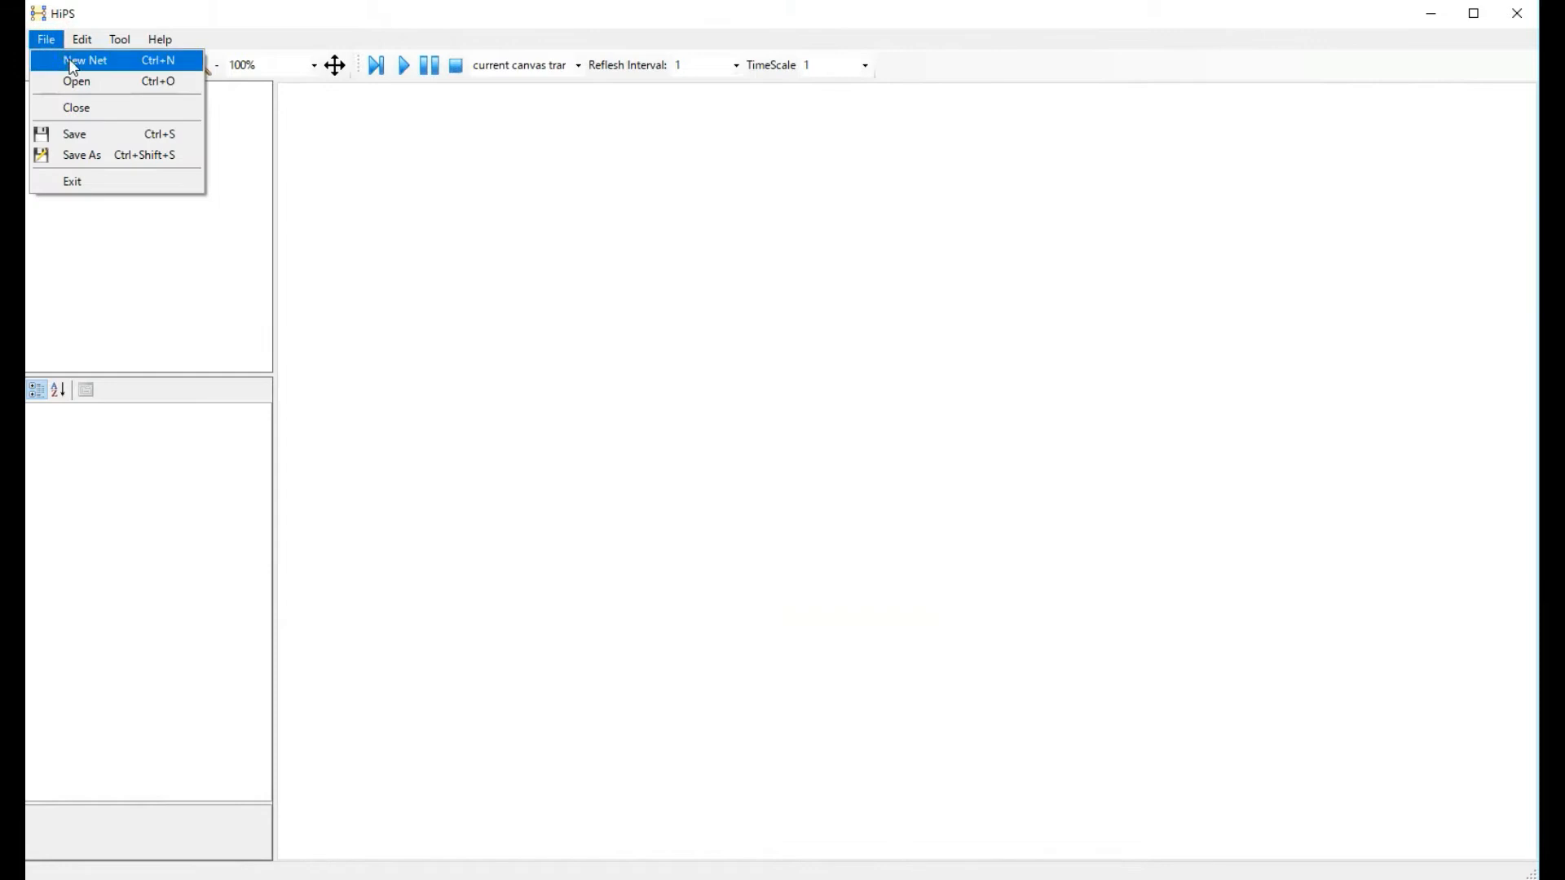
{"action": "left_click", "coordinate": [75, 58]}
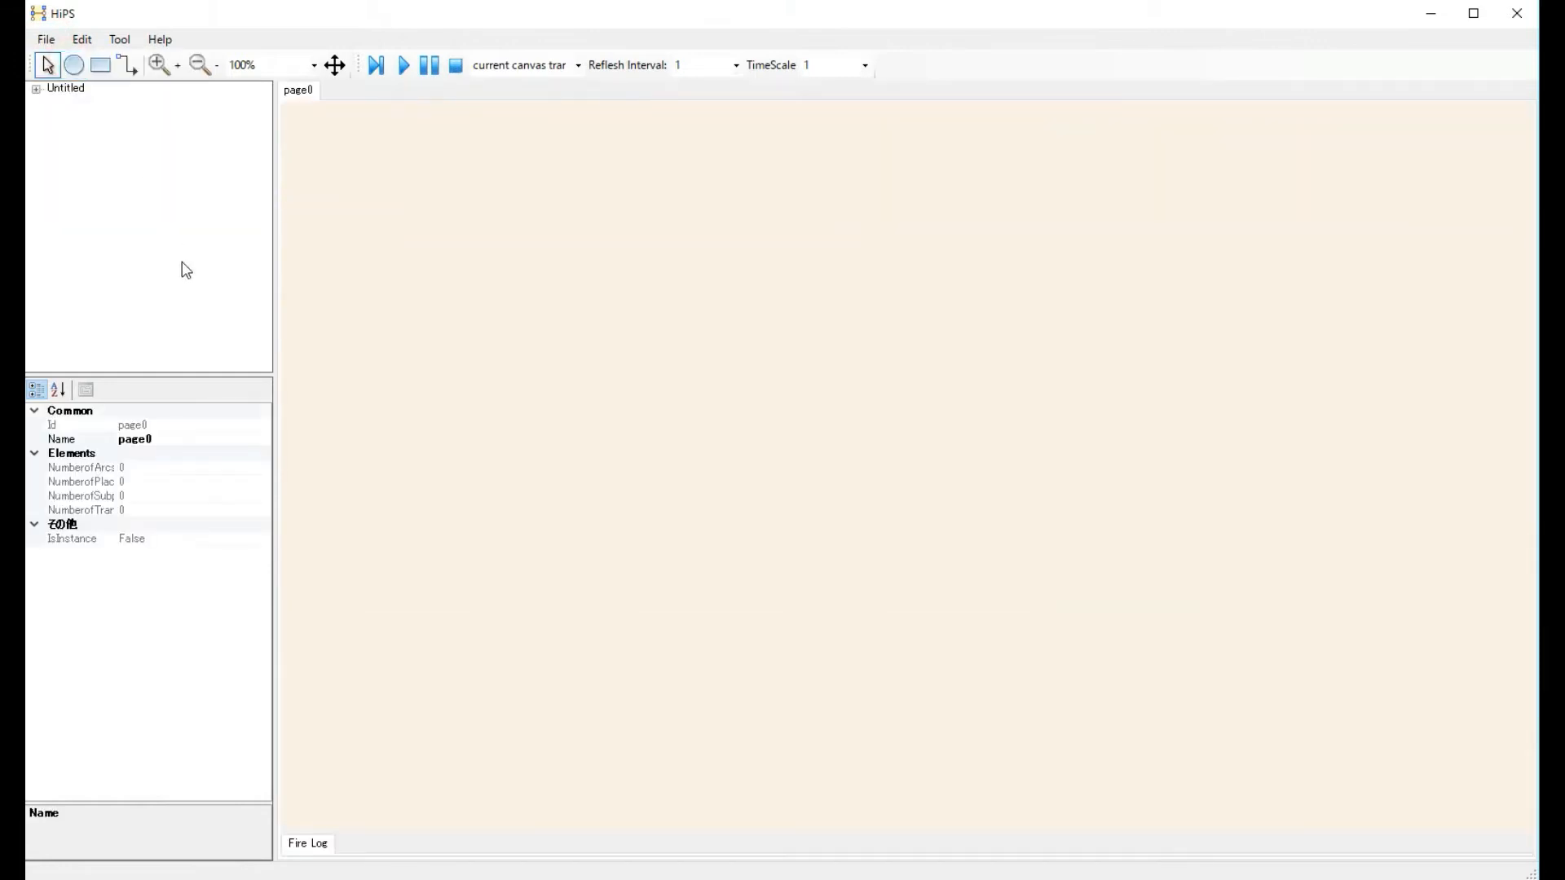
{"action": "left_click", "coordinate": [73, 65]}
{"action": "left_click", "coordinate": [594, 275]}
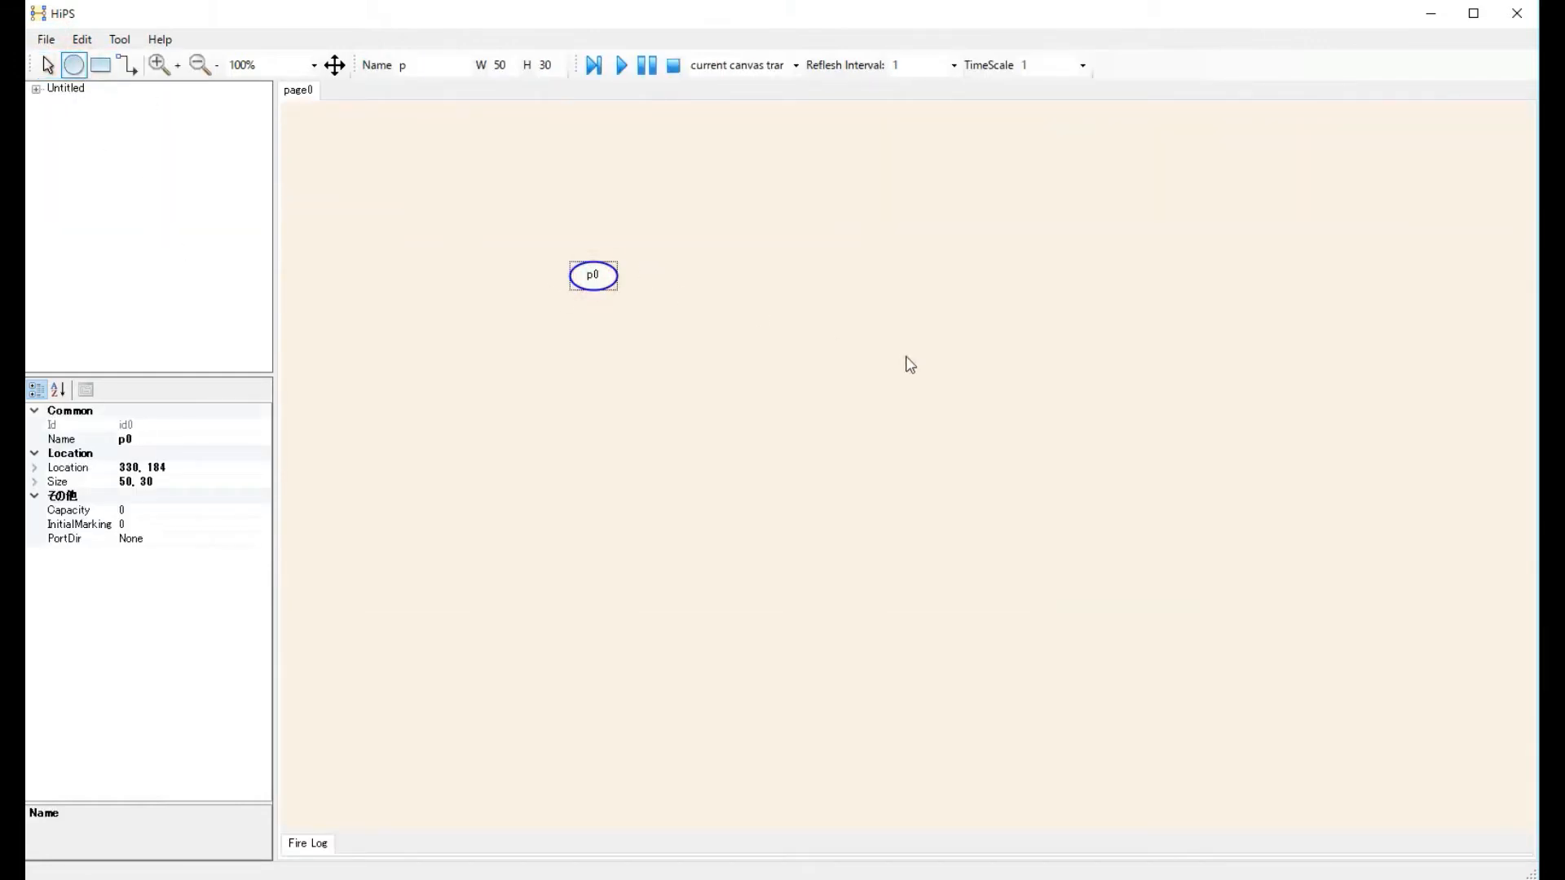
{"action": "left_click", "coordinate": [924, 281]}
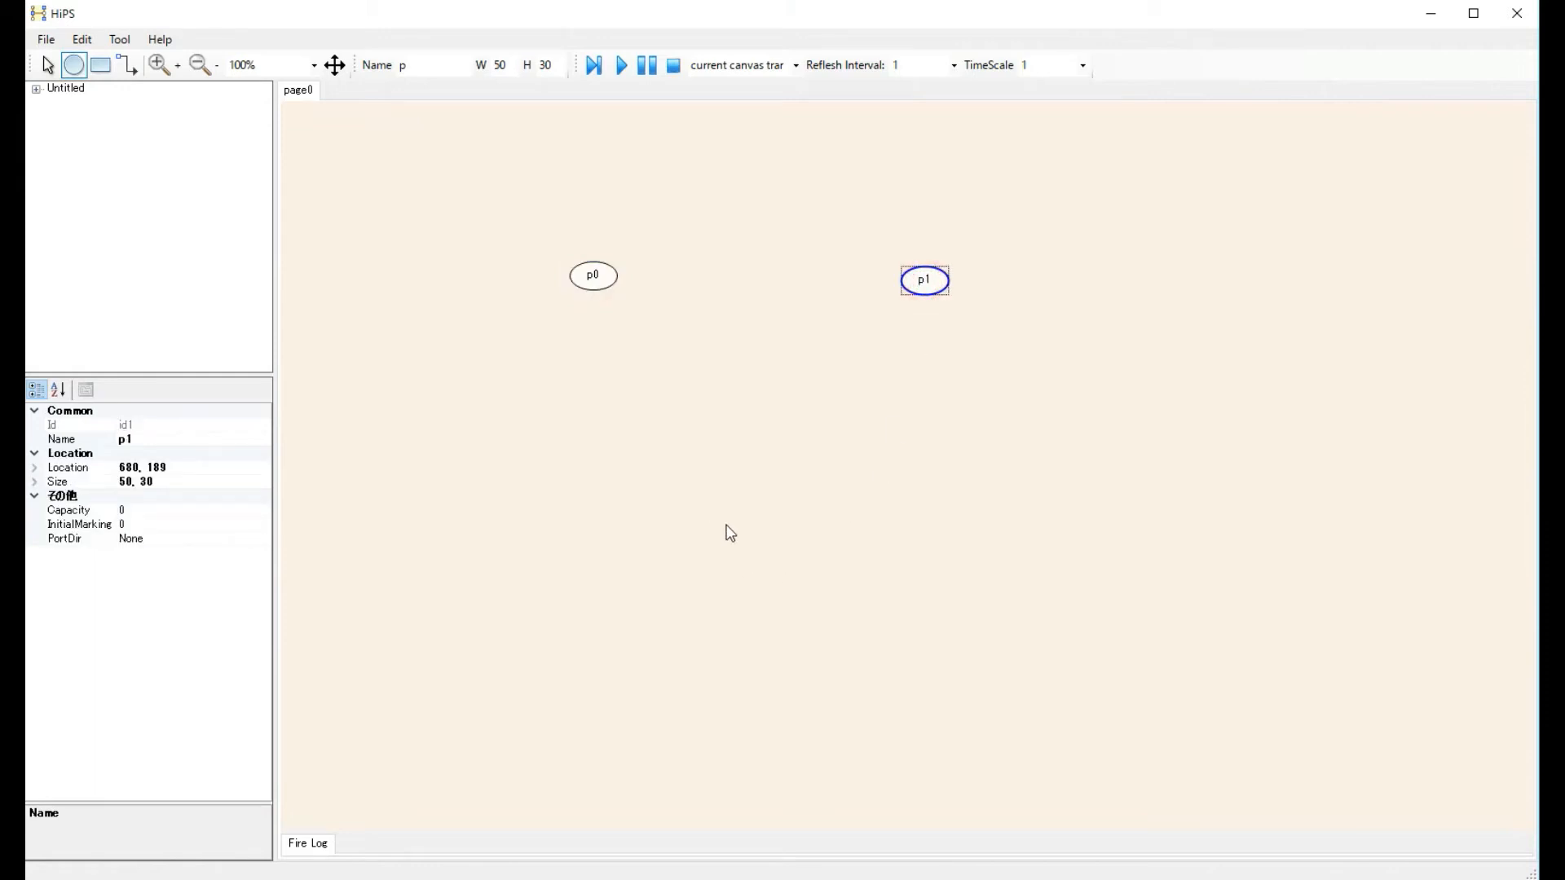
{"action": "left_click", "coordinate": [731, 521]}
Step: Add three transitions: one between p0 and p1, one between p1 and p2, and one between p2 and p0
{"action": "left_click", "coordinate": [100, 64]}
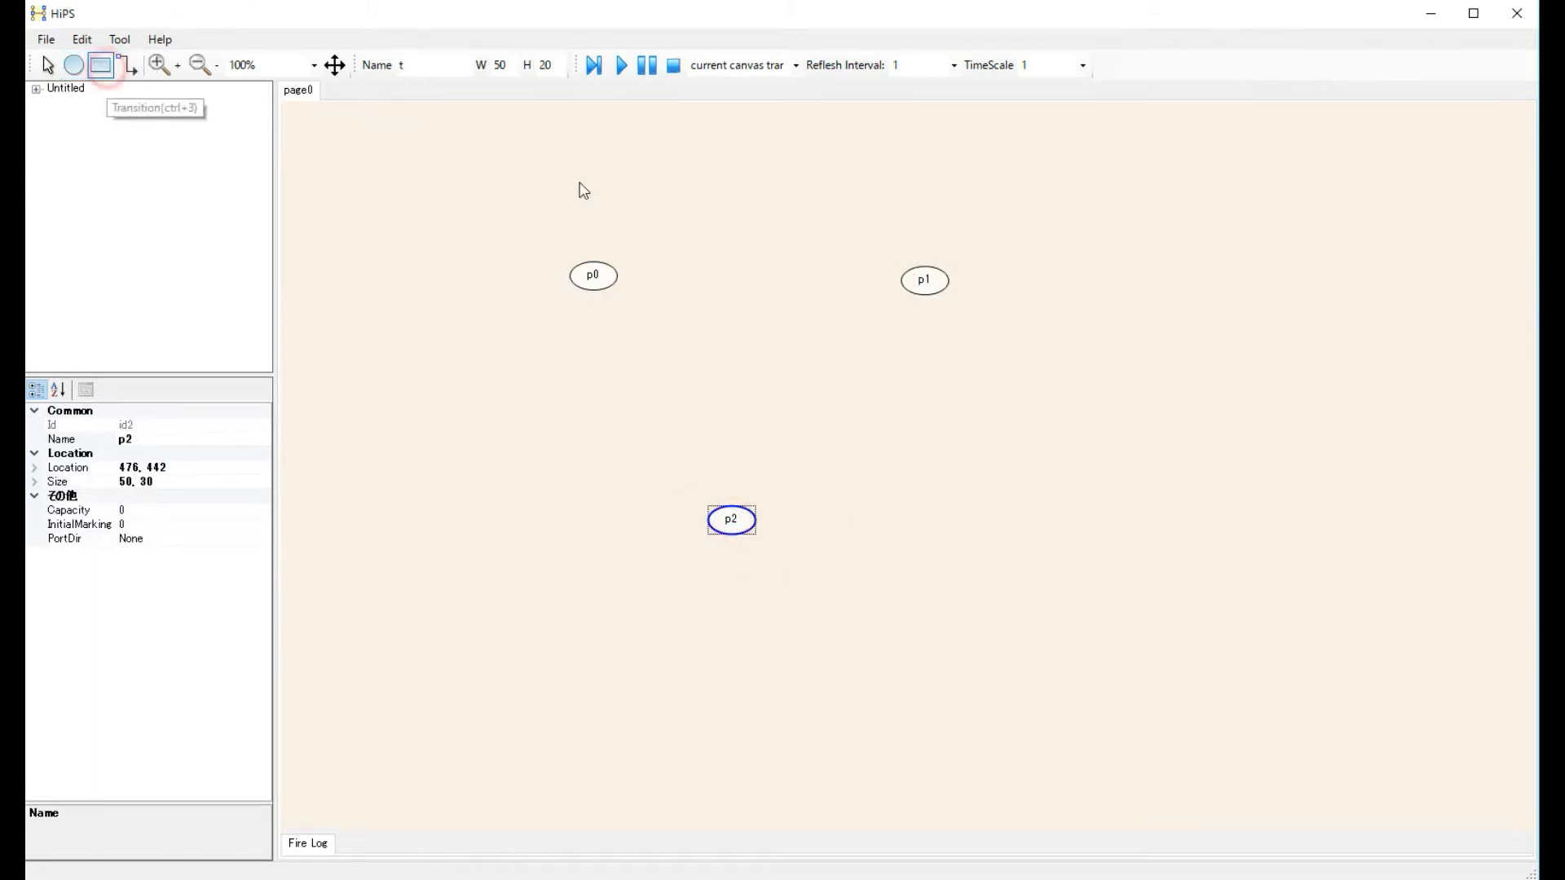
{"action": "left_click", "coordinate": [752, 269]}
{"action": "left_click", "coordinate": [919, 419]}
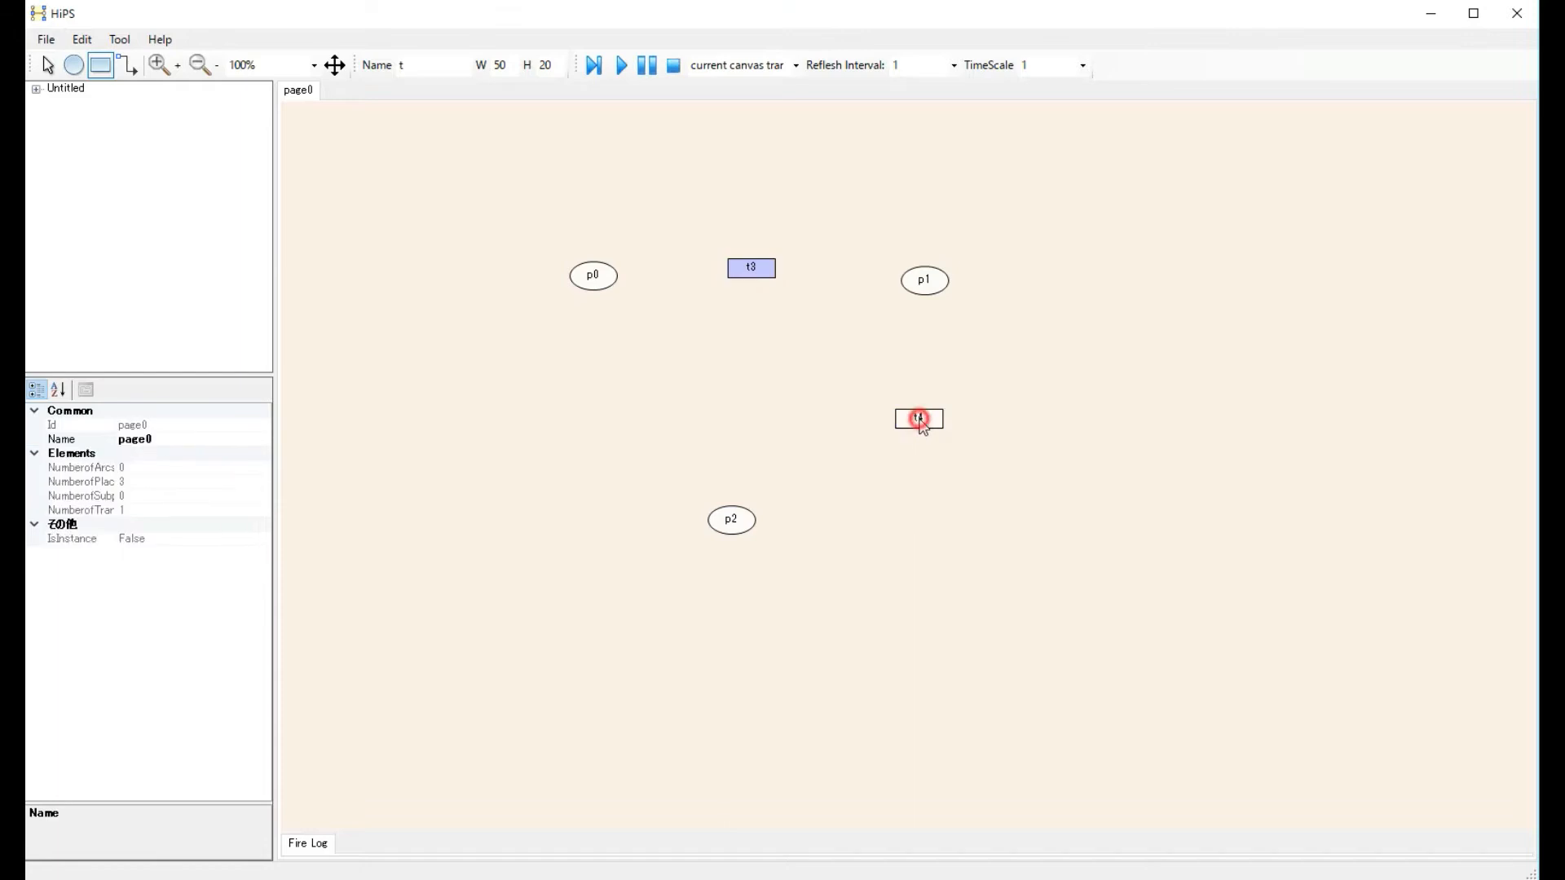
{"action": "left_click", "coordinate": [591, 420]}
Step: Draw a straight arc from place p0 to transition t3 and an arc bending upward from t3 to place p1
{"action": "left_click", "coordinate": [128, 65]}
{"action": "left_click_drag", "start_coordinate": [600, 281], "coordinate": [751, 275]}
{"action": "left_click", "coordinate": [748, 268]}
{"action": "left_click", "coordinate": [766, 264]}
{"action": "left_click", "coordinate": [856, 236]}
{"action": "left_click", "coordinate": [924, 284]}
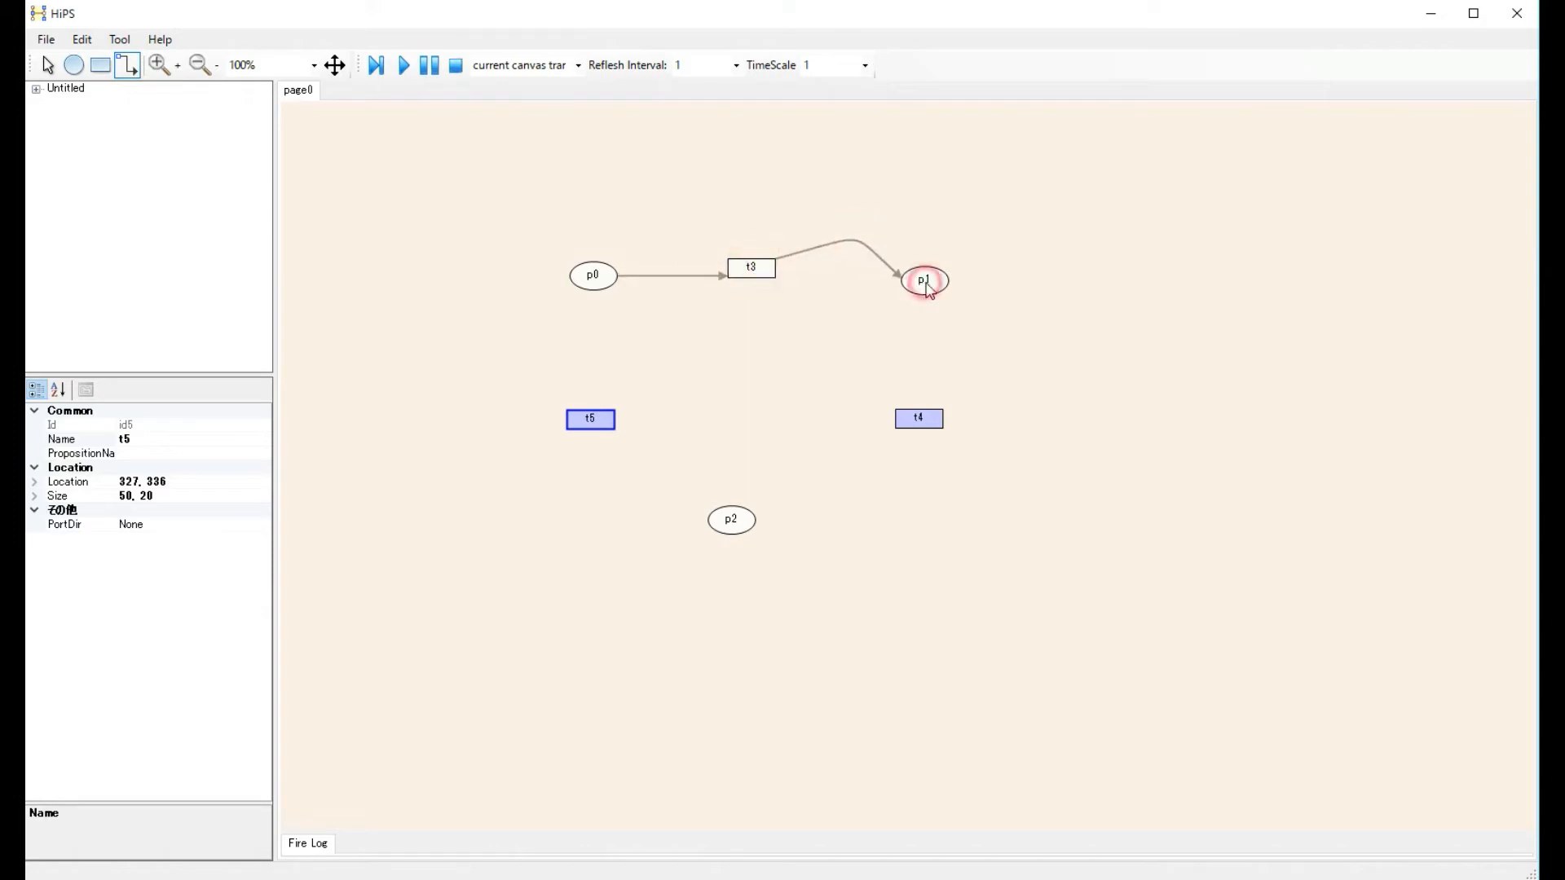
Step: Close the loop with arcs from p1 to t4, t4 to p2, p2 to t5, and t5 to p0
{"action": "left_click", "coordinate": [920, 418]}
{"action": "left_click", "coordinate": [732, 520]}
{"action": "left_click", "coordinate": [590, 419]}
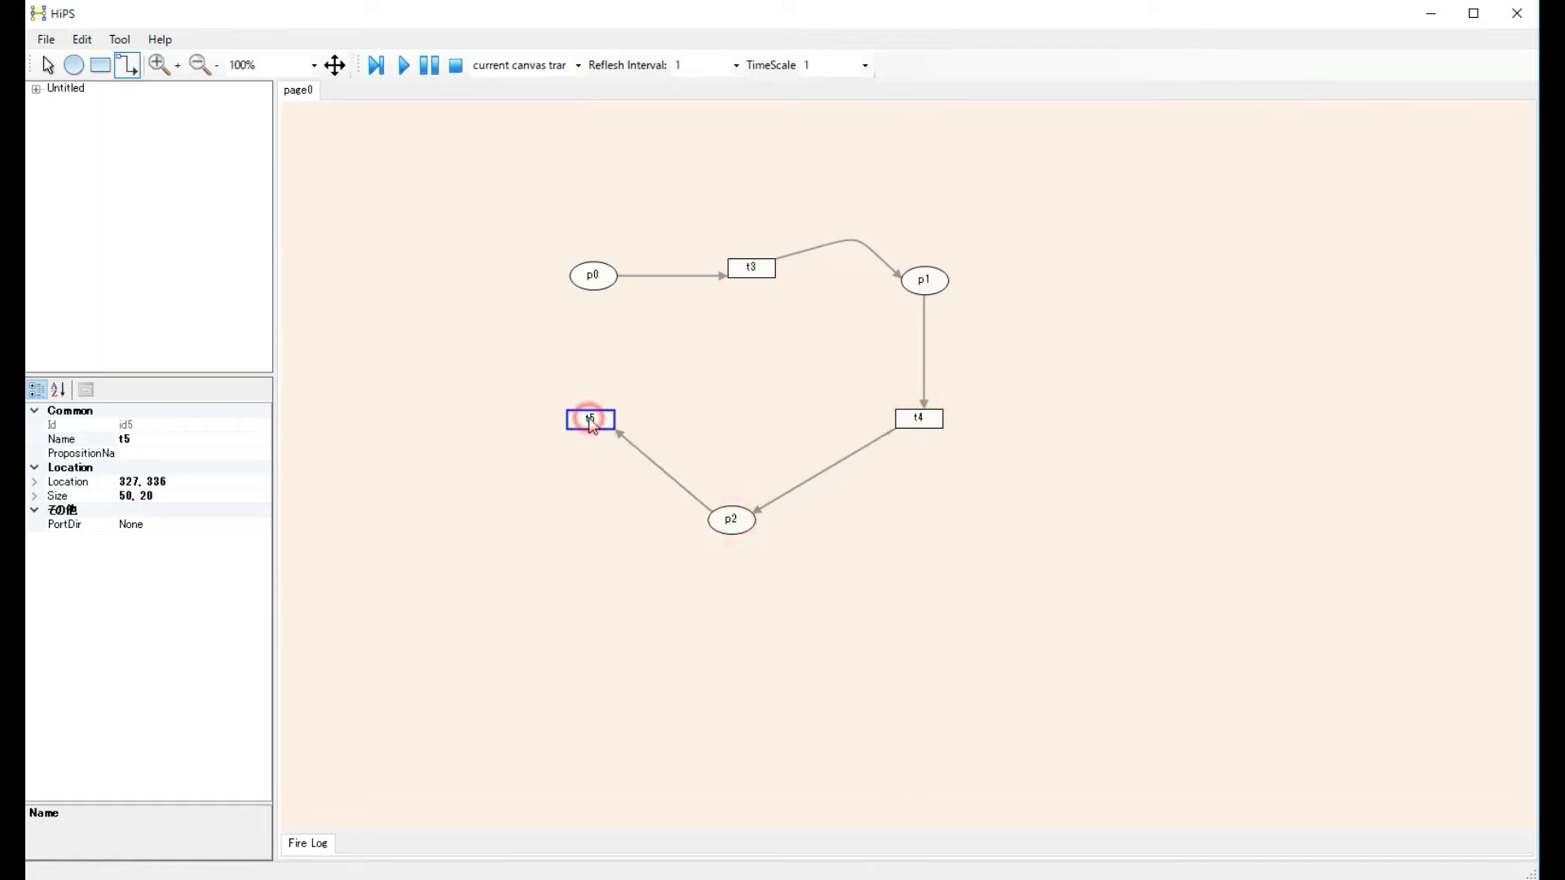
{"action": "left_click", "coordinate": [592, 275]}
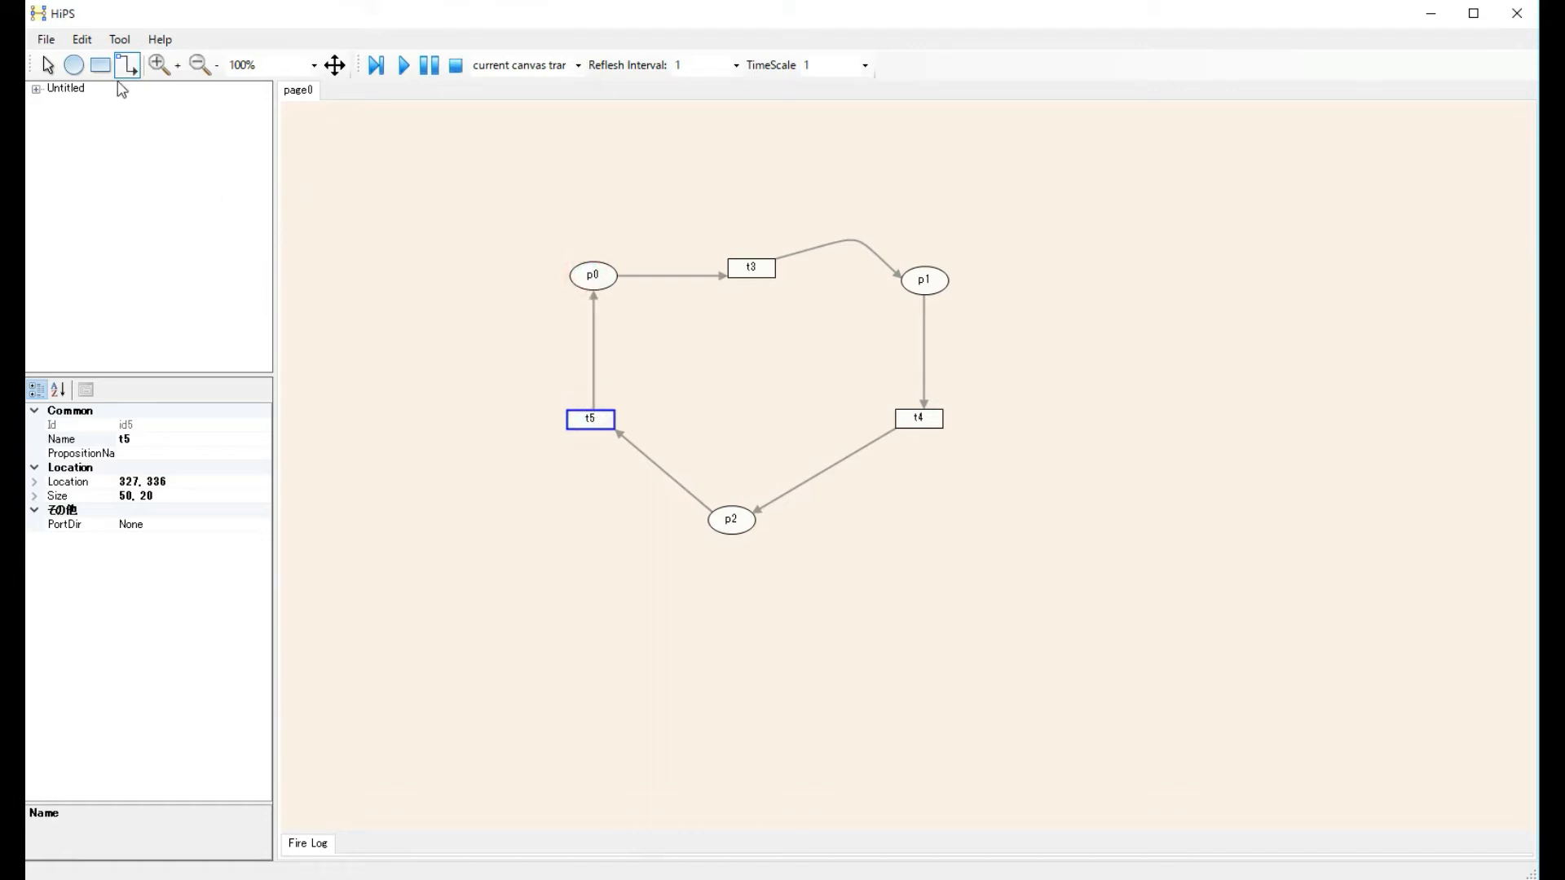
{"action": "left_click", "coordinate": [158, 64]}
{"action": "left_click", "coordinate": [158, 64]}
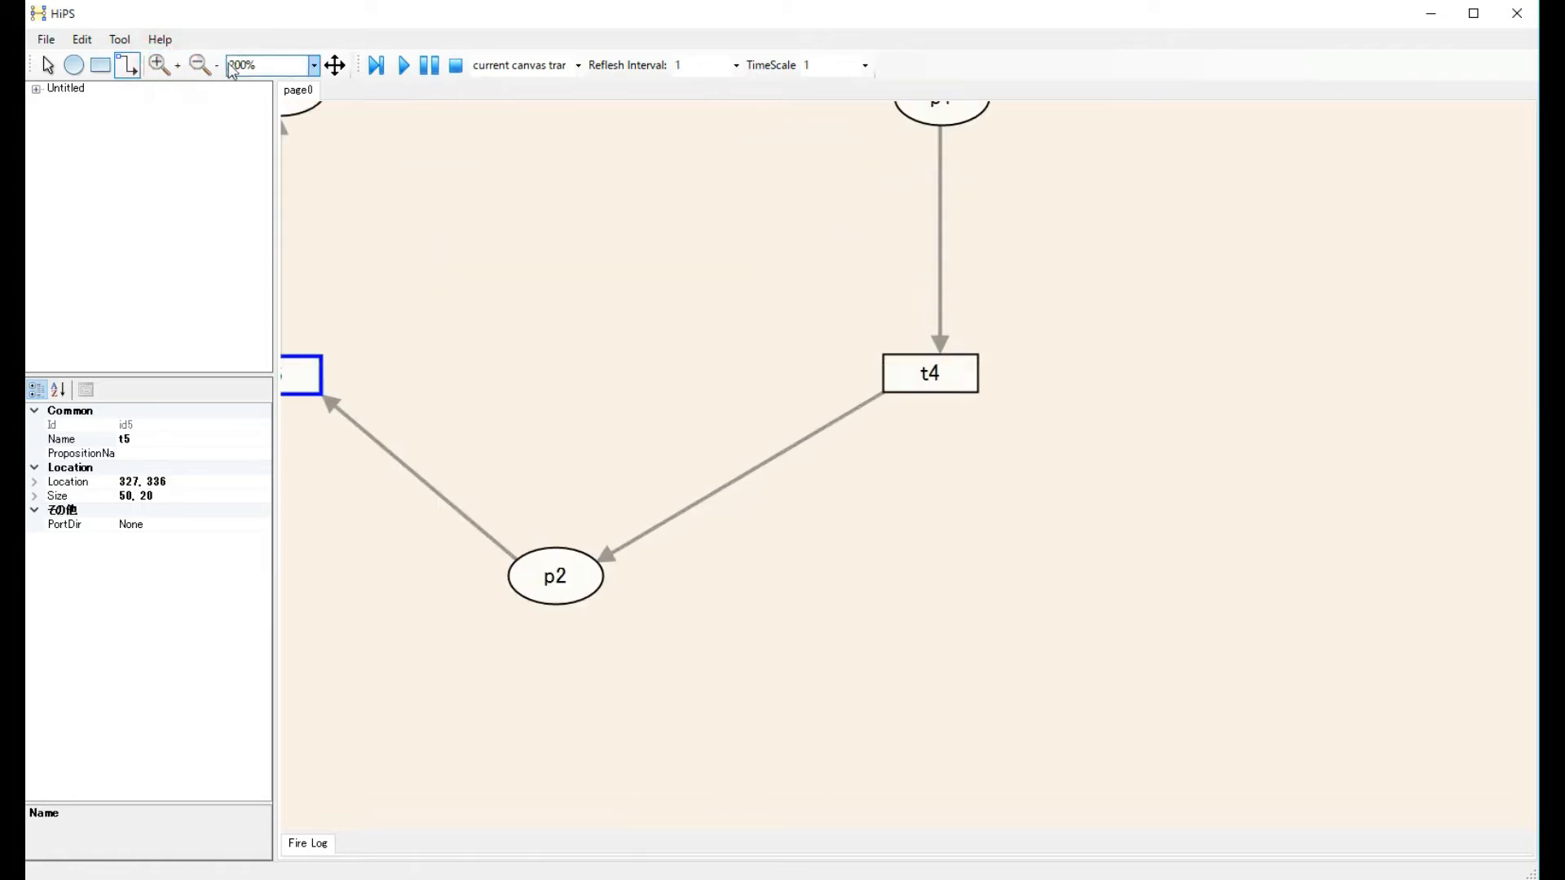
{"action": "left_click", "coordinate": [213, 67]}
{"action": "left_click", "coordinate": [213, 67]}
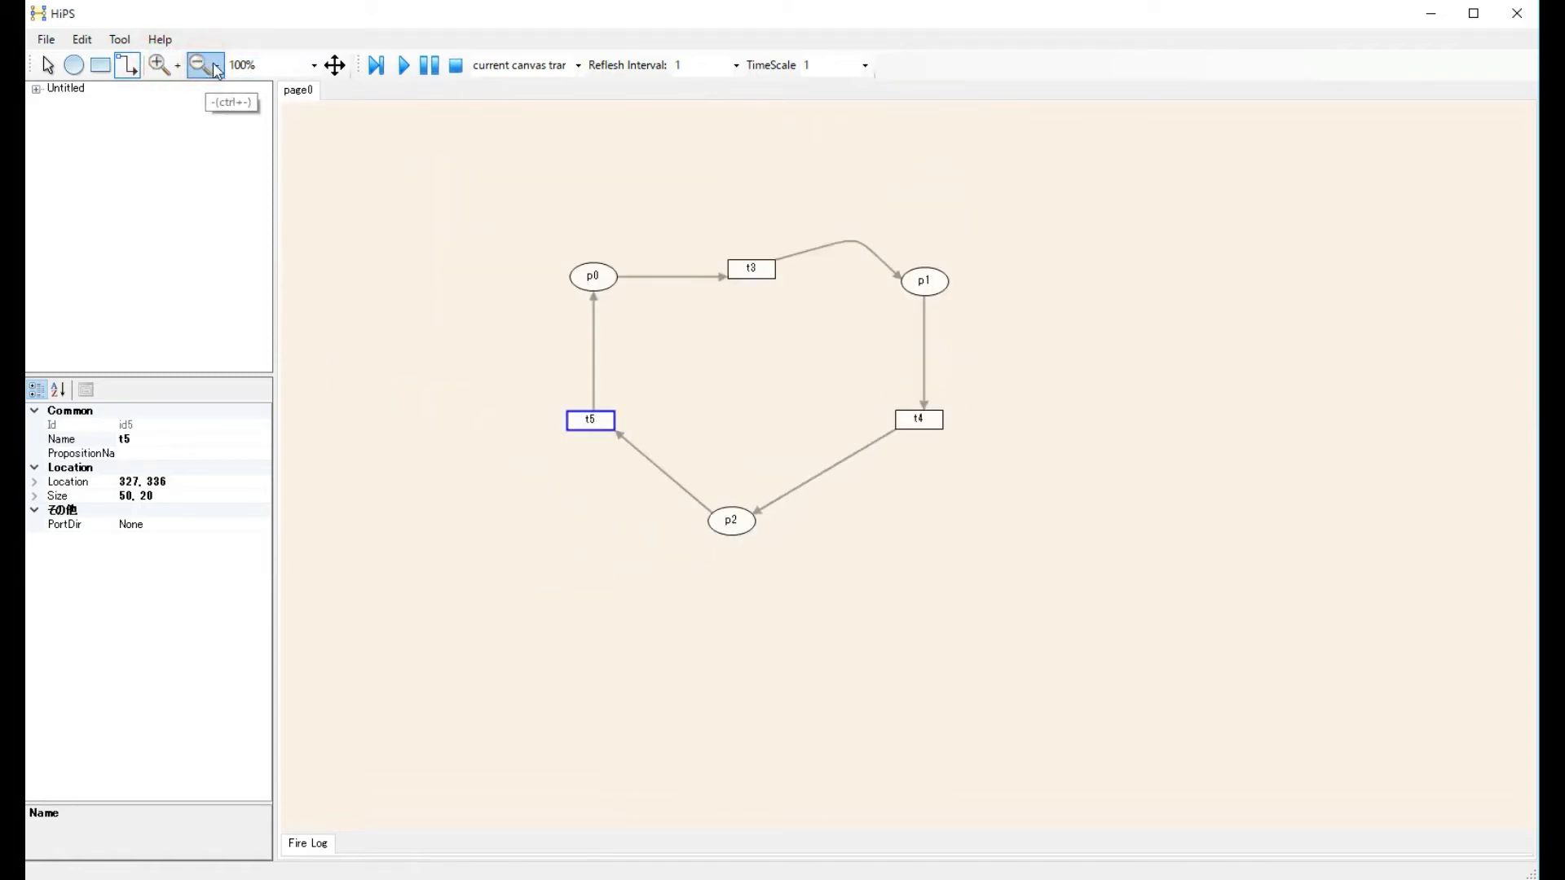
{"action": "left_click", "coordinate": [334, 64]}
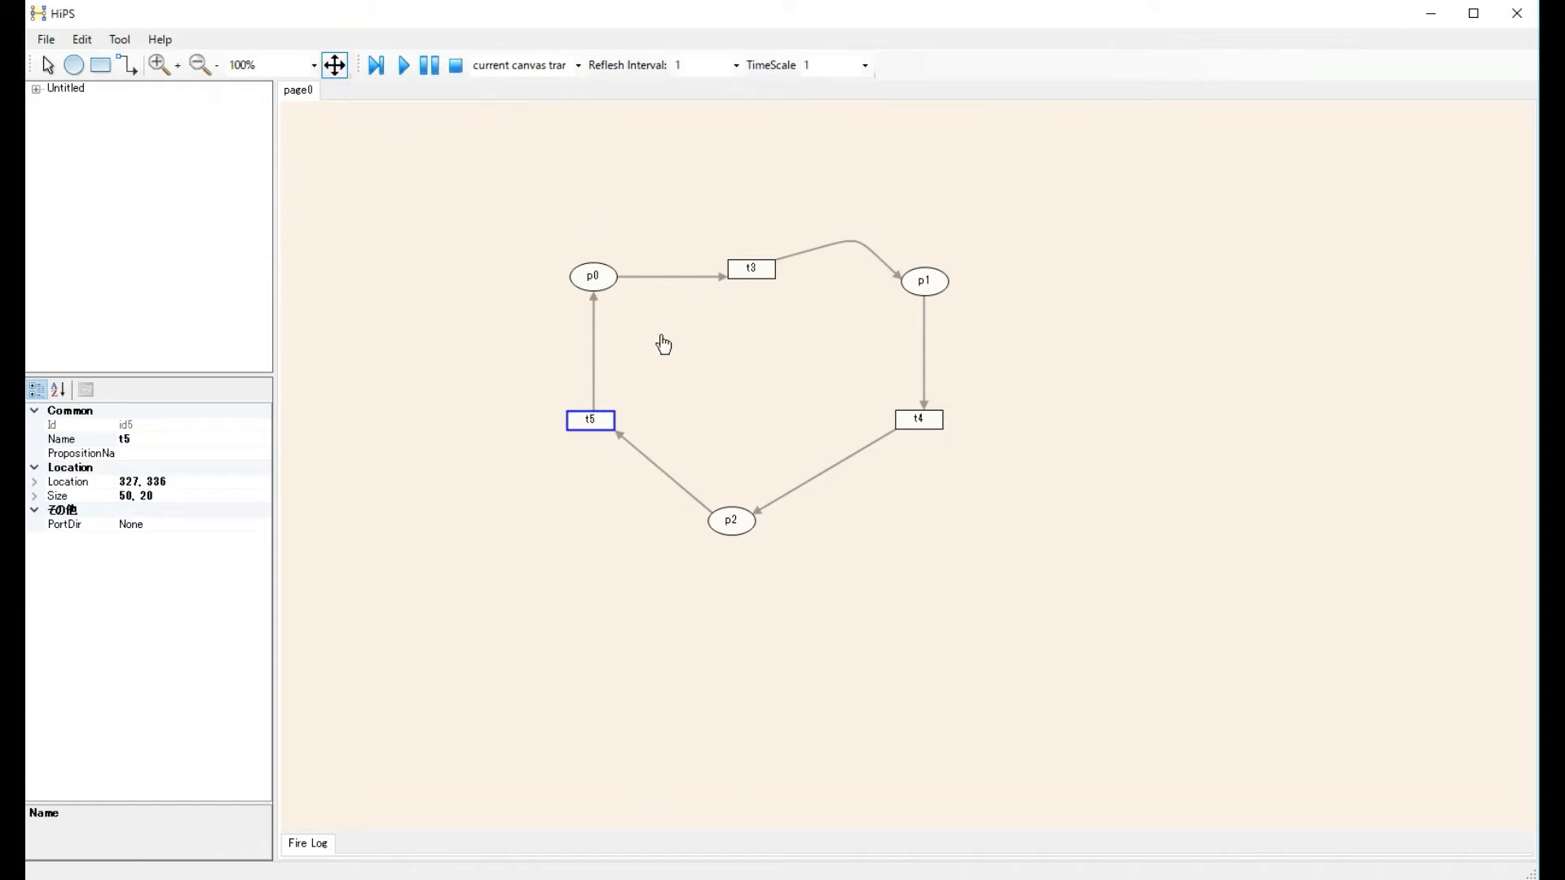
{"action": "left_click_drag", "start_coordinate": [682, 318], "coordinate": [697, 404]}
Step: Move place p0 up beyond p1's side of the net and place p1 up to p0's original side
{"action": "left_click", "coordinate": [46, 65]}
{"action": "left_click_drag", "start_coordinate": [613, 364], "coordinate": [1052, 164]}
{"action": "left_click", "coordinate": [933, 354]}
{"action": "left_click_drag", "start_coordinate": [934, 352], "coordinate": [595, 210]}
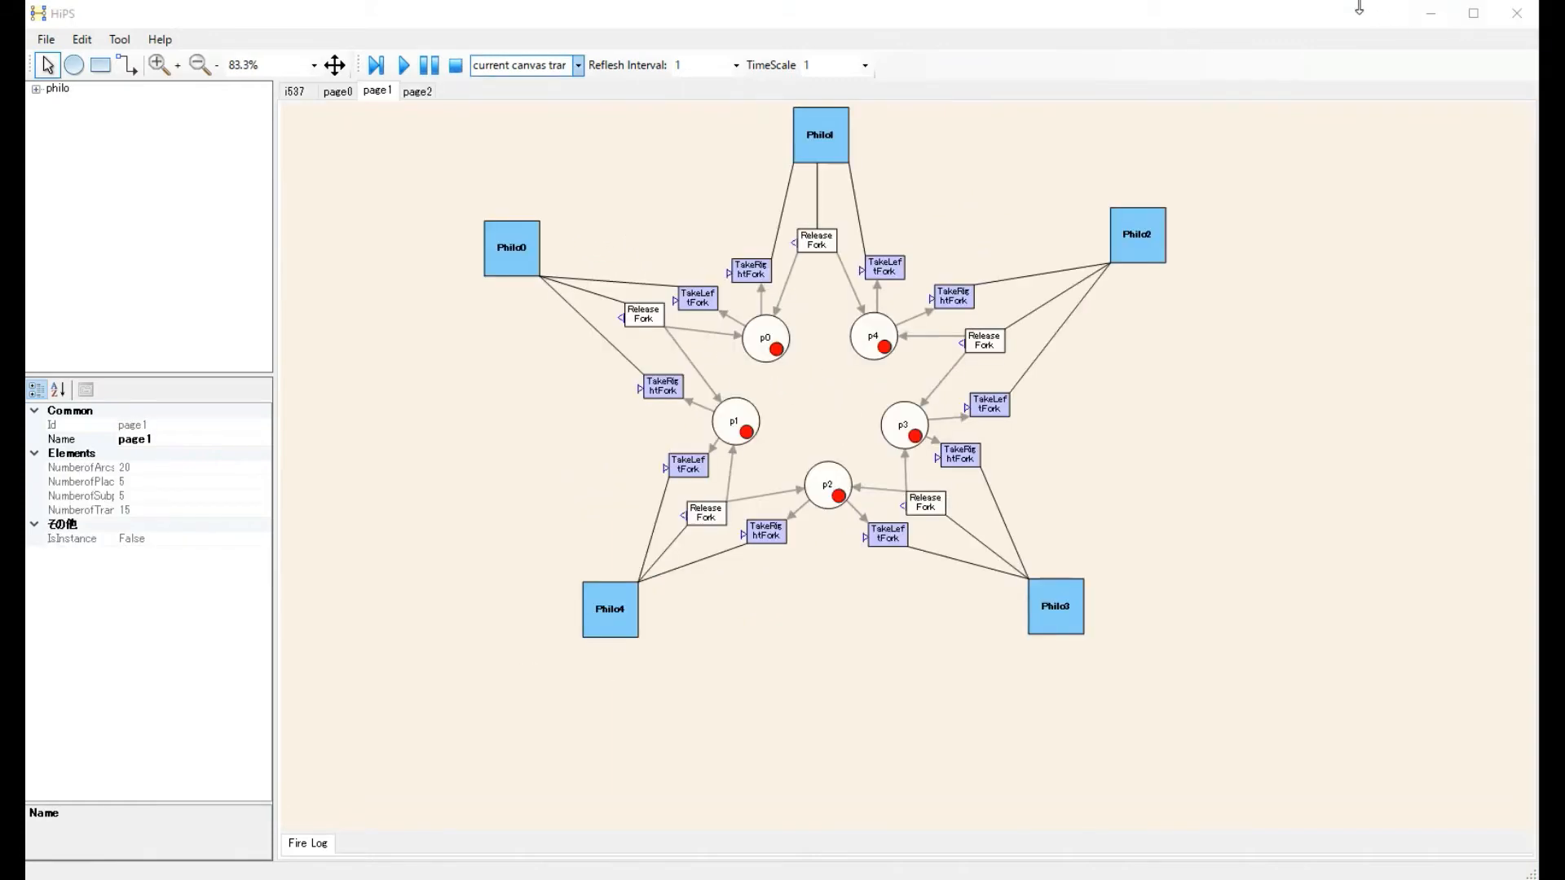
Step: Run the philo net's simulation on page1, set the refresh interval to 0.1, and resume running it
{"action": "left_click", "coordinate": [404, 68]}
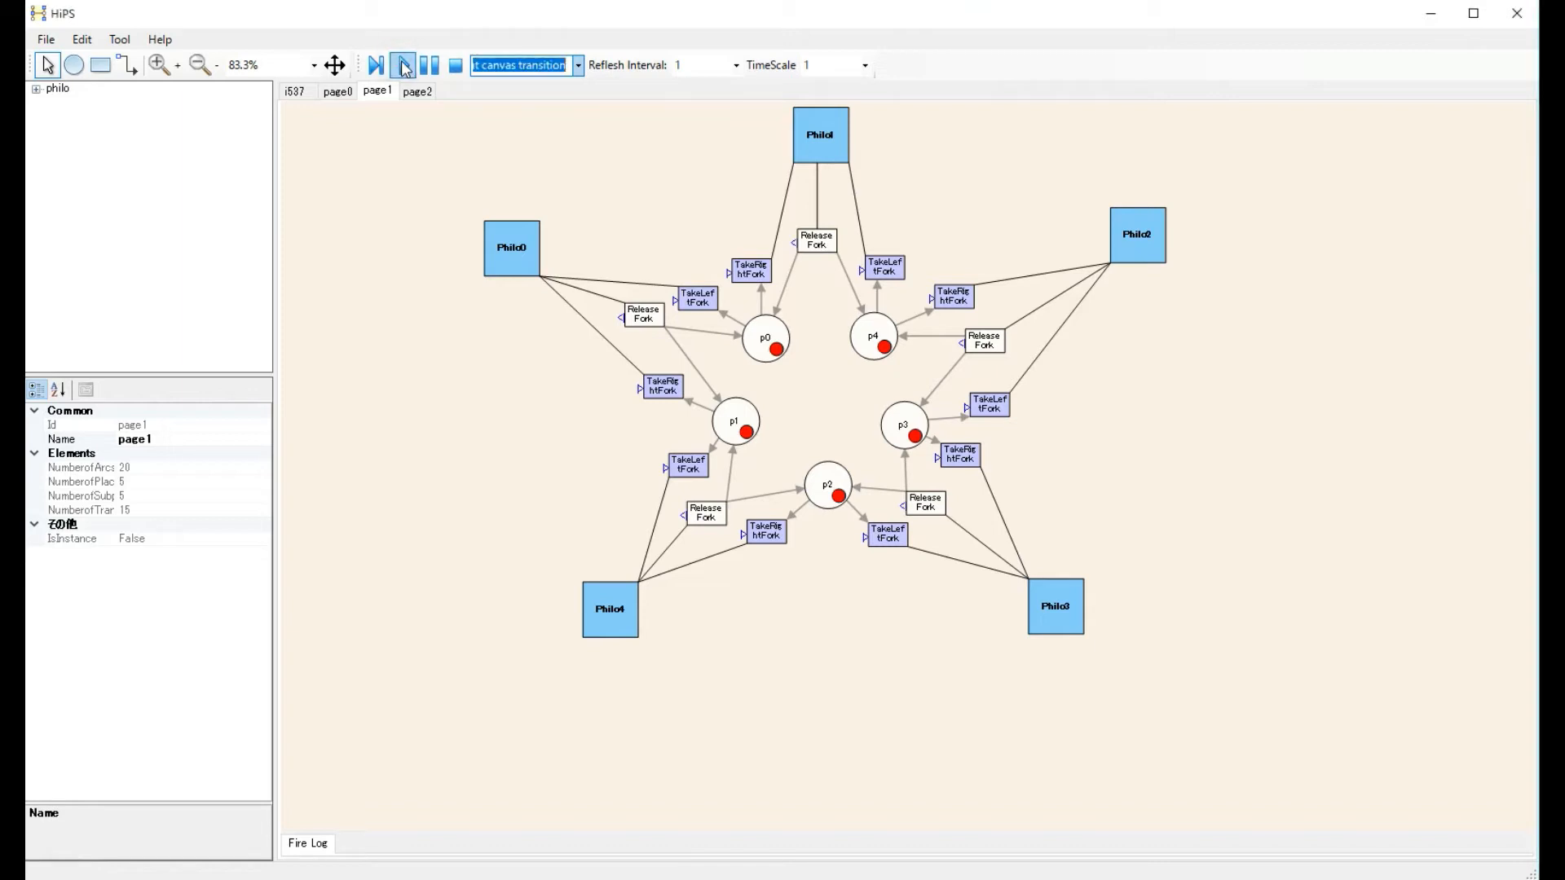
{"action": "left_click", "coordinate": [404, 68]}
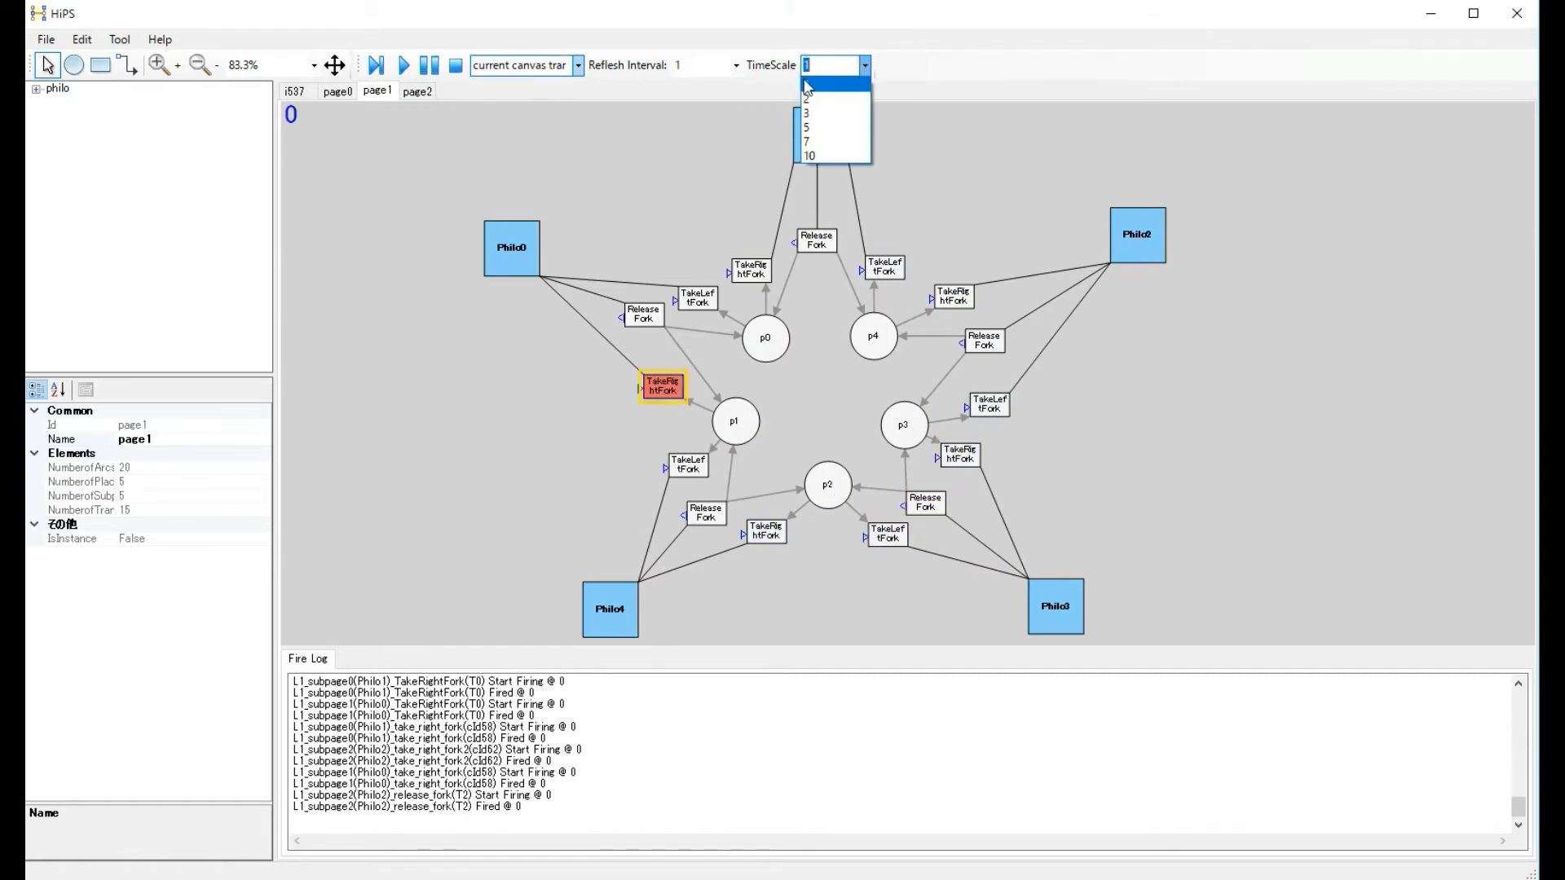
{"action": "left_click", "coordinate": [737, 66]}
{"action": "left_click", "coordinate": [738, 65]}
{"action": "left_click", "coordinate": [719, 83]}
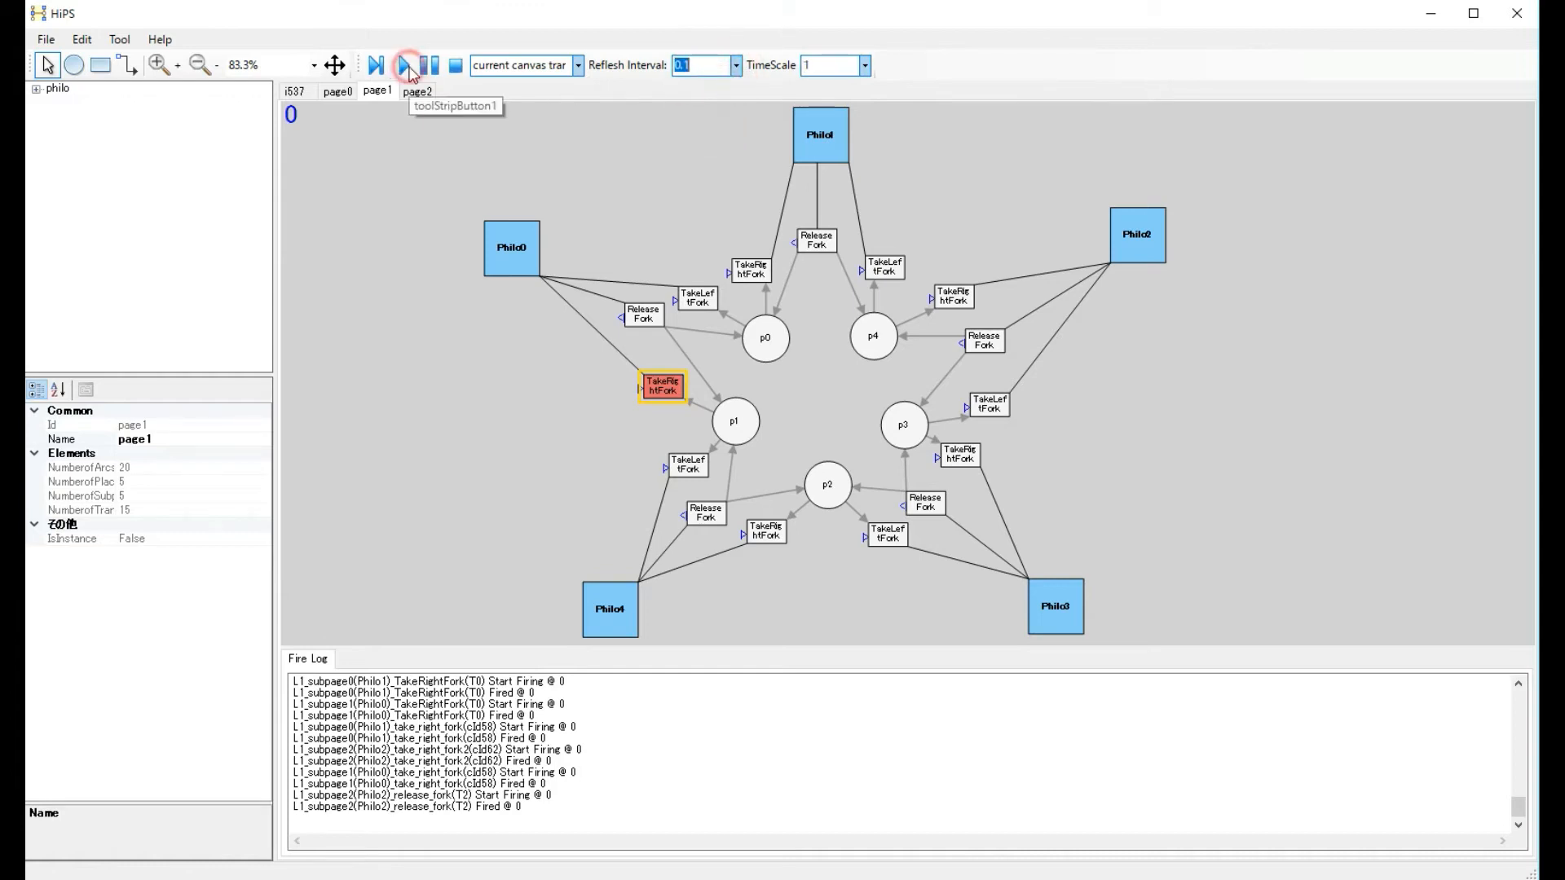
{"action": "left_click", "coordinate": [406, 68]}
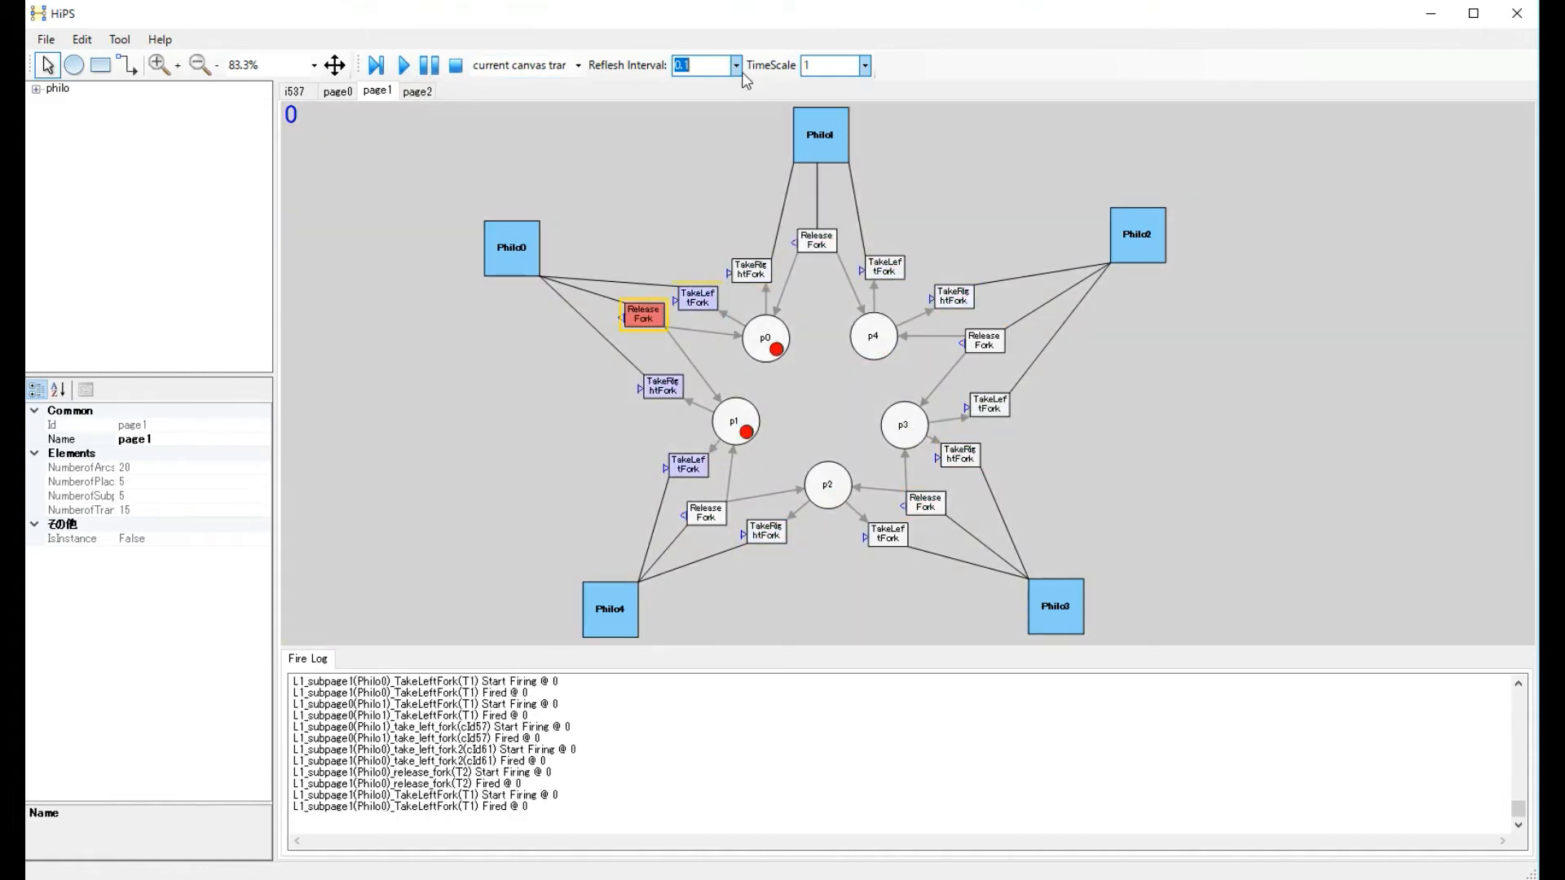
Step: Set the simulation's refresh interval to 0.5 and pause the philo net's run
{"action": "left_click", "coordinate": [717, 65]}
{"action": "left_click", "coordinate": [716, 101]}
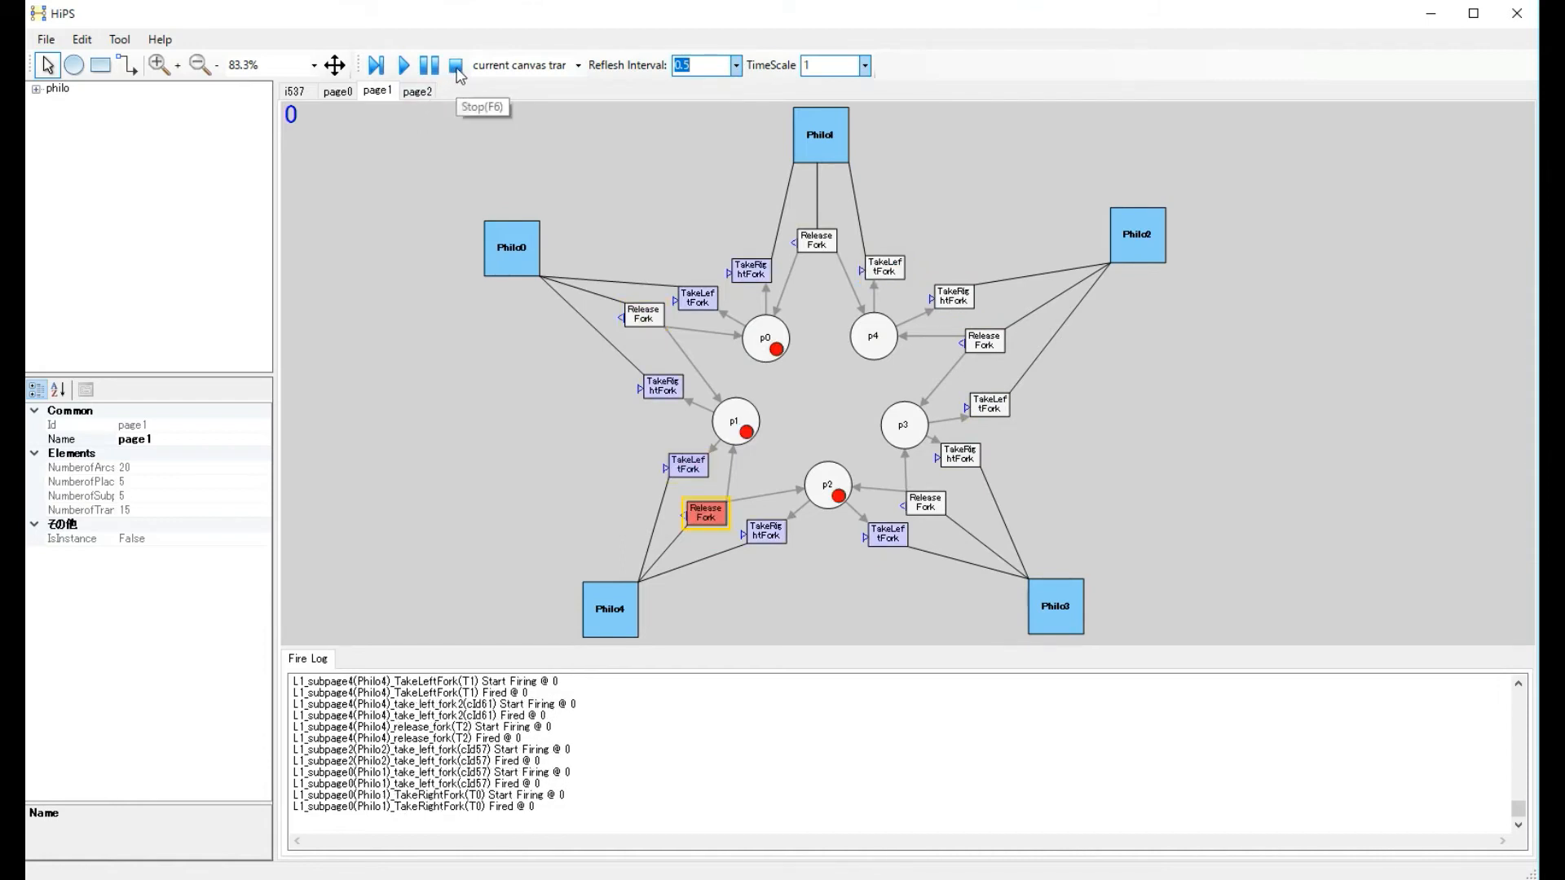
{"action": "left_click", "coordinate": [430, 65]}
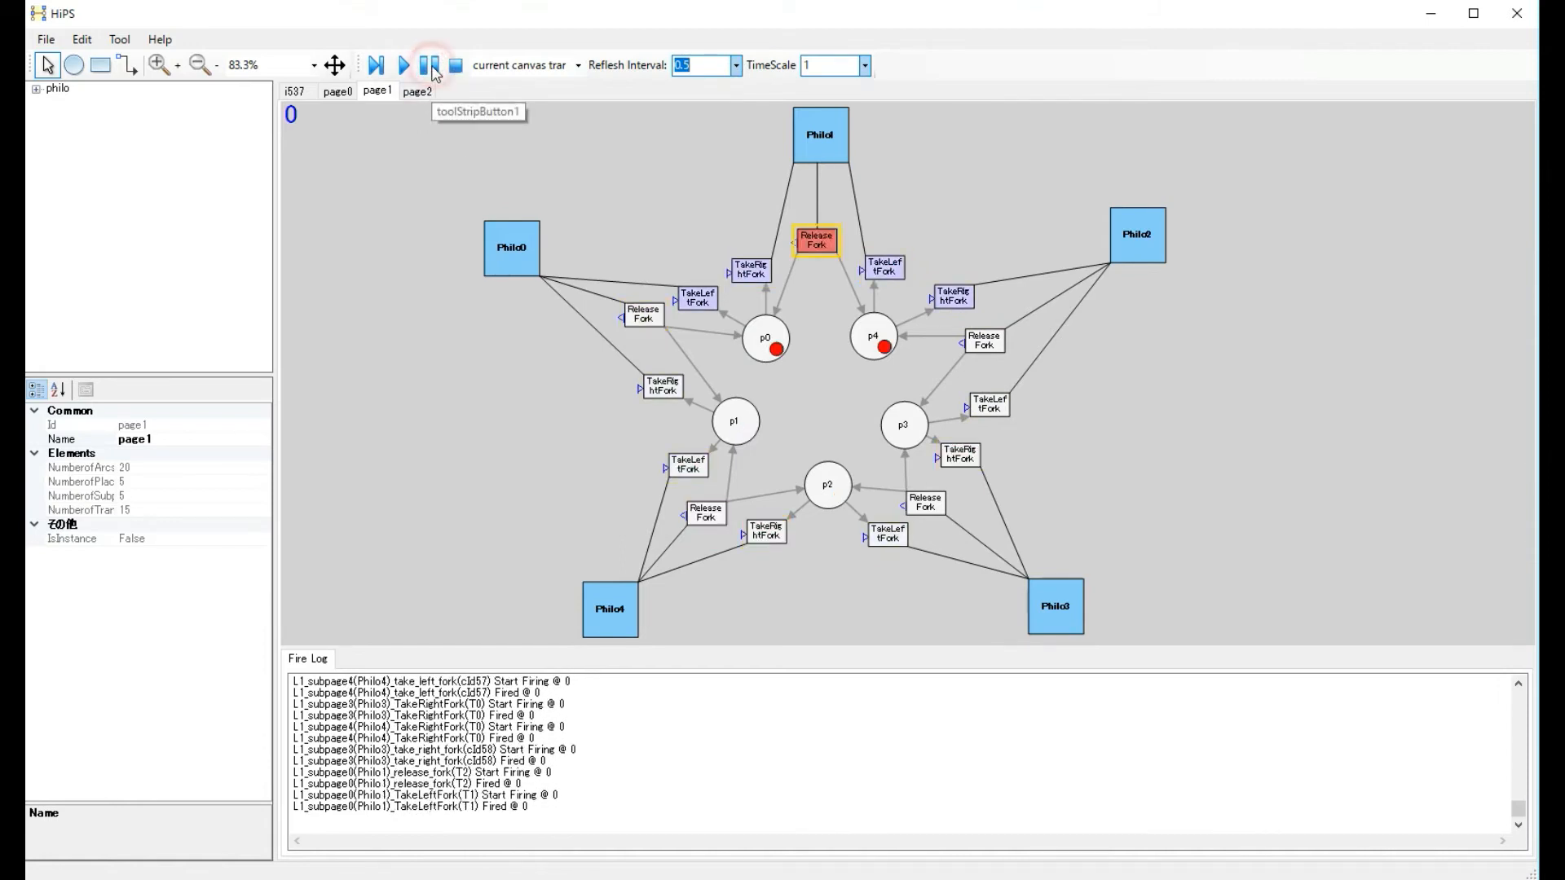
Step: Advance the paused philo net simulation on page1 through several single firings, and finish with a continuous run that is stopped
{"action": "left_click", "coordinate": [377, 66]}
{"action": "left_click", "coordinate": [377, 65]}
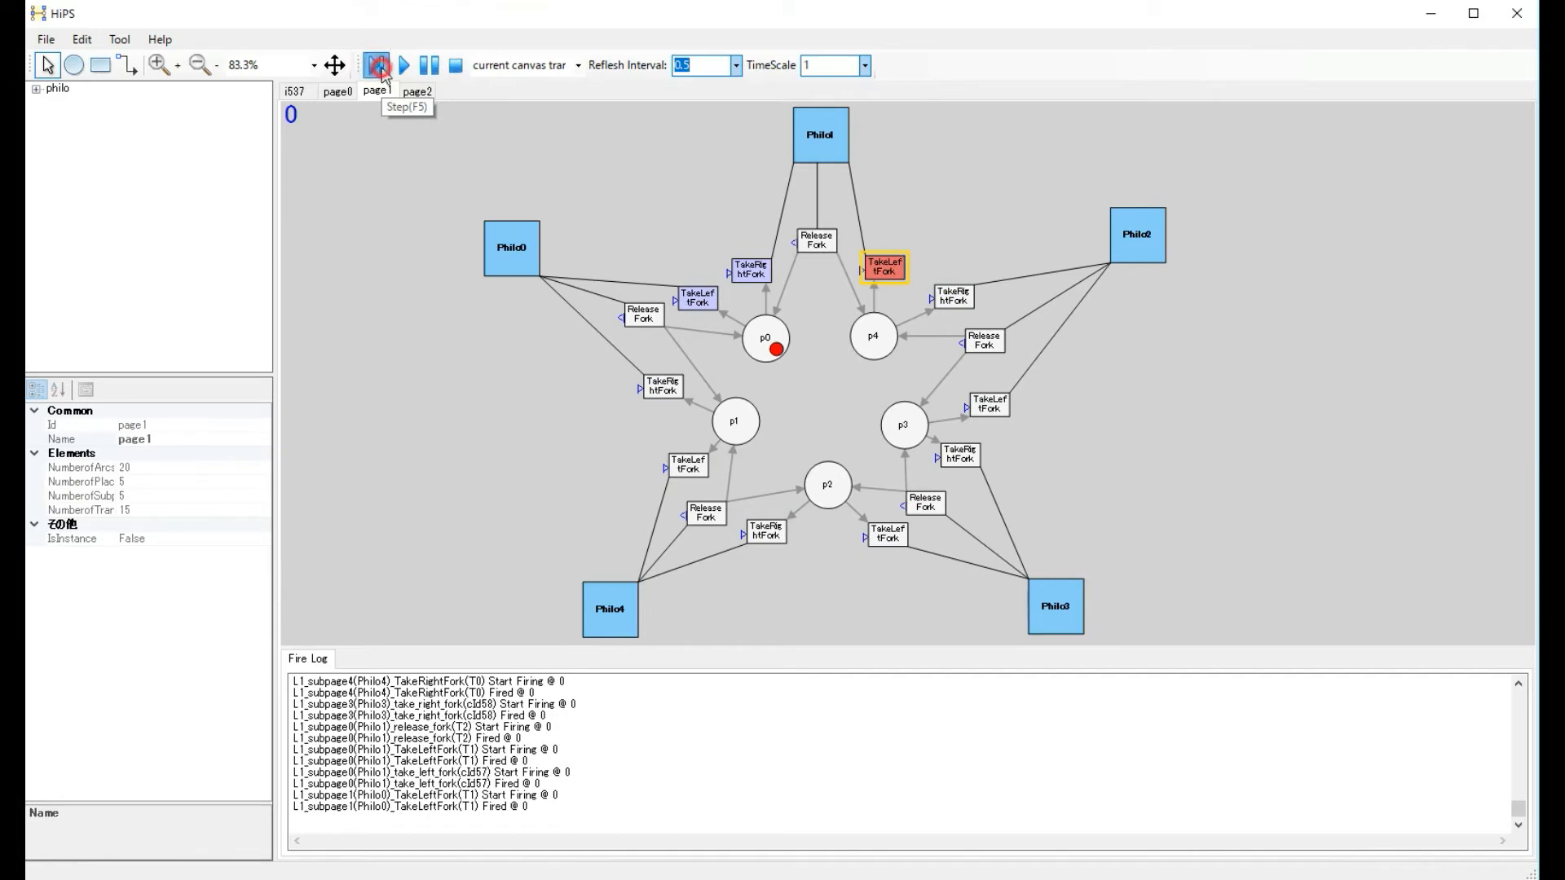
{"action": "left_click", "coordinate": [377, 65]}
{"action": "left_click", "coordinate": [377, 65]}
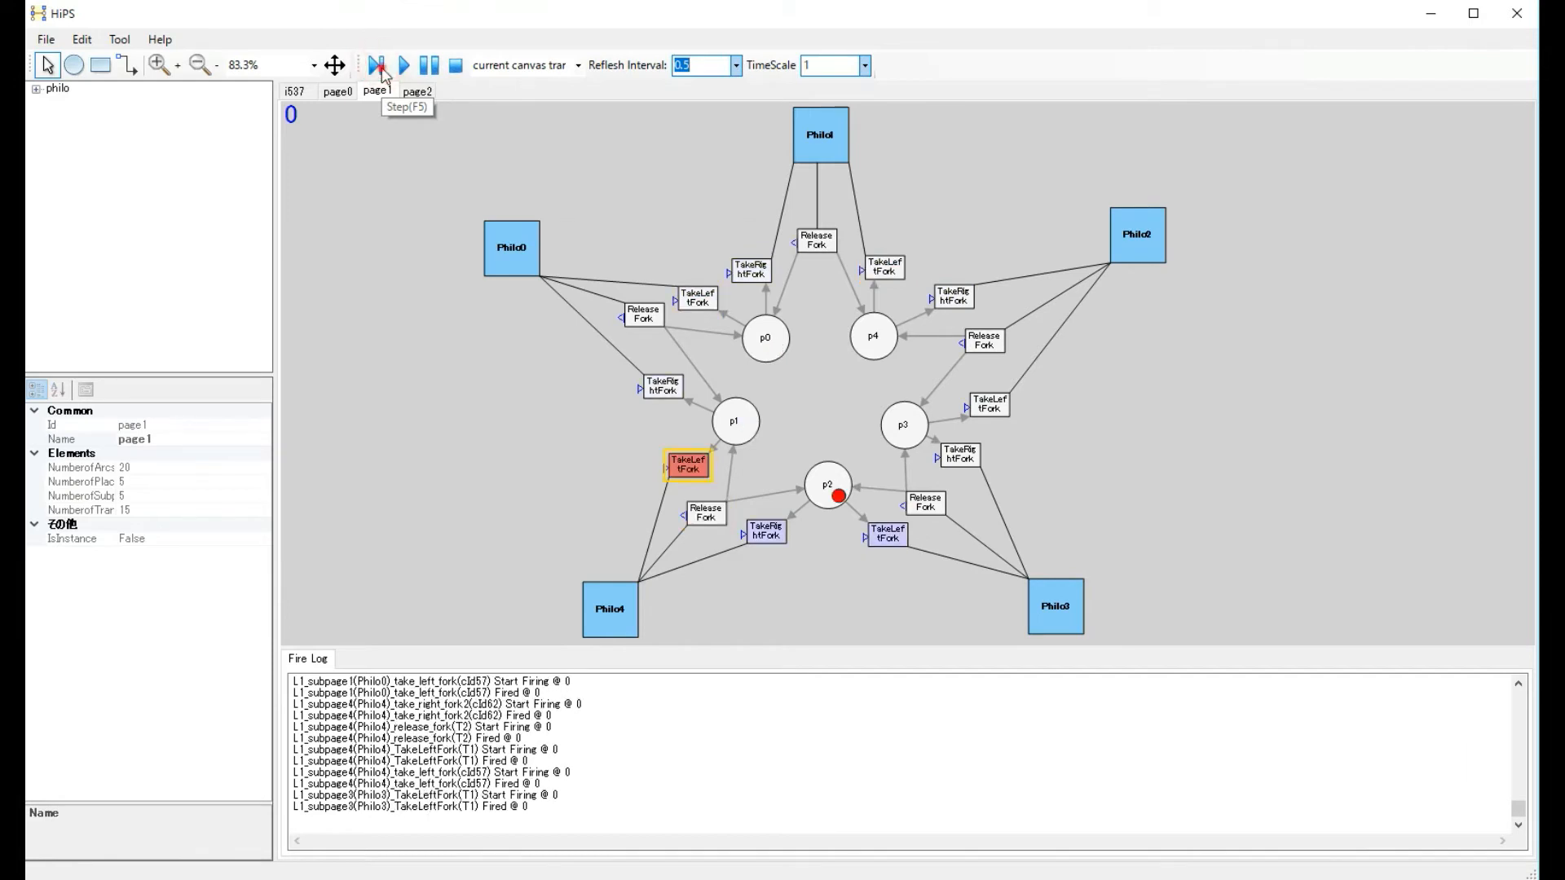
{"action": "left_click", "coordinate": [377, 65]}
{"action": "left_click", "coordinate": [378, 66]}
{"action": "left_click", "coordinate": [377, 66]}
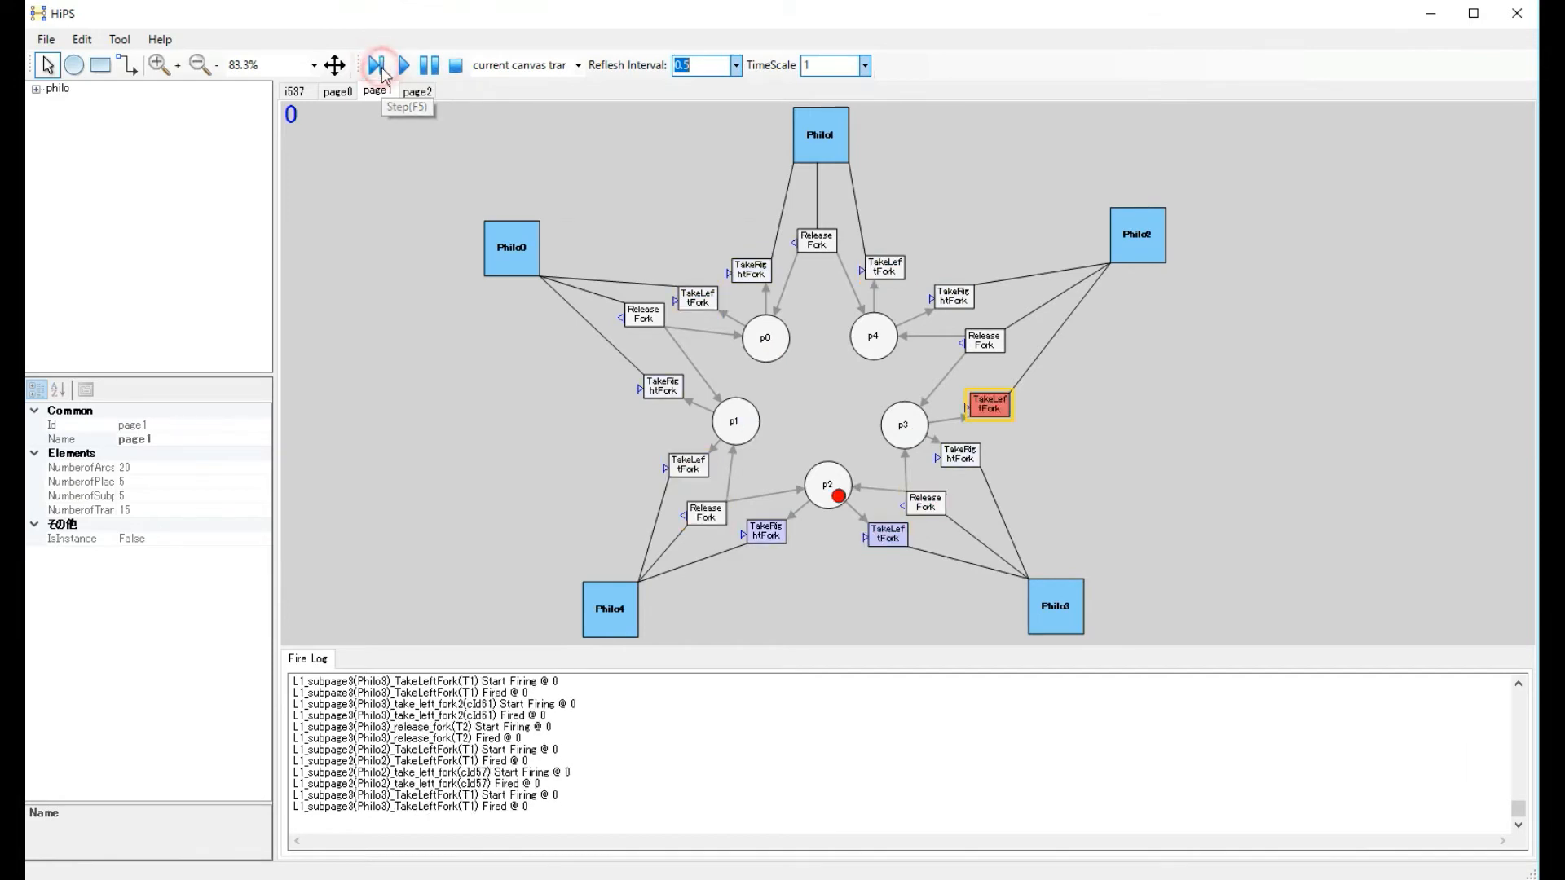
{"action": "left_click", "coordinate": [378, 66]}
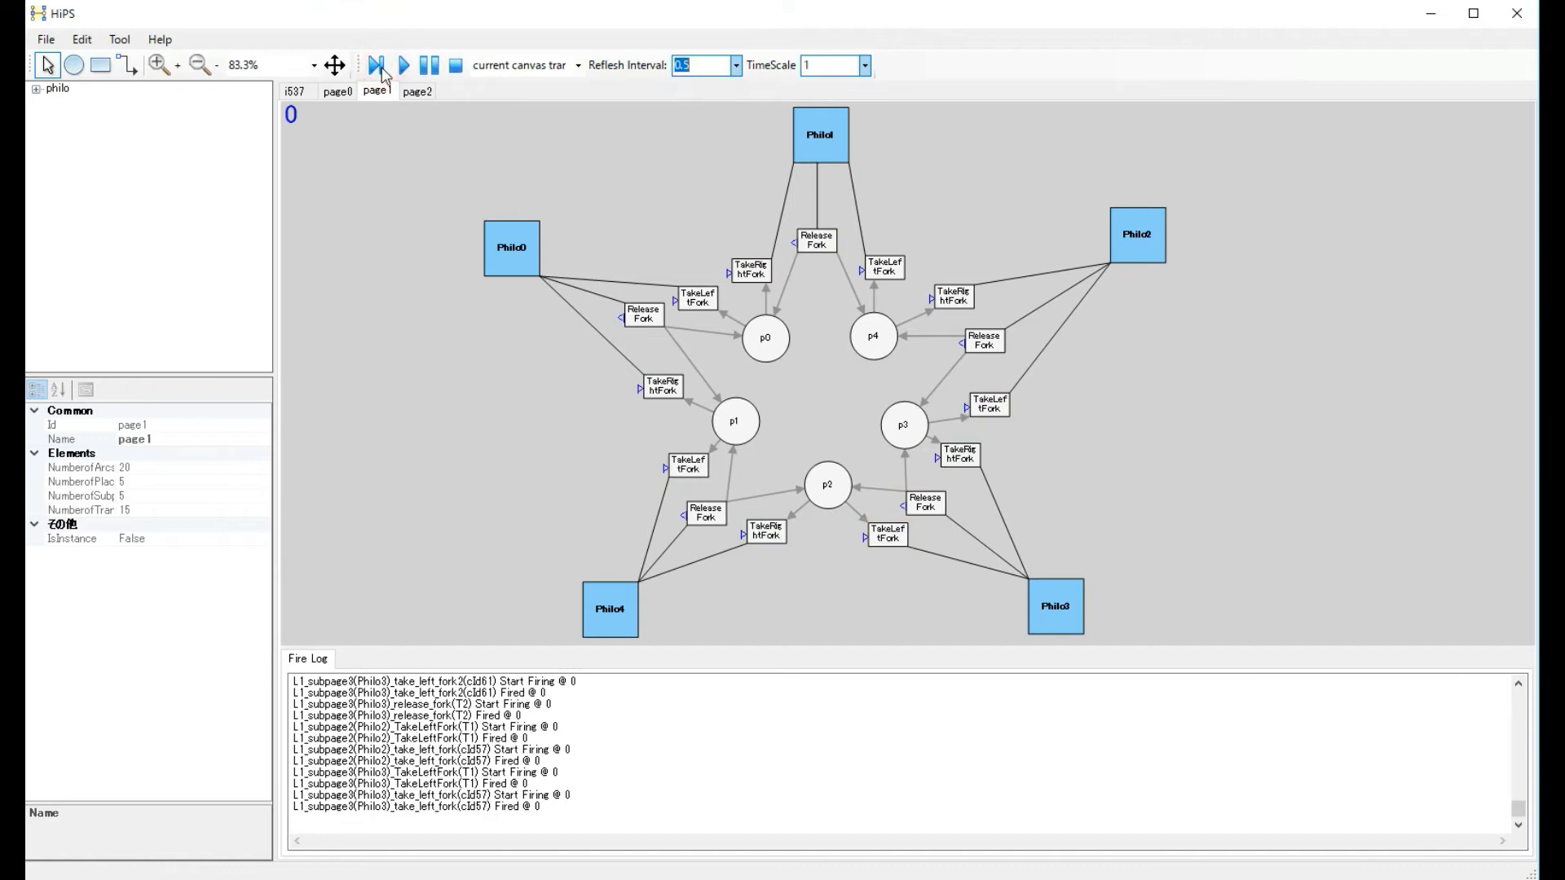
{"action": "left_click", "coordinate": [381, 70]}
{"action": "left_click", "coordinate": [380, 67]}
{"action": "left_click", "coordinate": [380, 67]}
{"action": "left_click", "coordinate": [404, 67]}
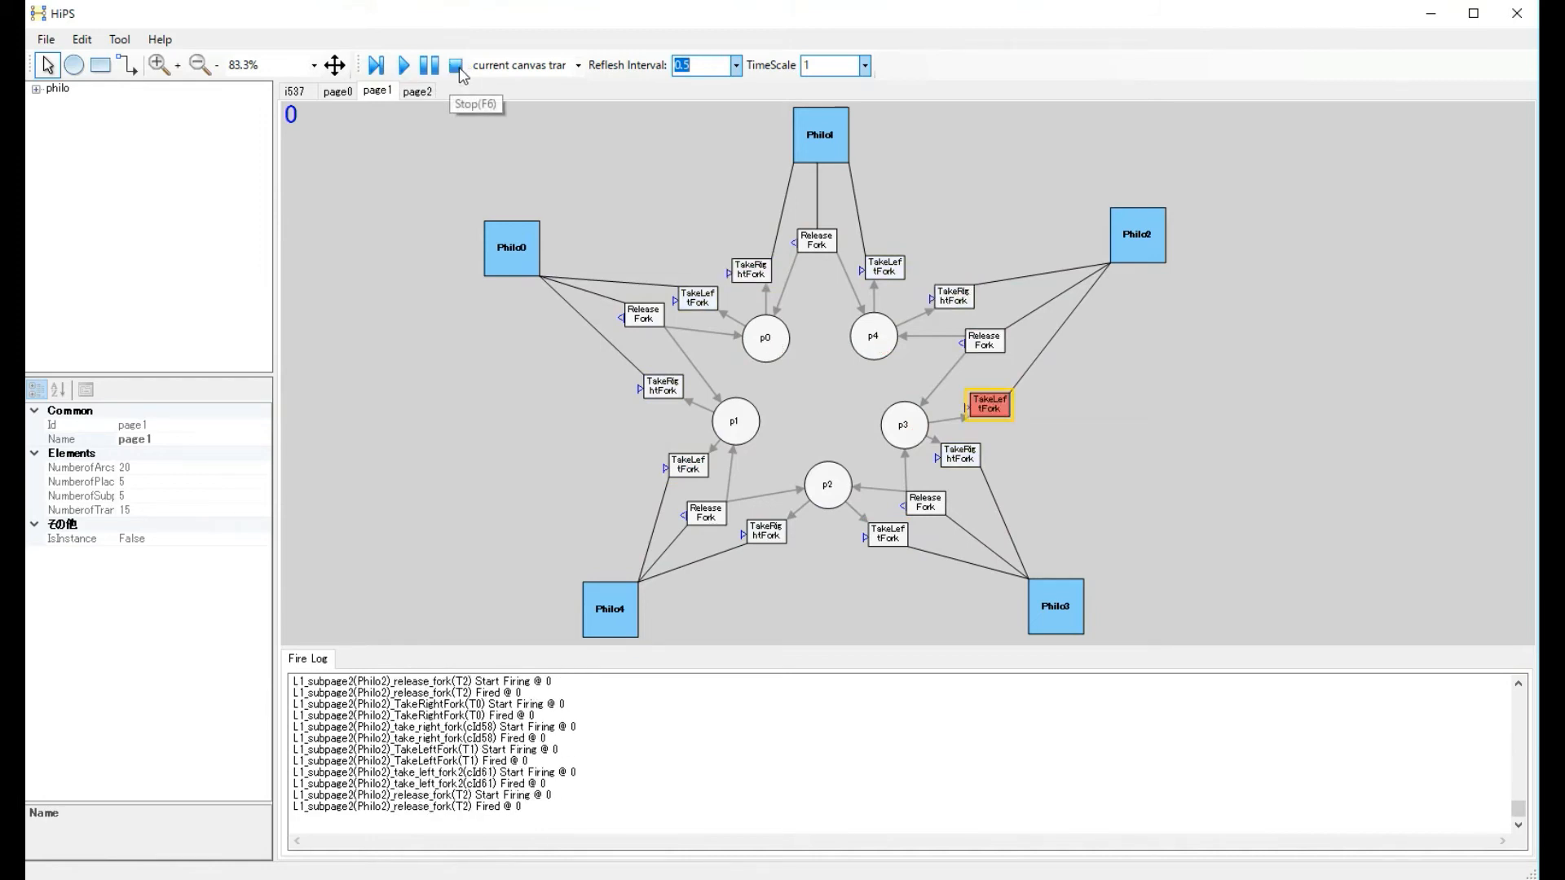
{"action": "left_click", "coordinate": [460, 71]}
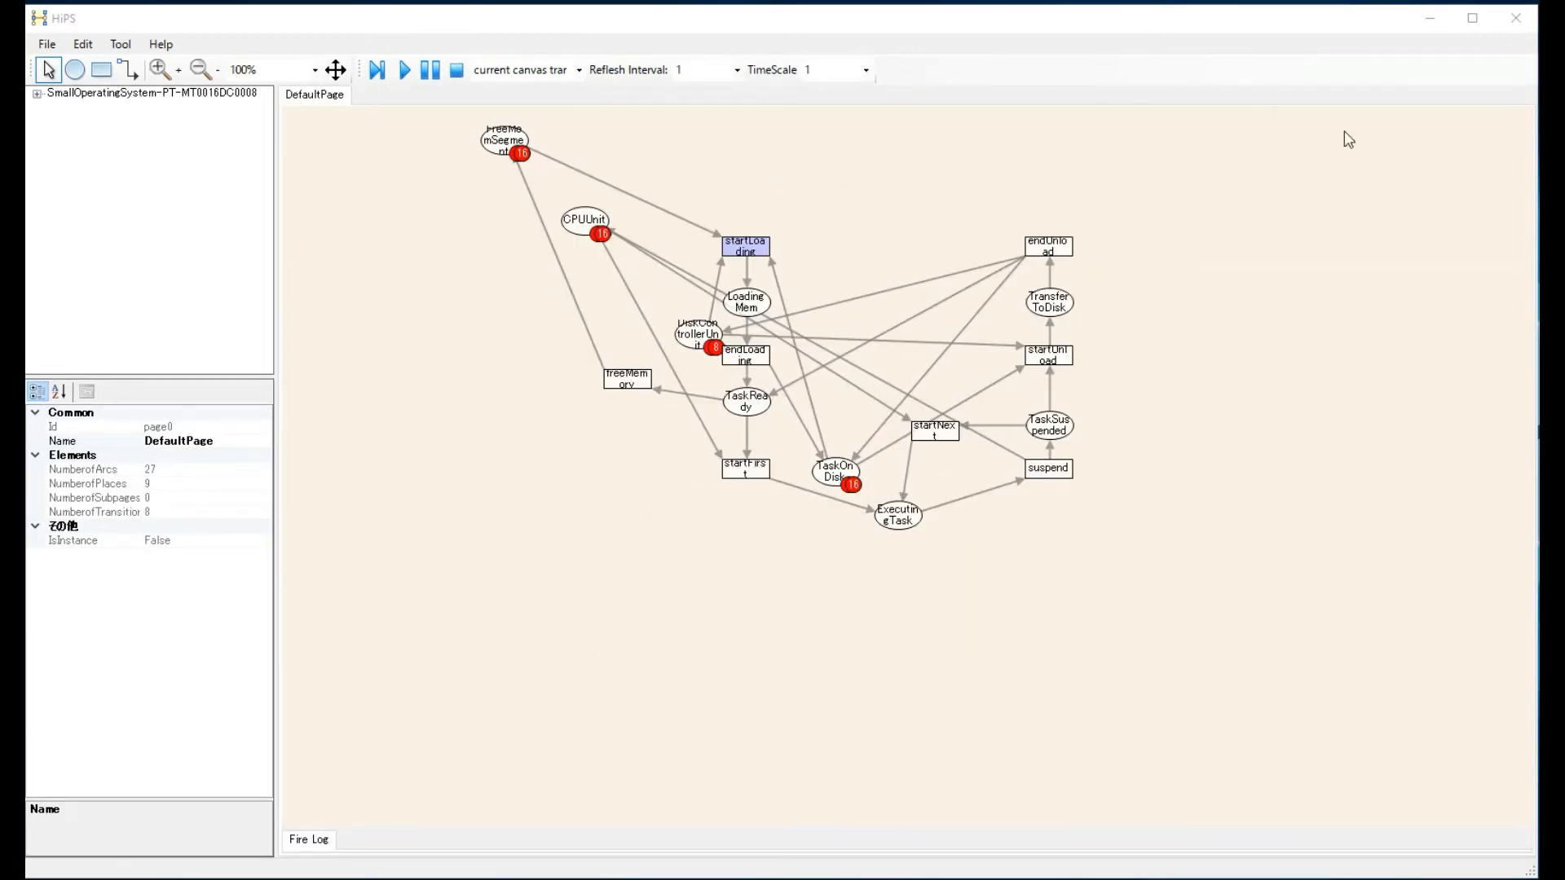
Step: Show the old-style incidence matrix of the SmallOperatingSystem net as a table, with its window enlarged to fit all places, and close it
{"action": "left_click", "coordinate": [118, 44]}
{"action": "left_click", "coordinate": [119, 44]}
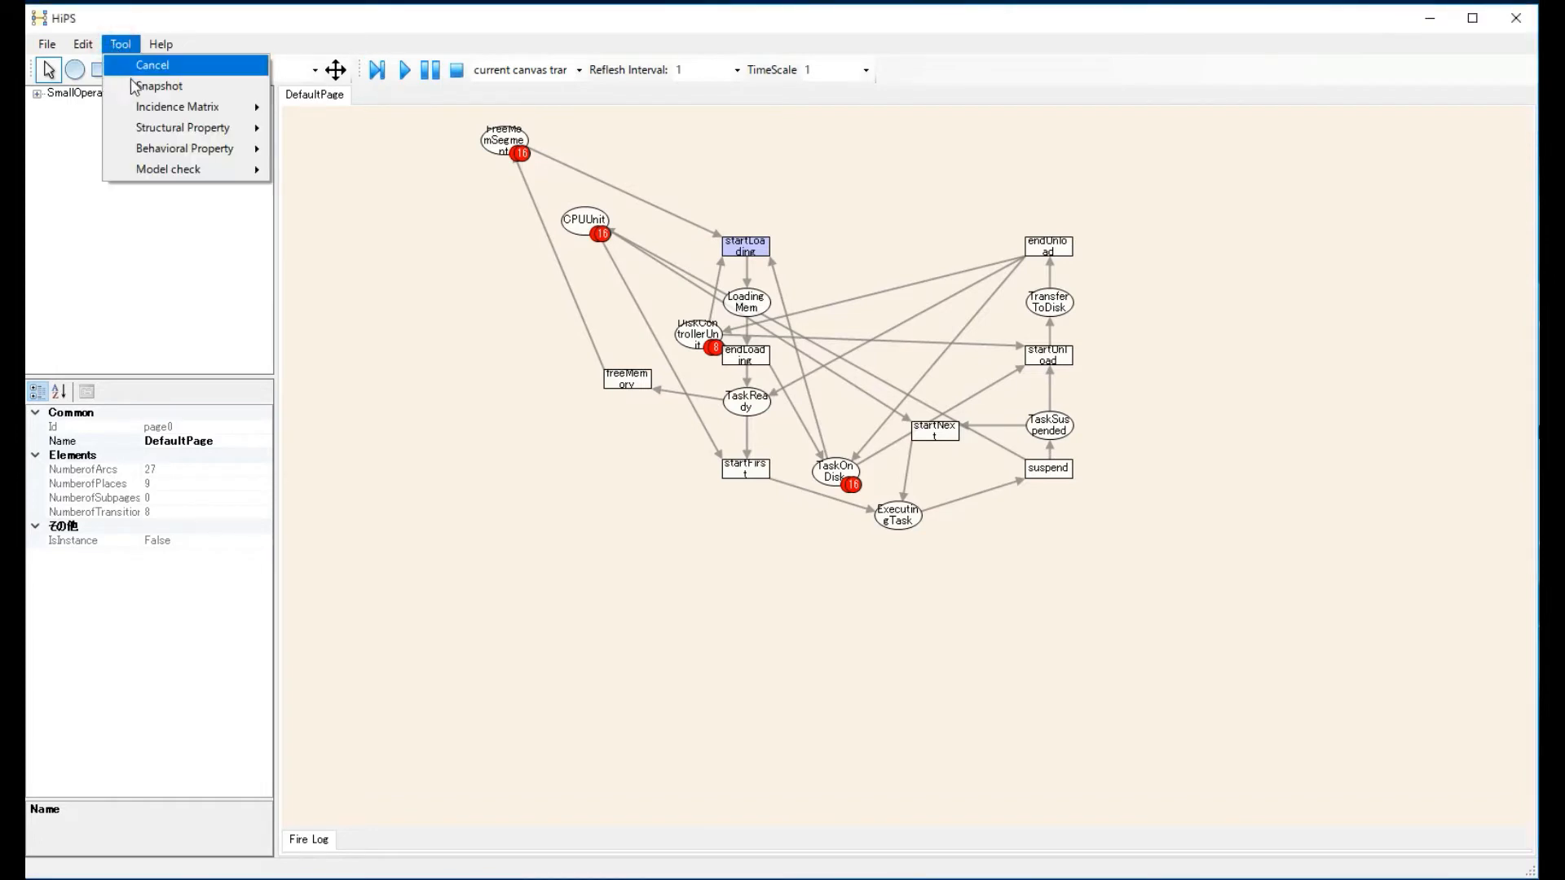
{"action": "mouse_move", "coordinate": [157, 109]}
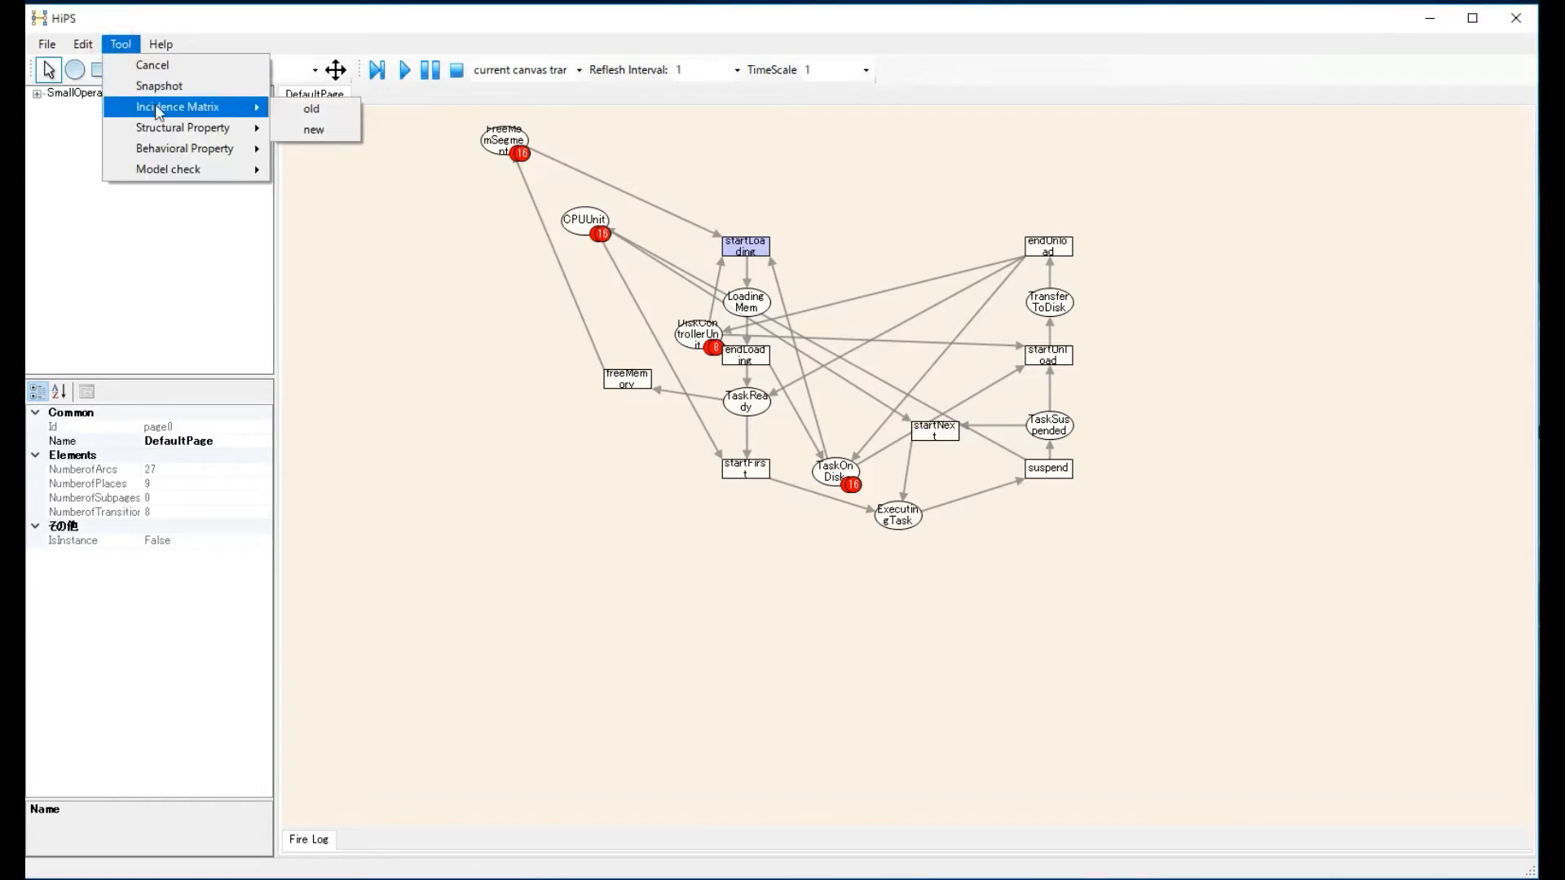
{"action": "left_click", "coordinate": [306, 111]}
{"action": "left_click_drag", "start_coordinate": [251, 18], "coordinate": [432, 196]}
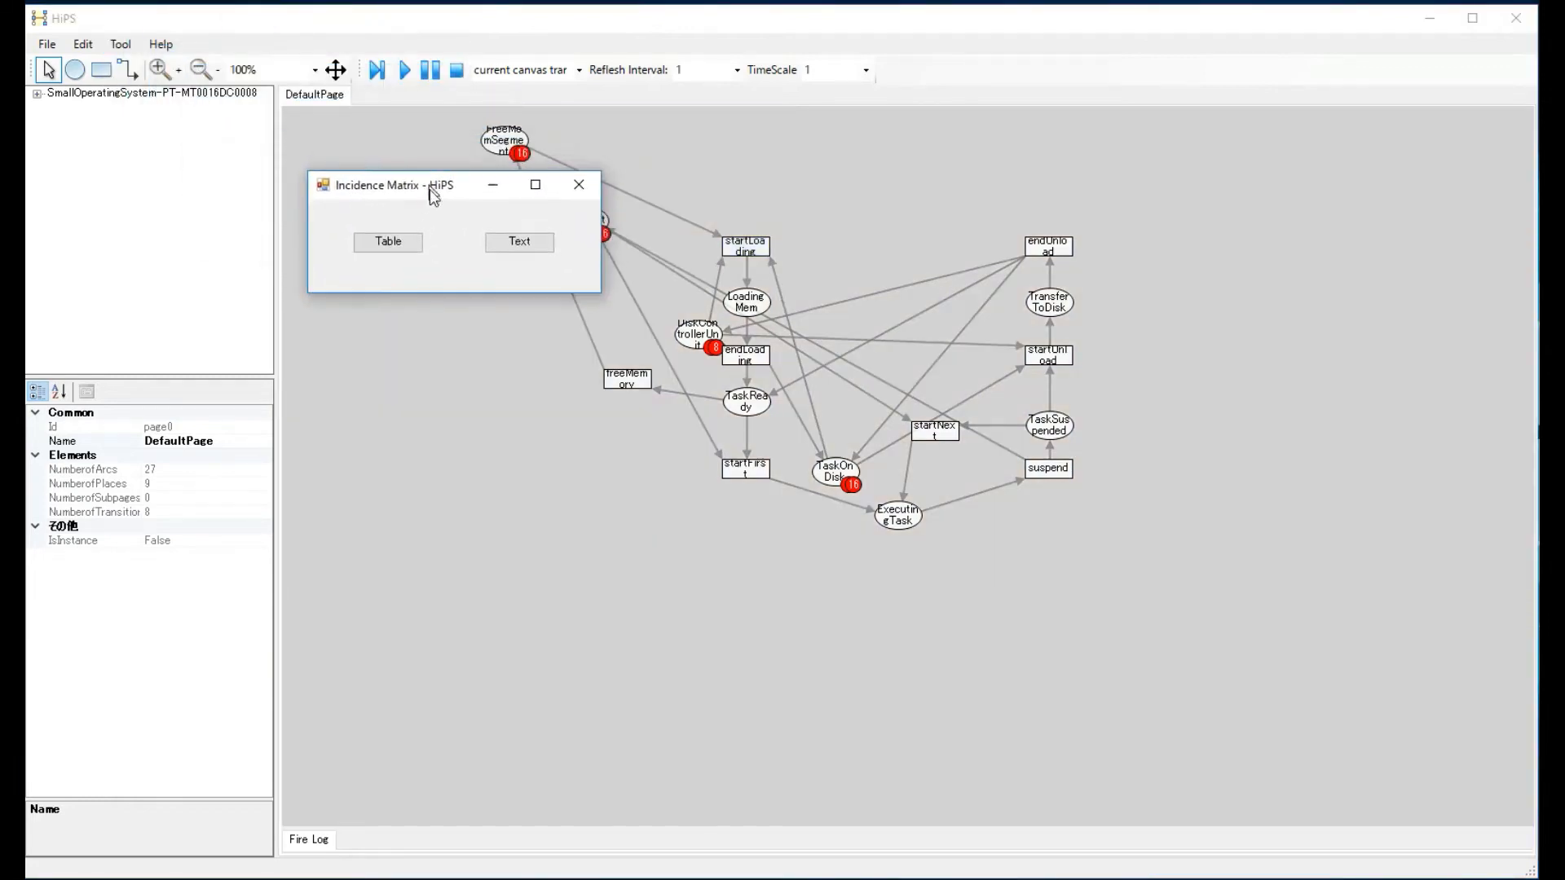
{"action": "left_click", "coordinate": [391, 242]}
{"action": "left_click_drag", "start_coordinate": [599, 297], "coordinate": [1416, 407]}
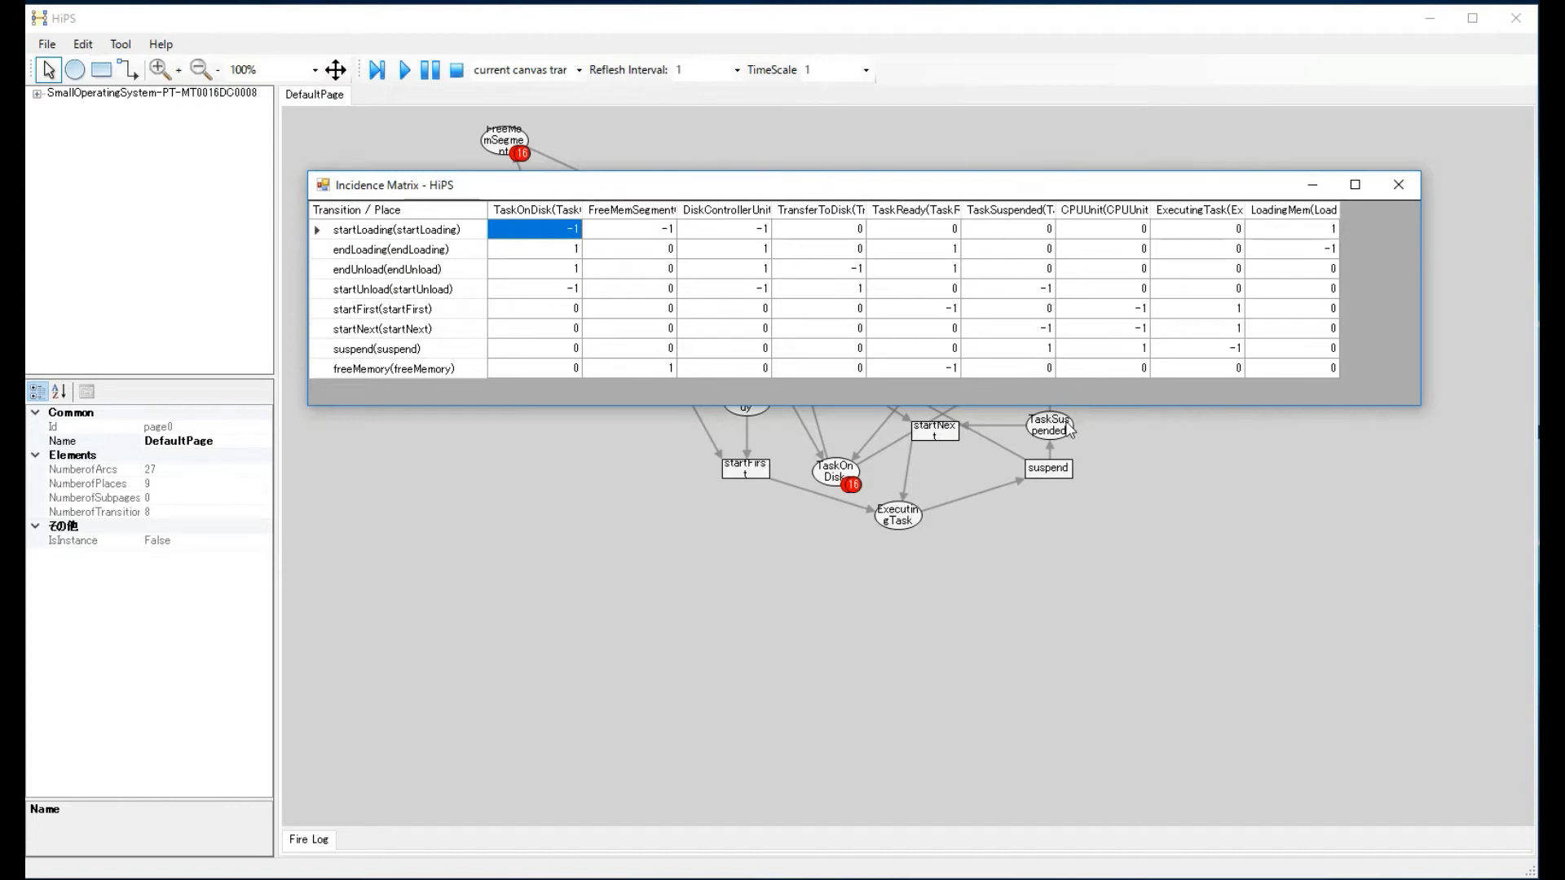
{"action": "left_click", "coordinate": [1411, 186]}
Step: Compute the SmallOperatingSystem net's S-invariants as a table and widen the result window to reach the ColorView column
{"action": "left_click", "coordinate": [124, 47]}
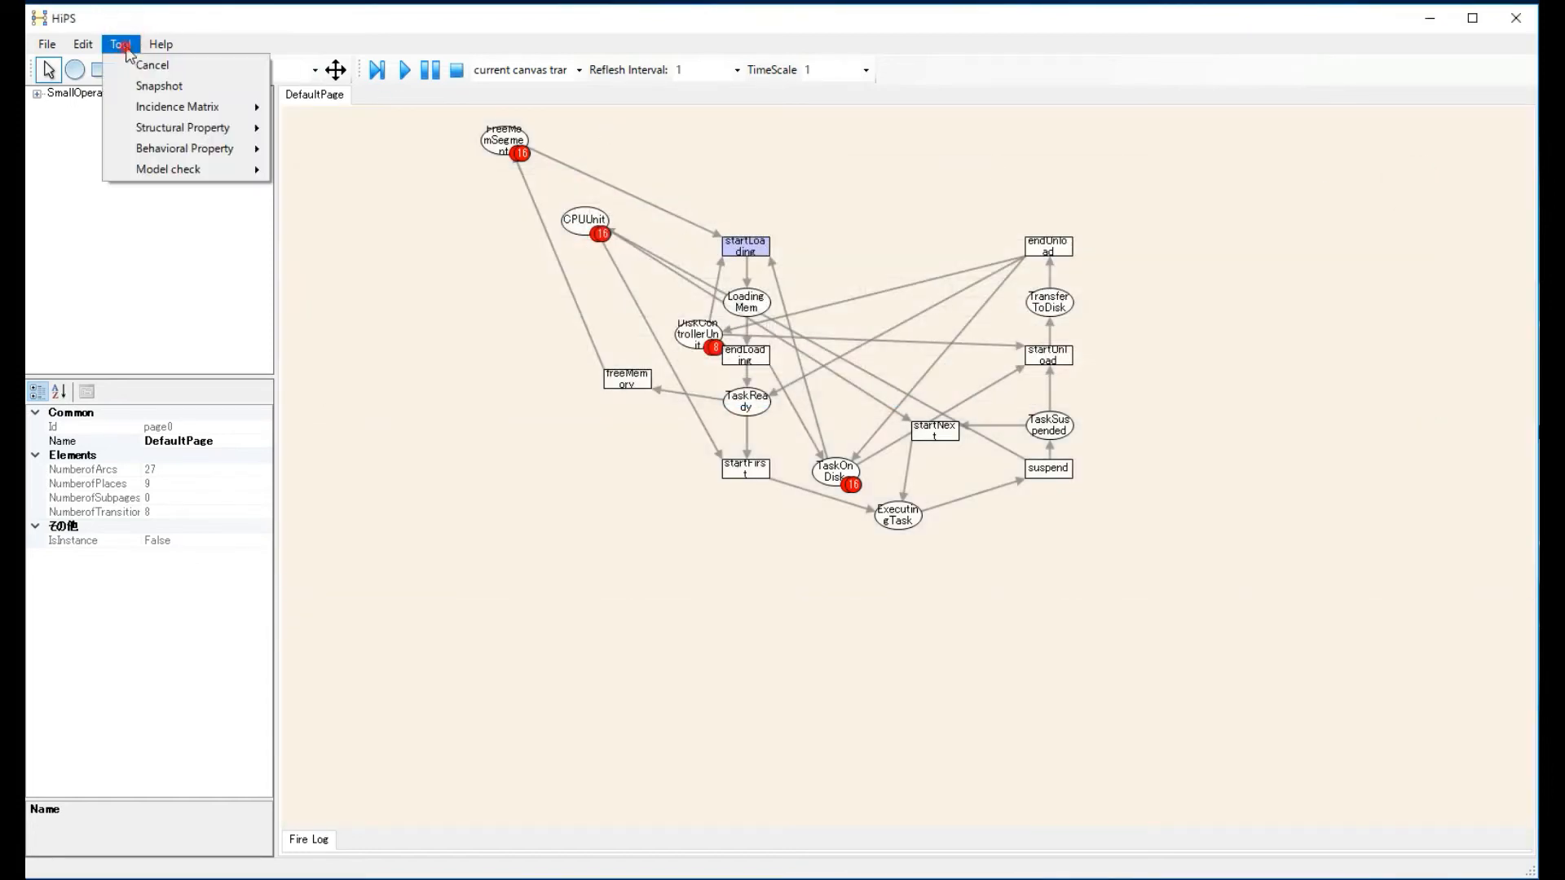
{"action": "mouse_move", "coordinate": [158, 133]}
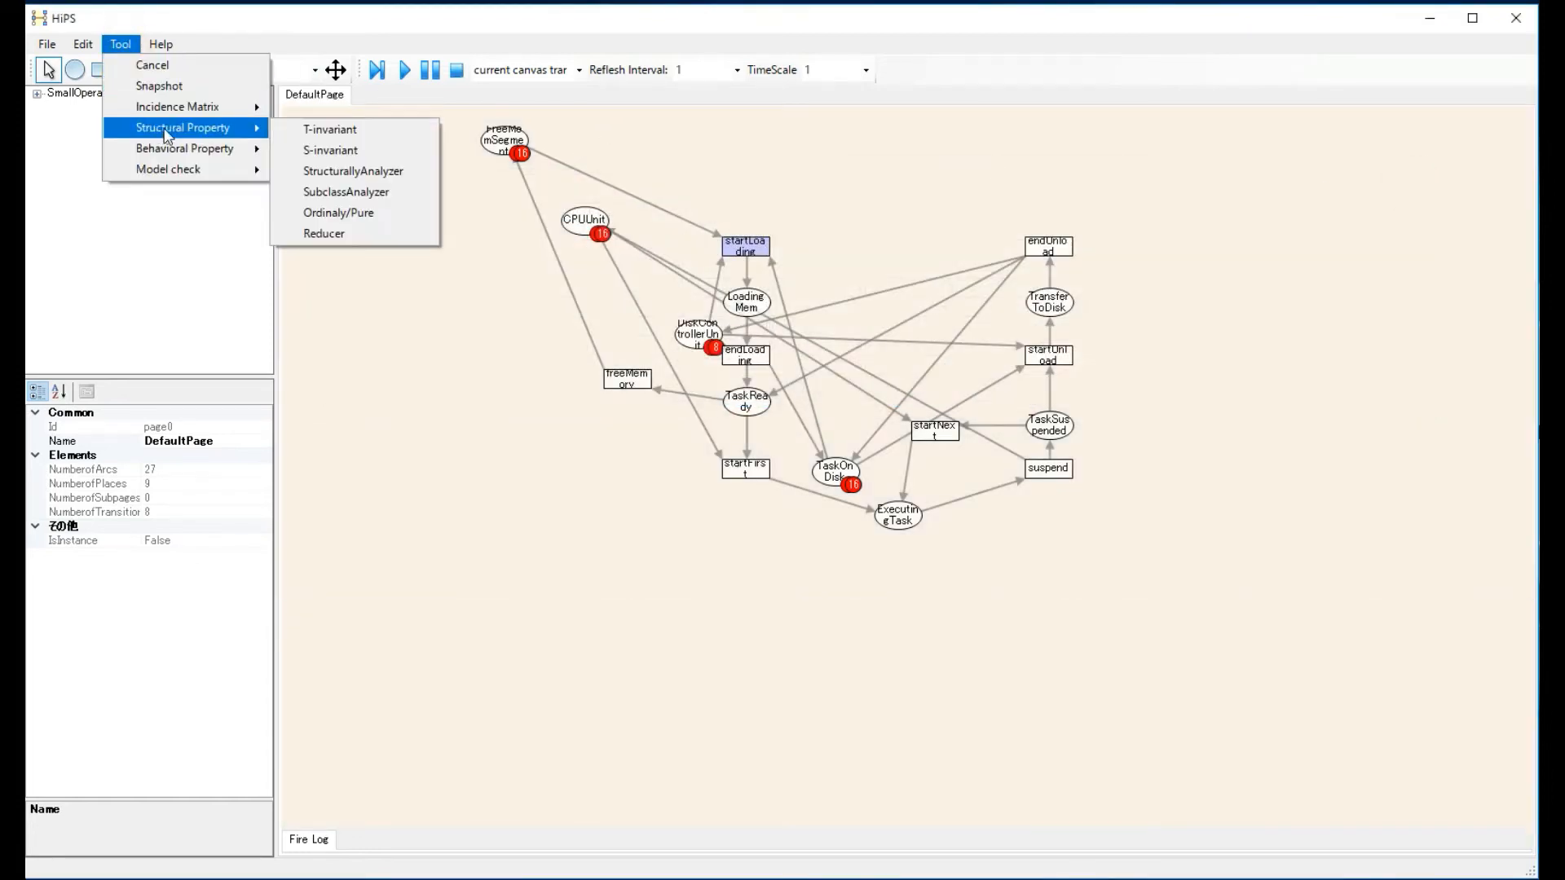
{"action": "left_click", "coordinate": [347, 151]}
{"action": "left_click_drag", "start_coordinate": [364, 35], "coordinate": [510, 502]}
{"action": "left_click", "coordinate": [454, 633]}
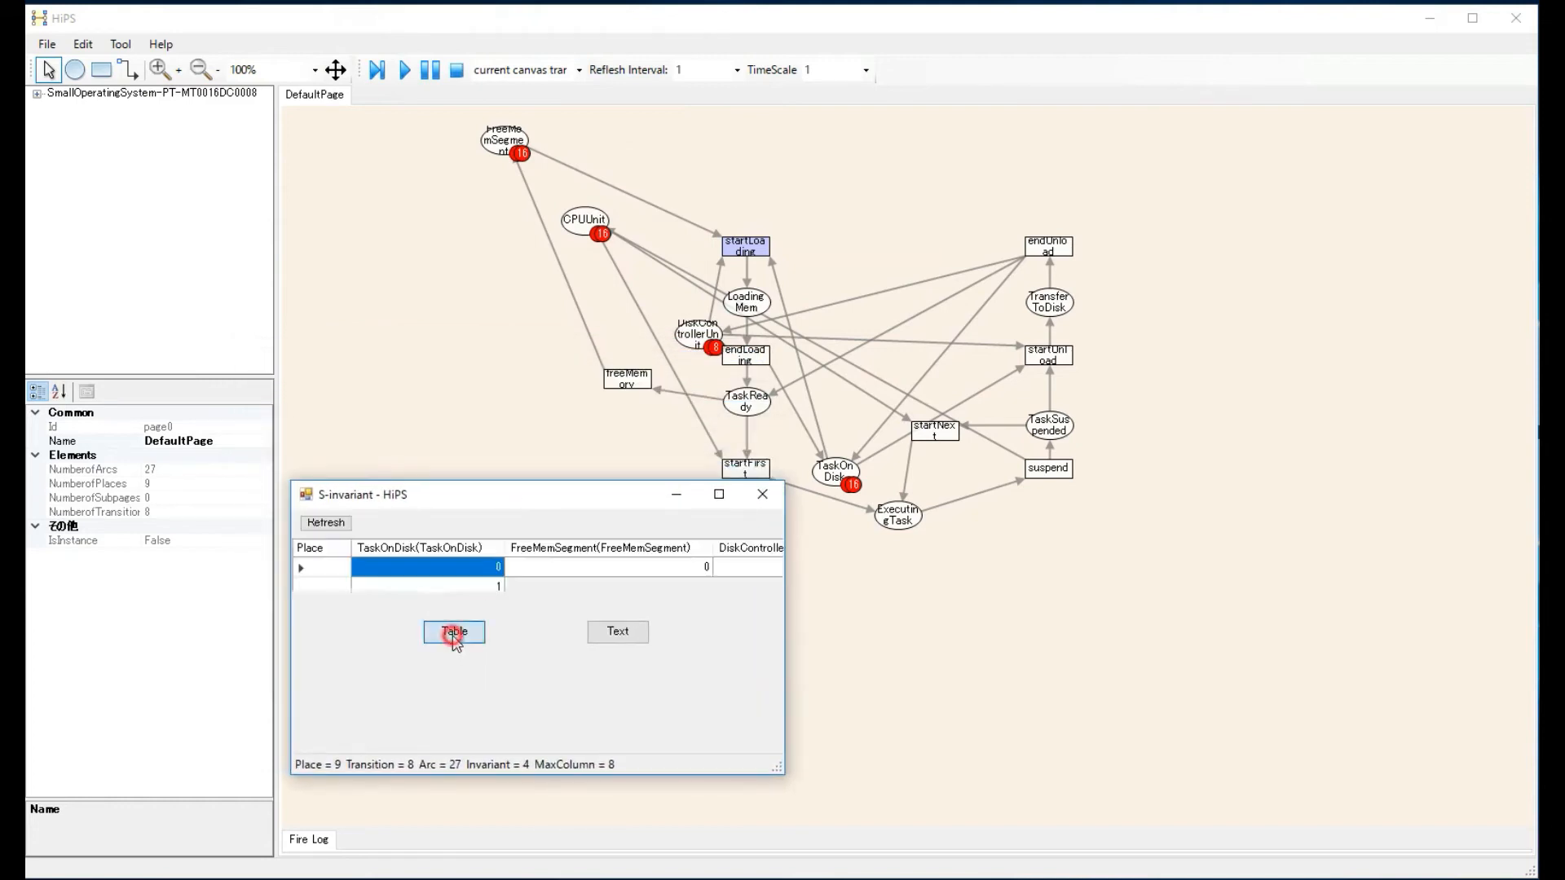
{"action": "left_click_drag", "start_coordinate": [503, 488], "coordinate": [240, 583]}
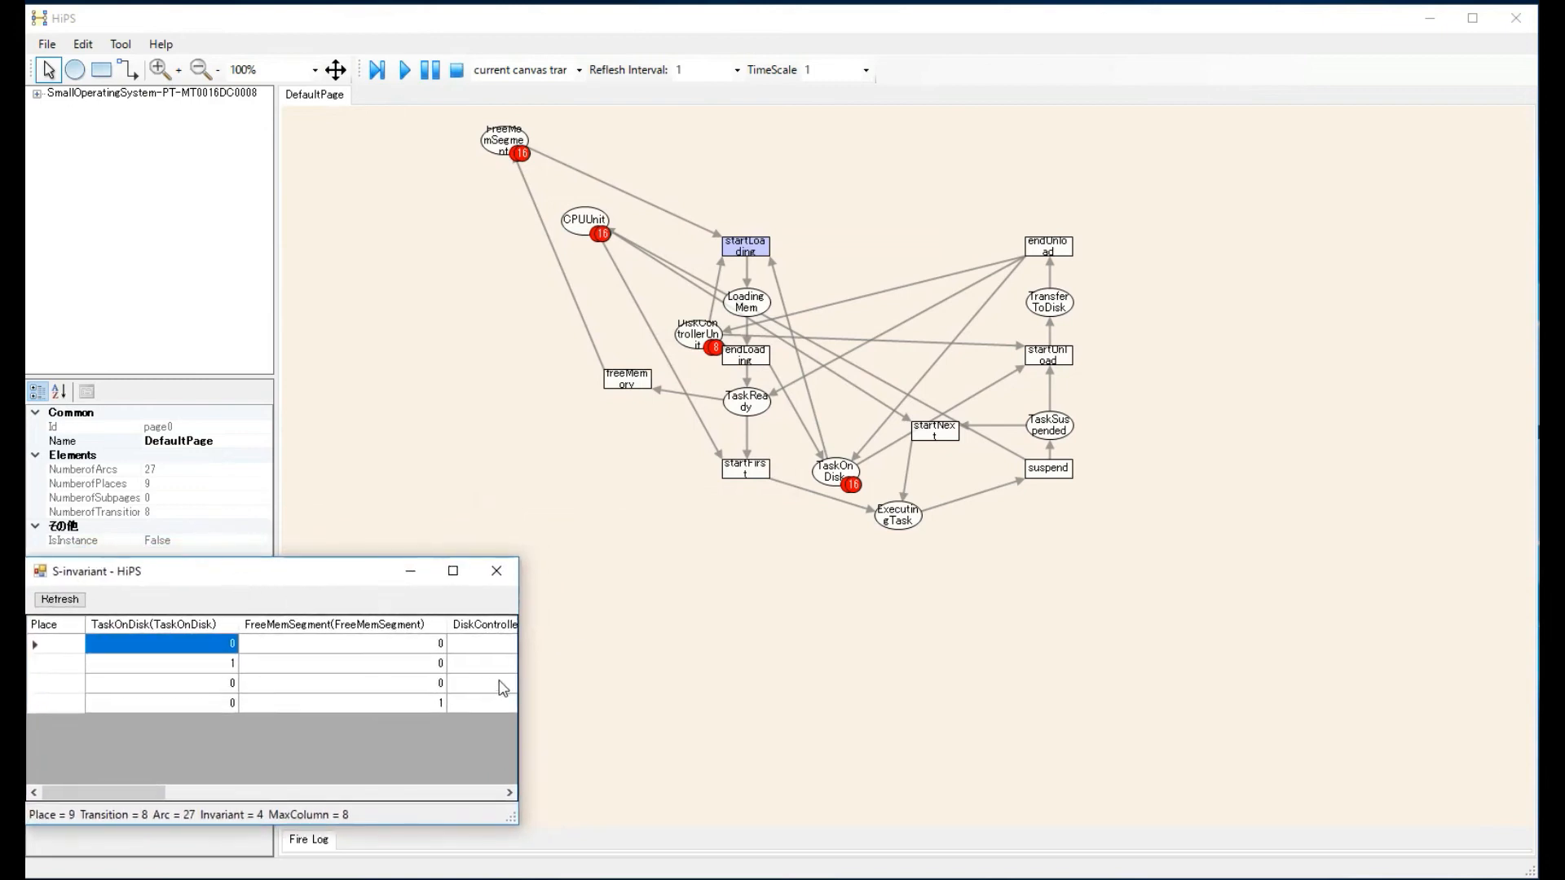
{"action": "left_click_drag", "start_coordinate": [521, 678], "coordinate": [1507, 677]}
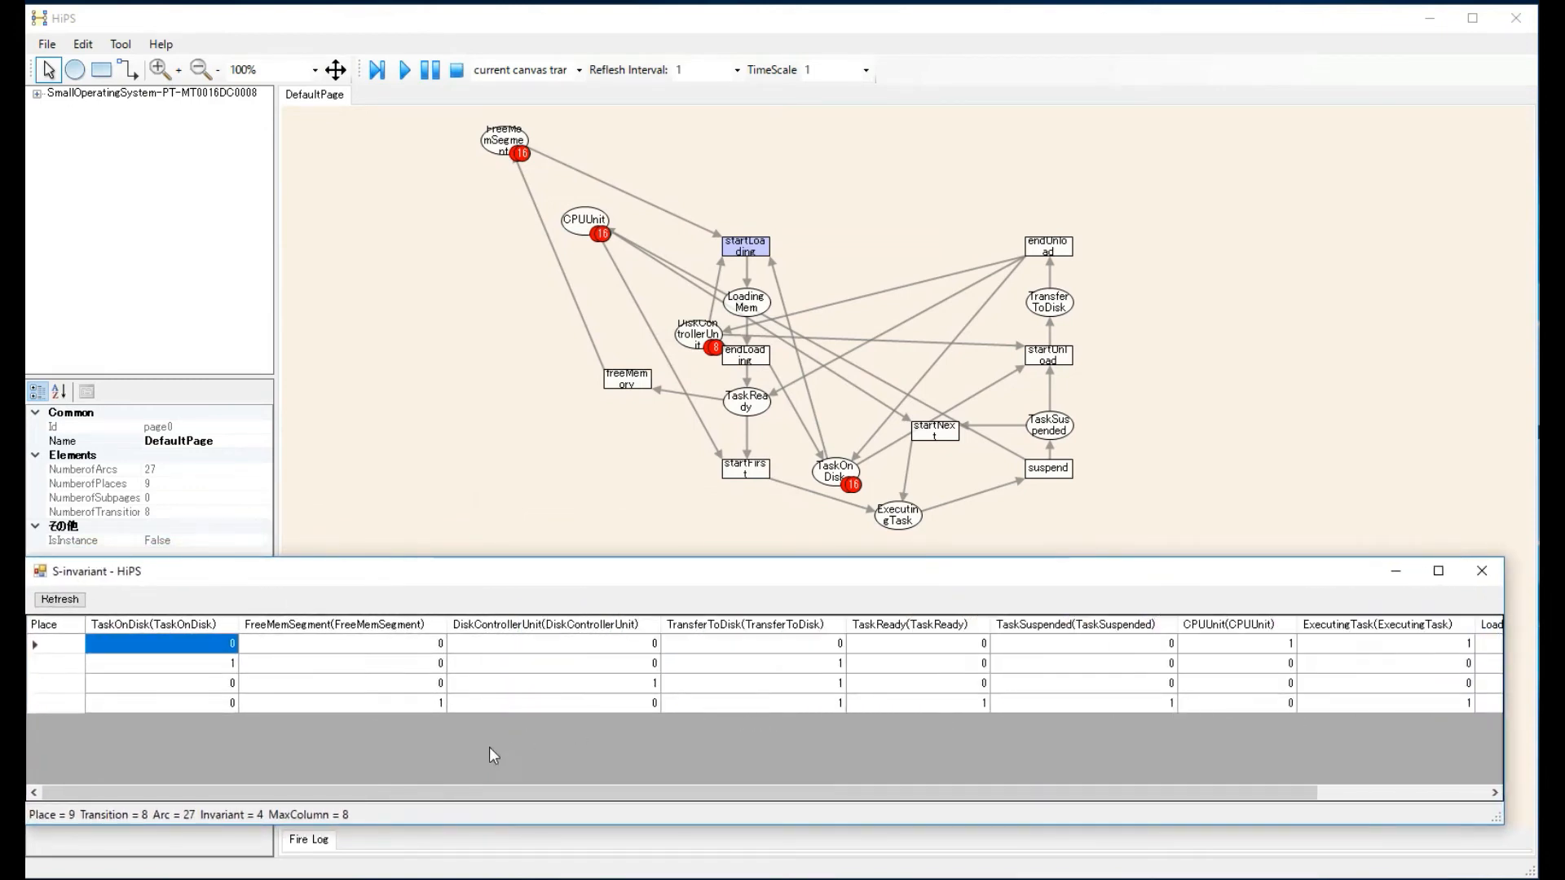
{"action": "left_click_drag", "start_coordinate": [393, 794], "coordinate": [633, 810]}
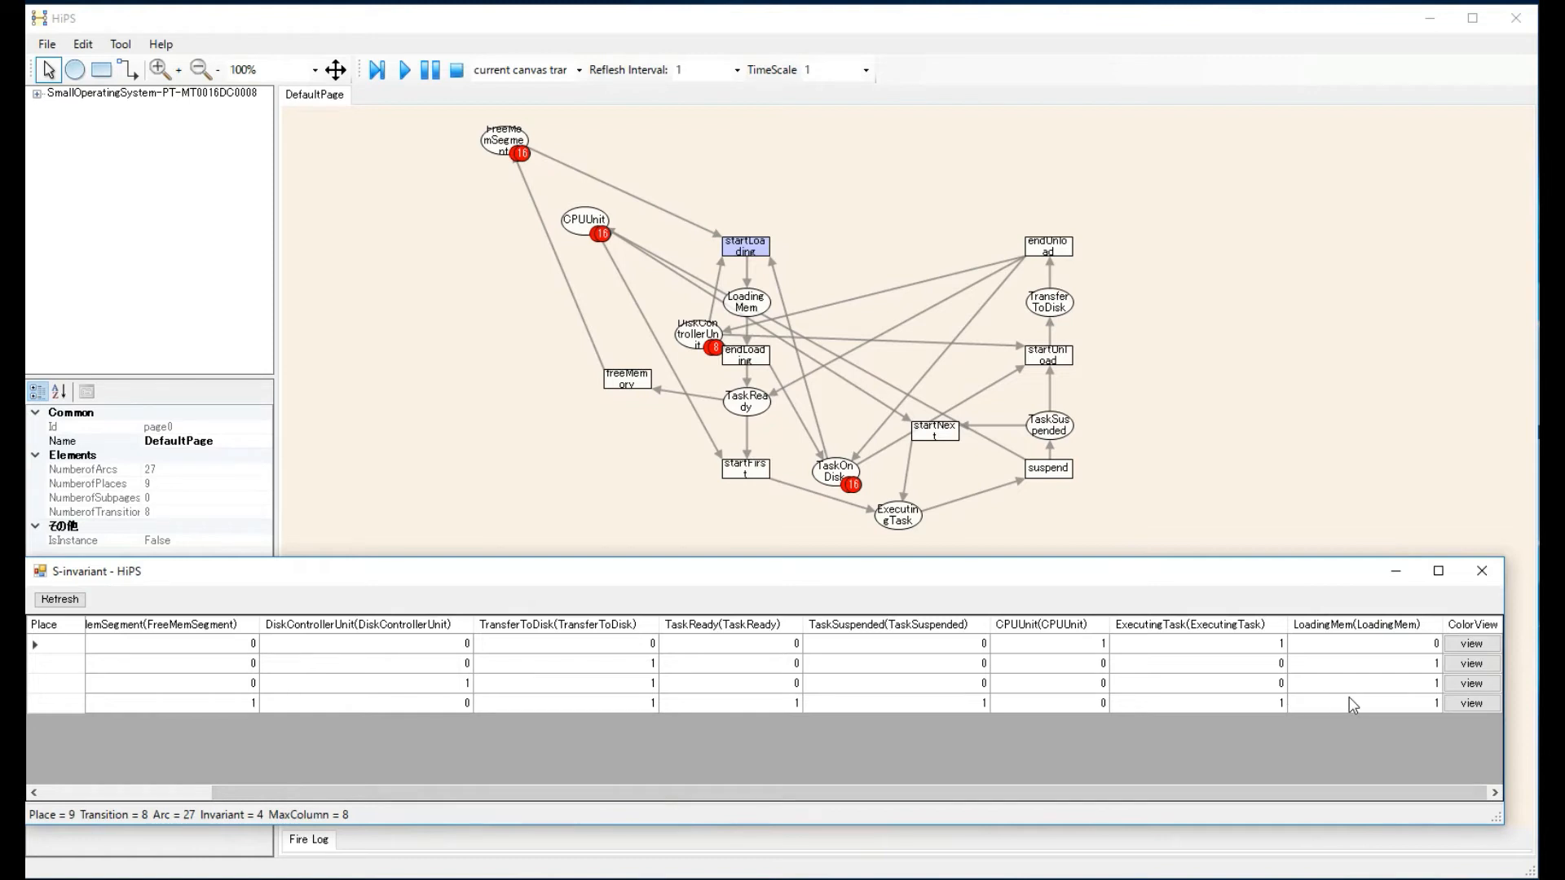
Step: Highlight each of the four S-invariants on the net in turn with ColorView, and close the S-invariant results
{"action": "left_click", "coordinate": [1473, 644]}
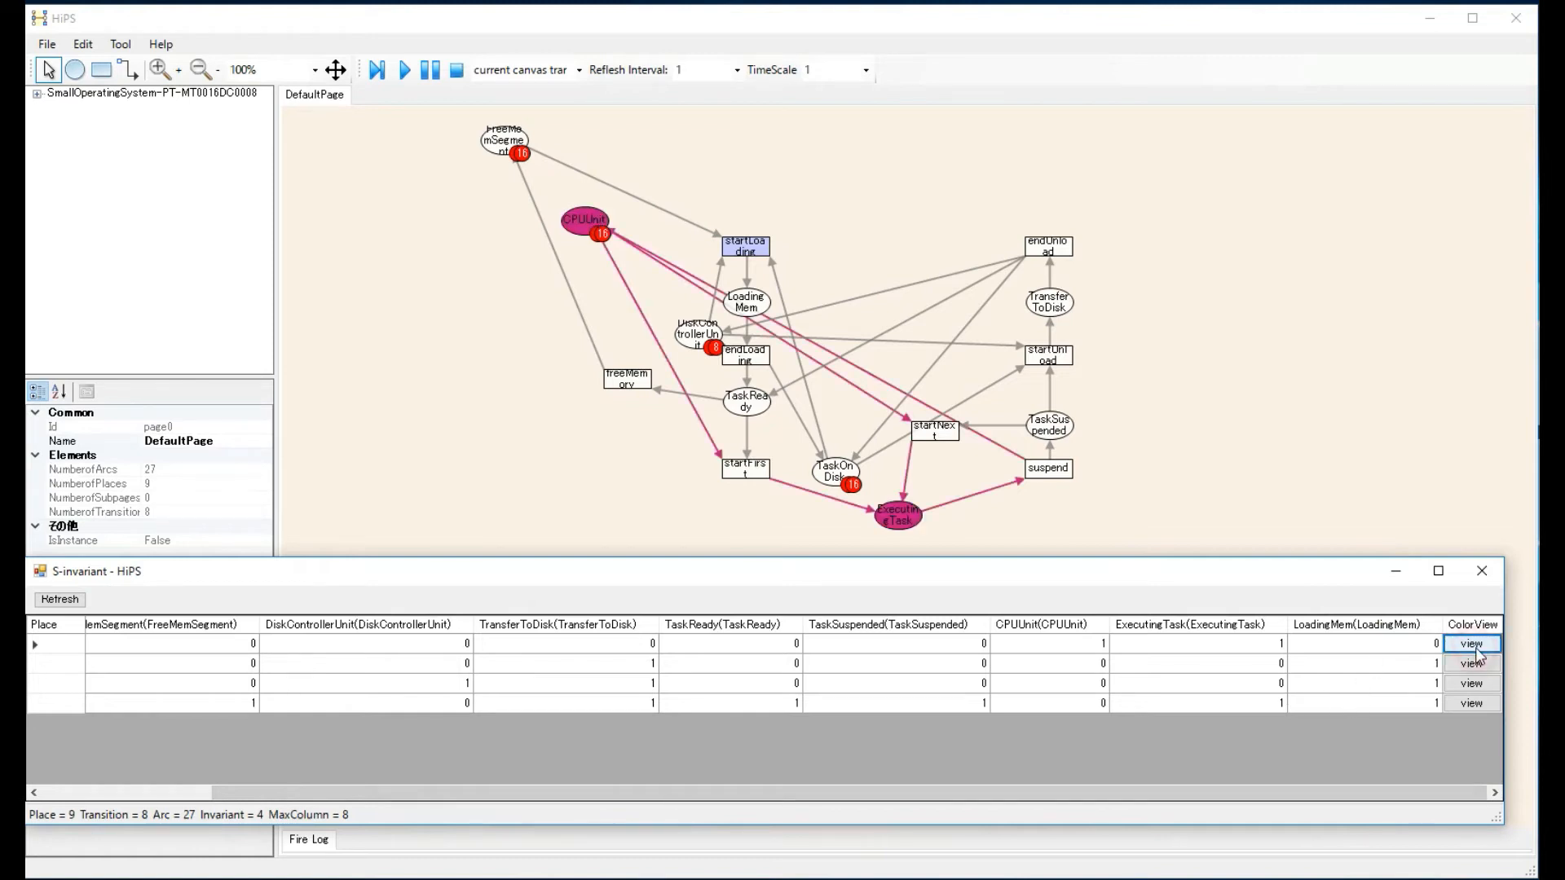
{"action": "left_click", "coordinate": [1472, 664]}
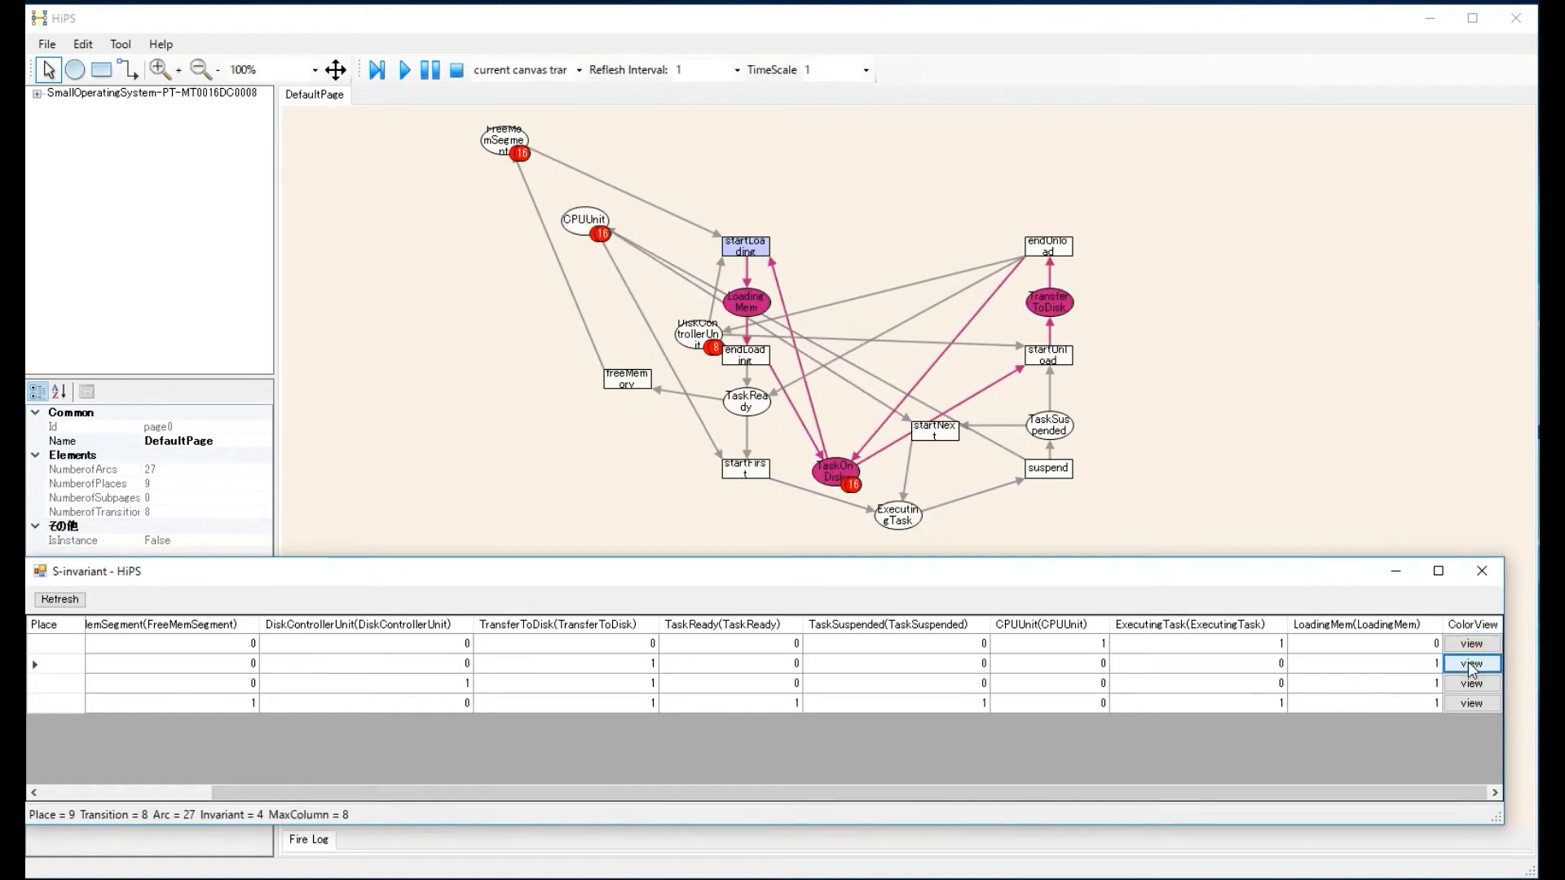
{"action": "left_click", "coordinate": [1472, 683]}
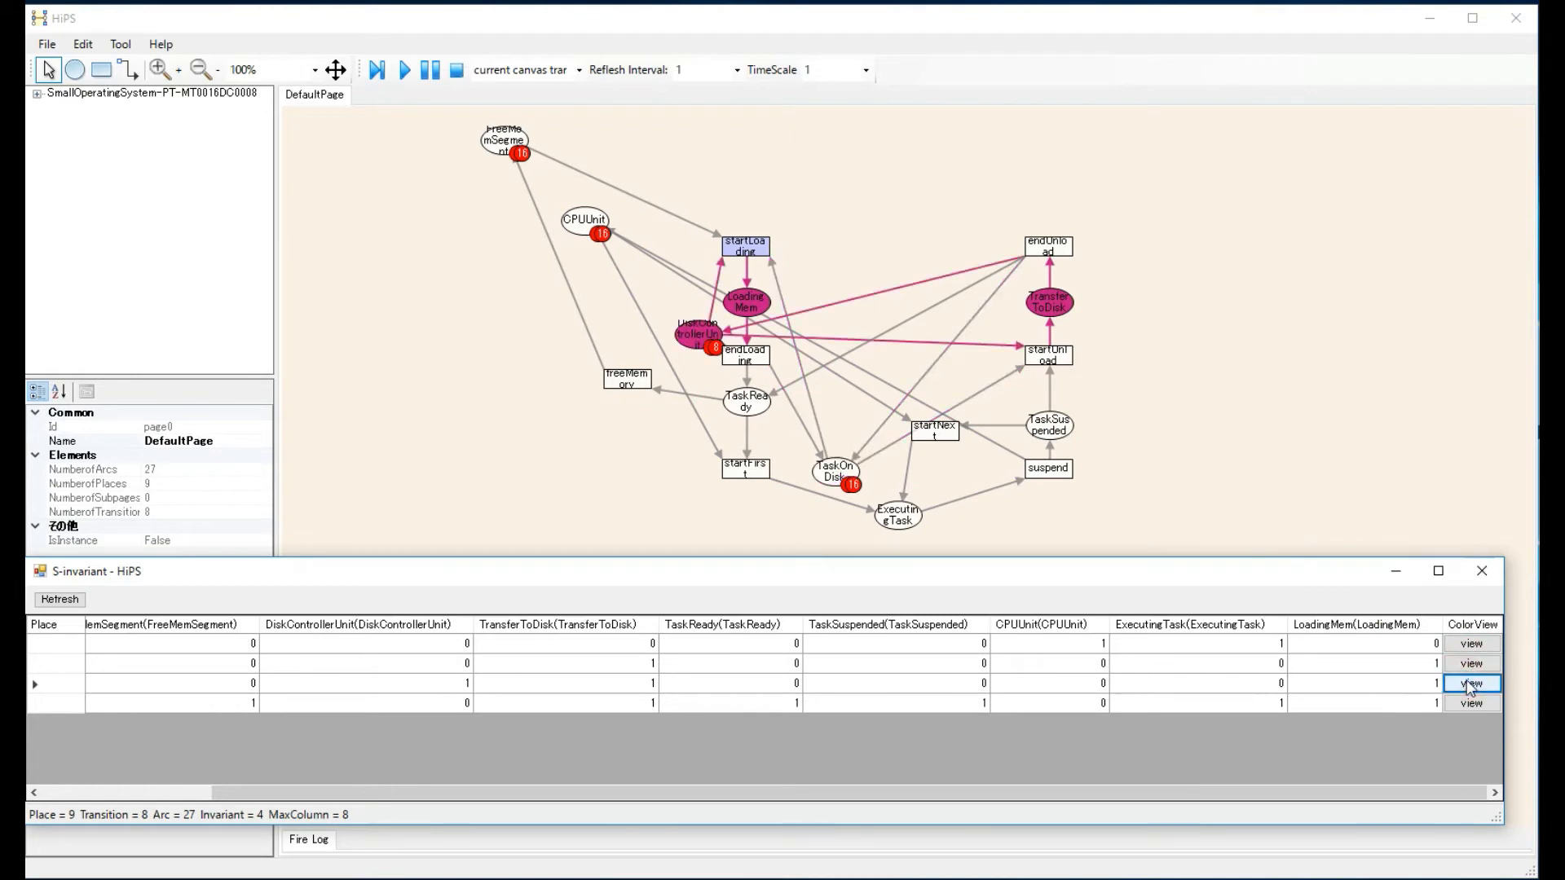
{"action": "left_click", "coordinate": [1471, 703]}
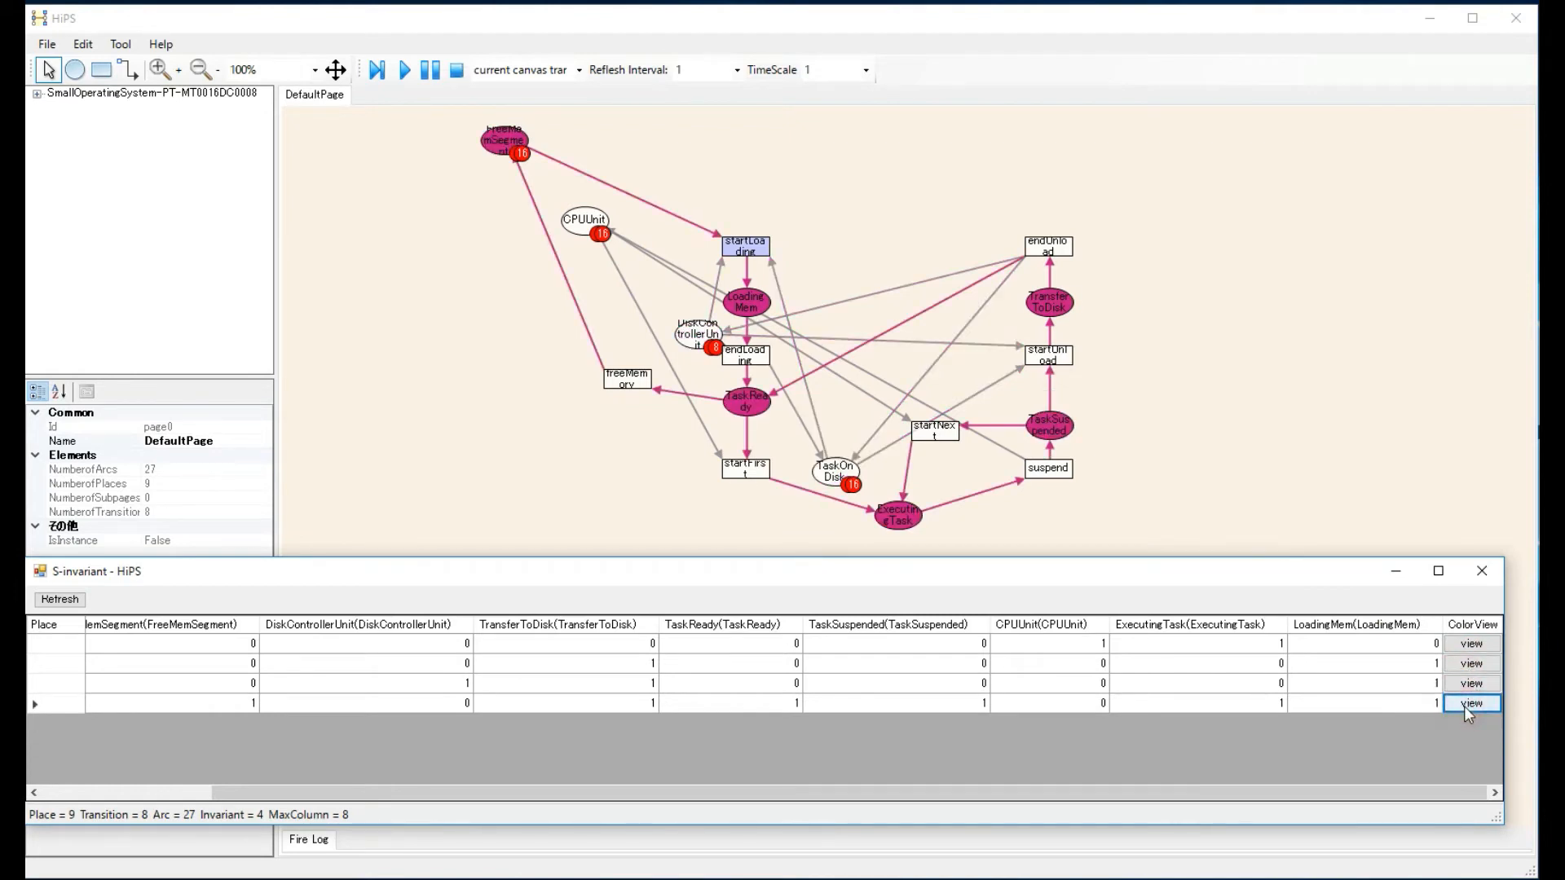
{"action": "left_click", "coordinate": [1482, 561]}
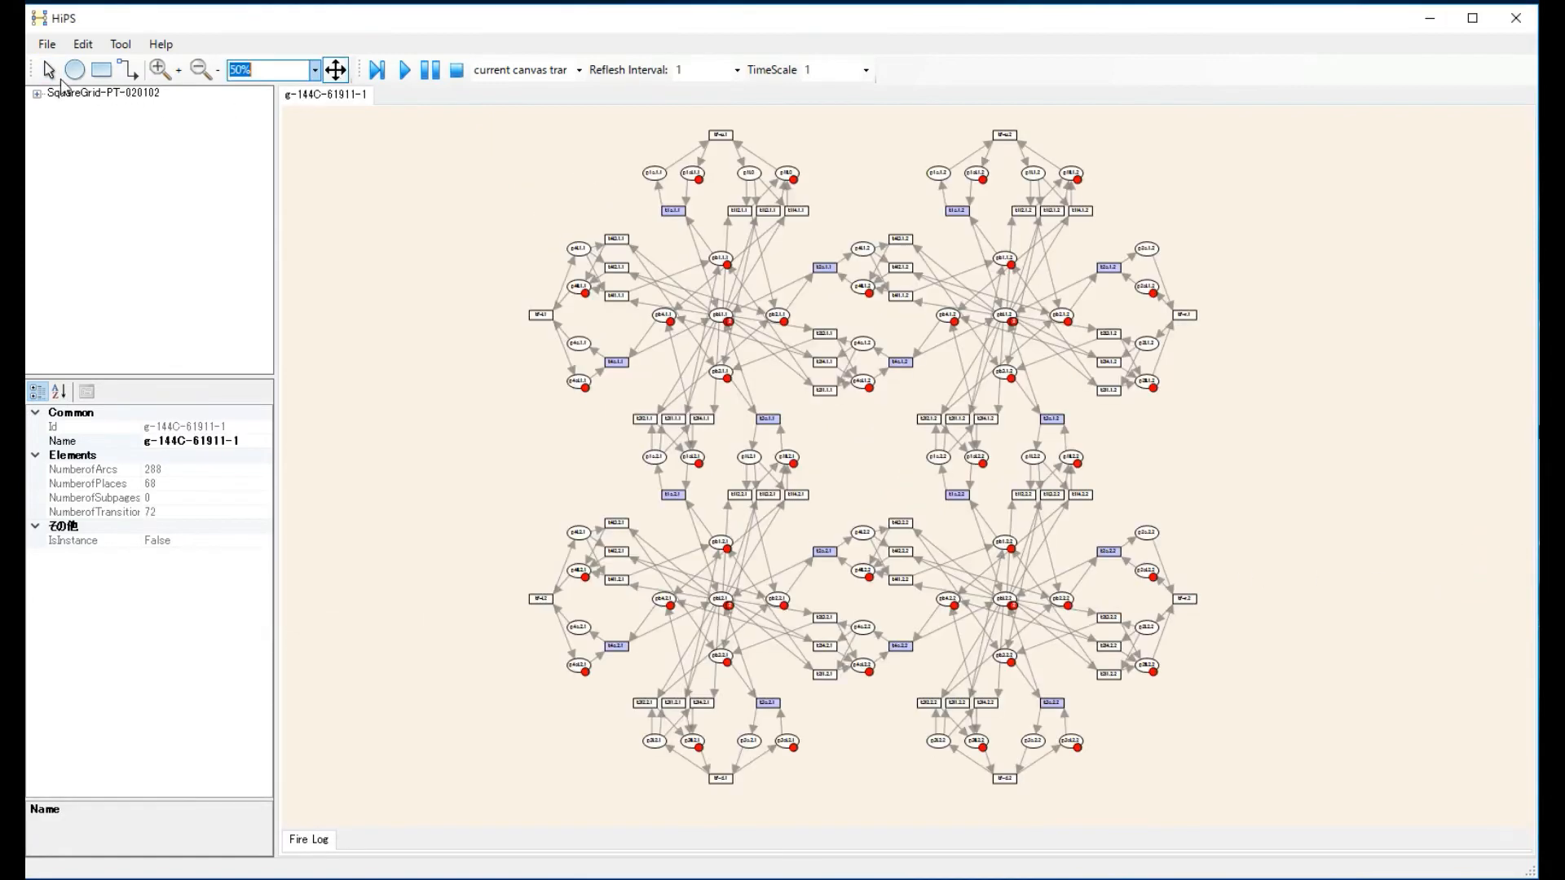
Step: Run StructurallyAnalyzer on the SquareGrid net with the Structurally Bounded, Conservative and Repetitive checks on
{"action": "left_click", "coordinate": [48, 70]}
{"action": "left_click", "coordinate": [121, 44]}
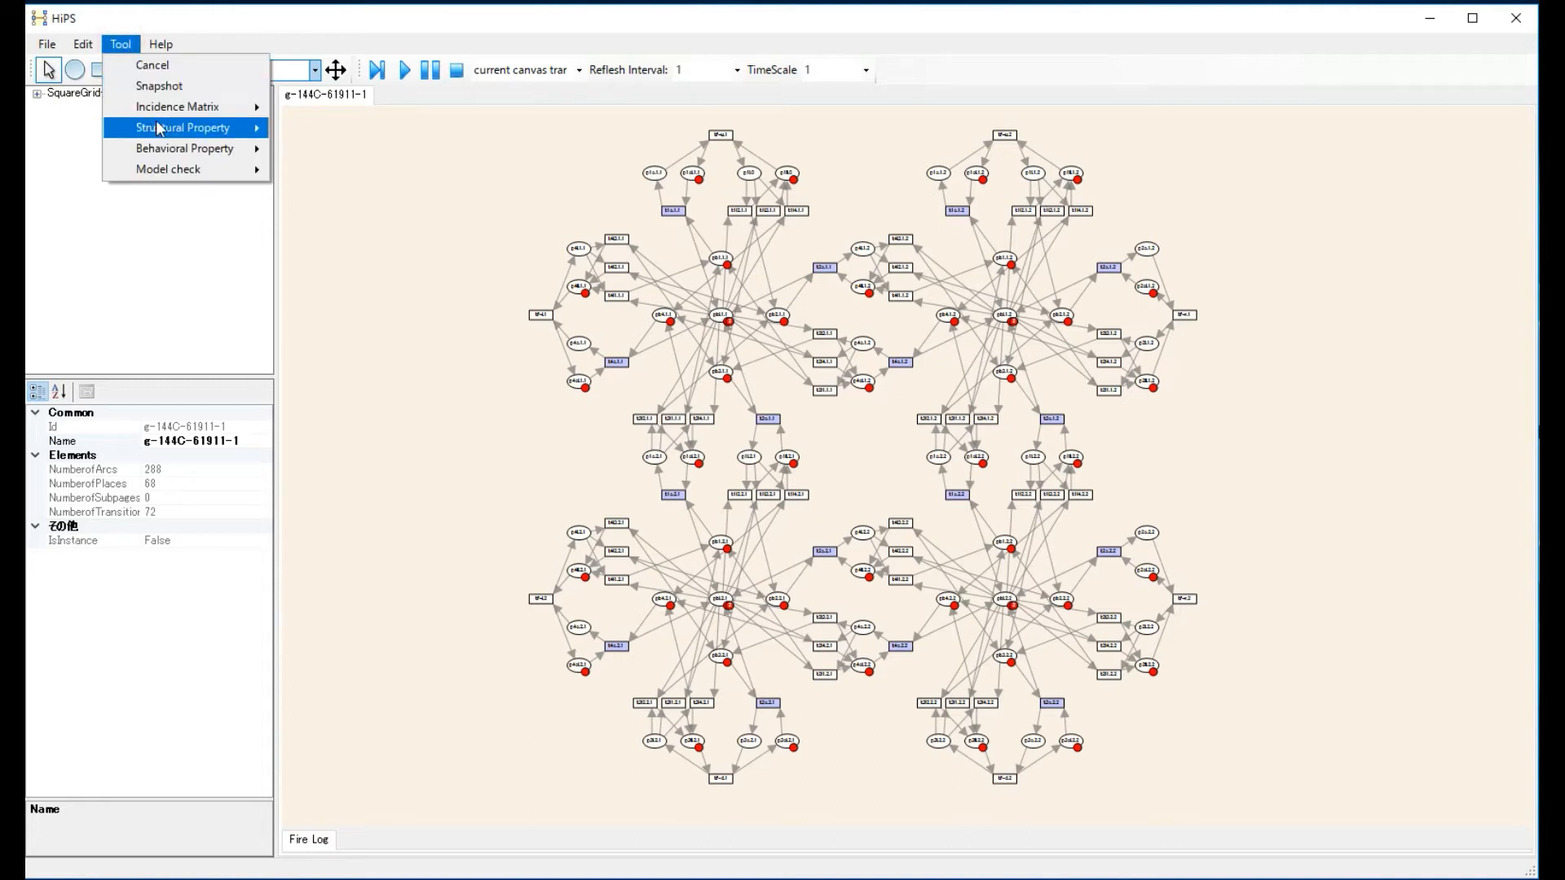
{"action": "mouse_move", "coordinate": [158, 125]}
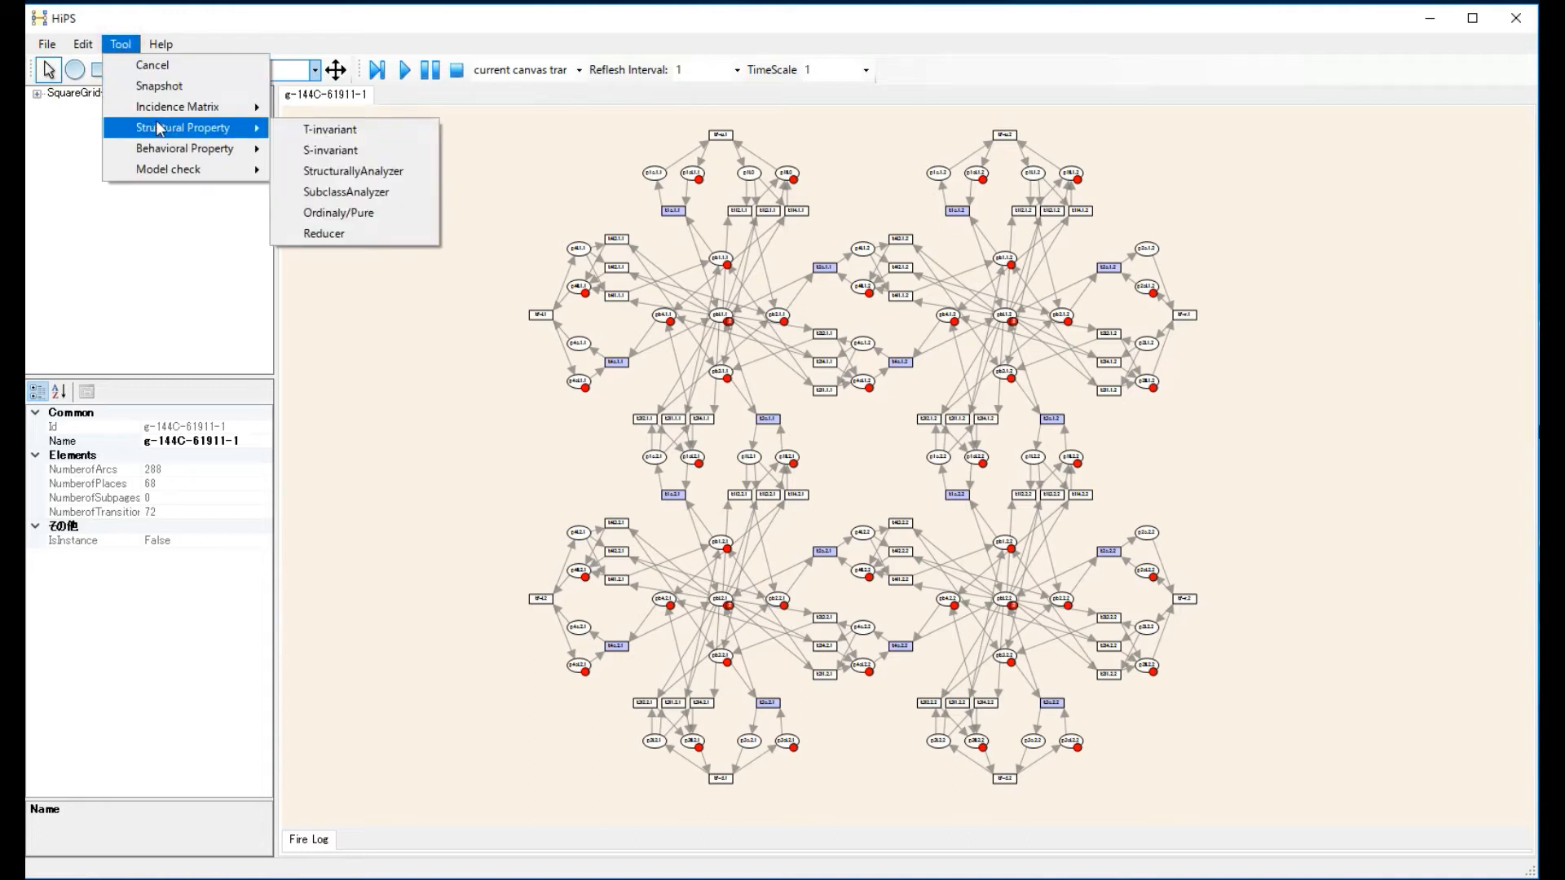
{"action": "left_click", "coordinate": [375, 167]}
{"action": "left_click_drag", "start_coordinate": [379, 54], "coordinate": [380, 262]}
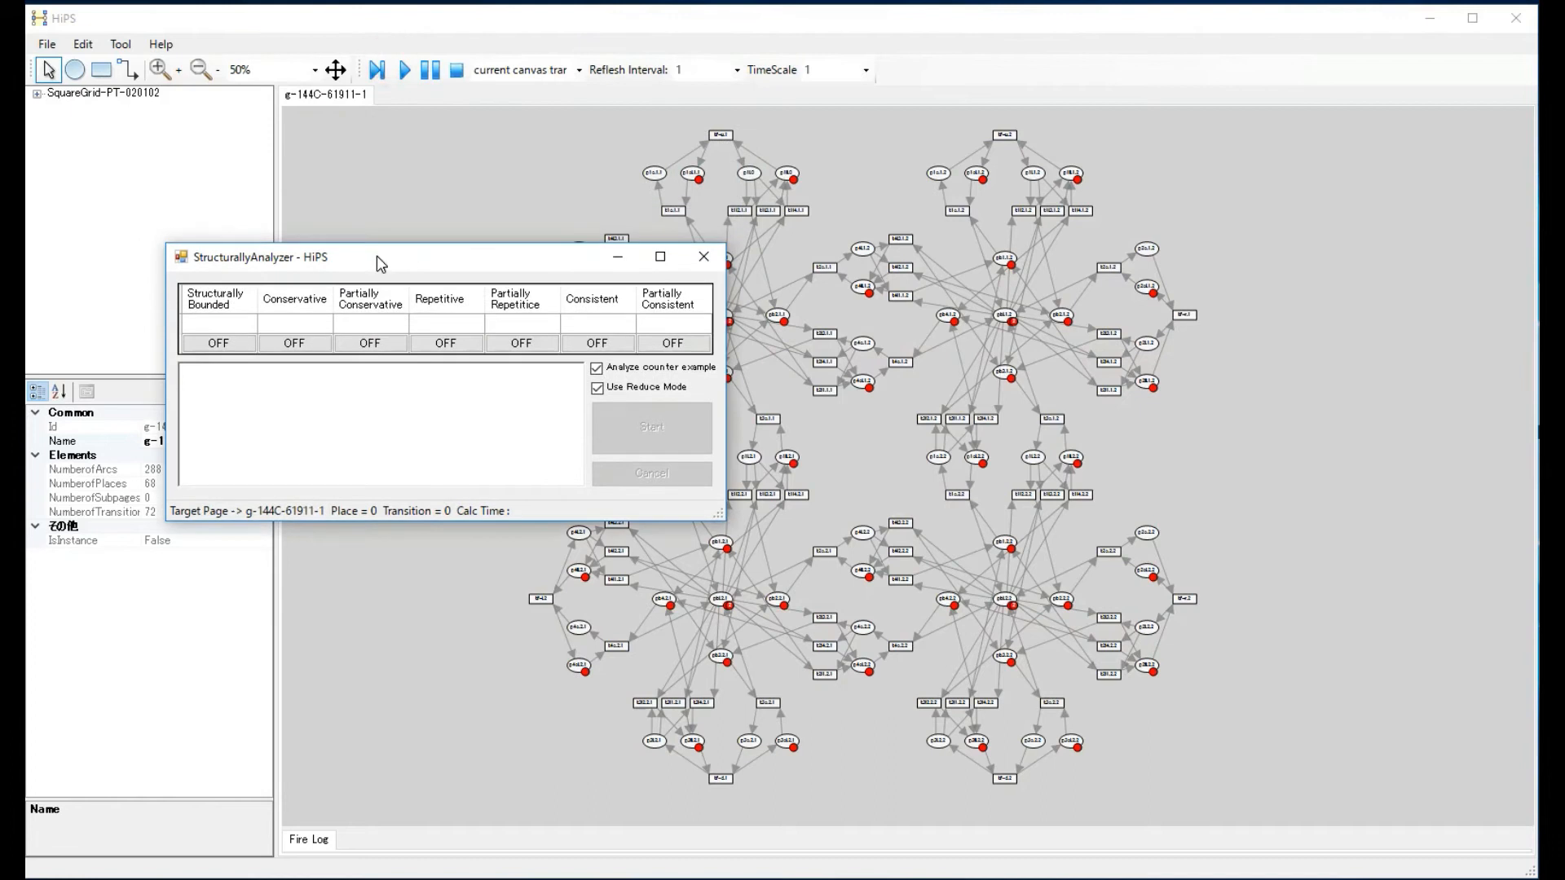
{"action": "left_click", "coordinate": [219, 343]}
{"action": "left_click", "coordinate": [294, 342]}
{"action": "left_click", "coordinate": [446, 342]}
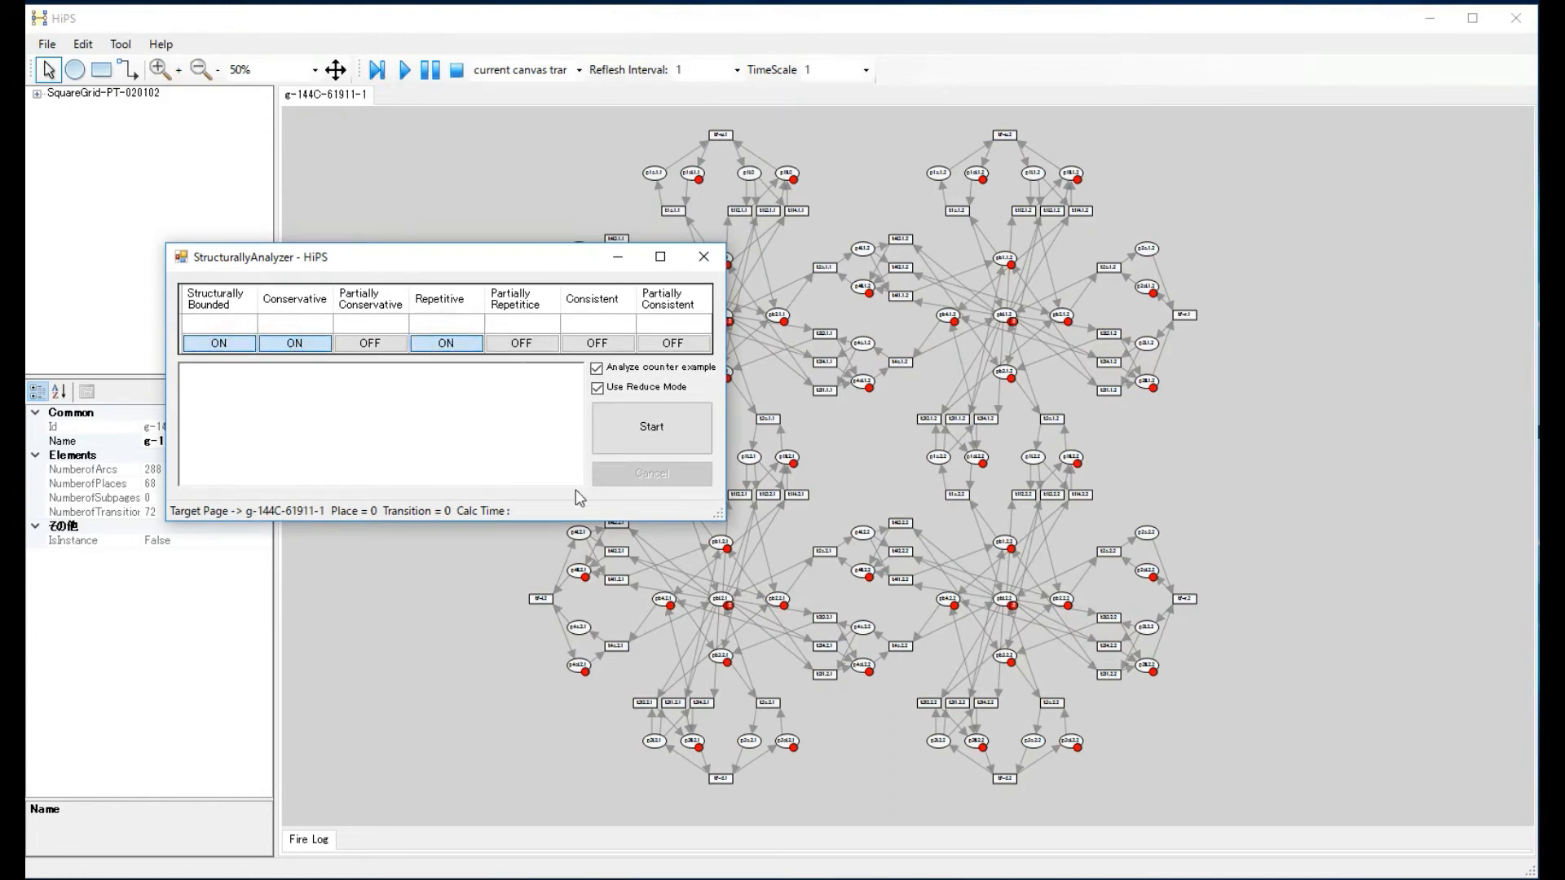
{"action": "left_click", "coordinate": [701, 443]}
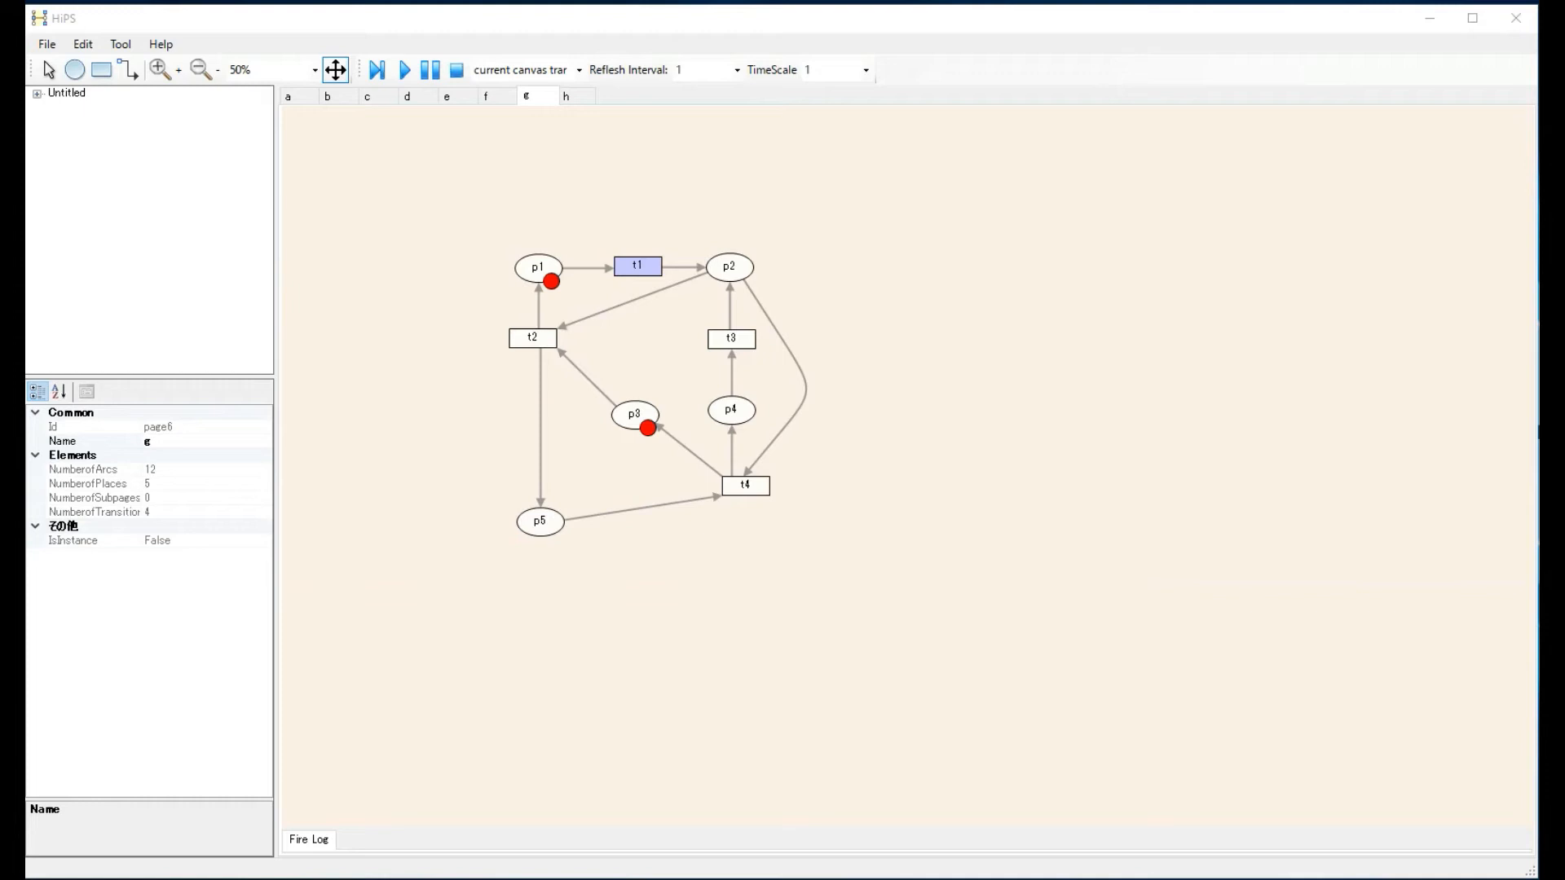
Step: Run the automatic Reachability/Coverability analysis on page g and continue to the reachability analysis
{"action": "left_click", "coordinate": [133, 49]}
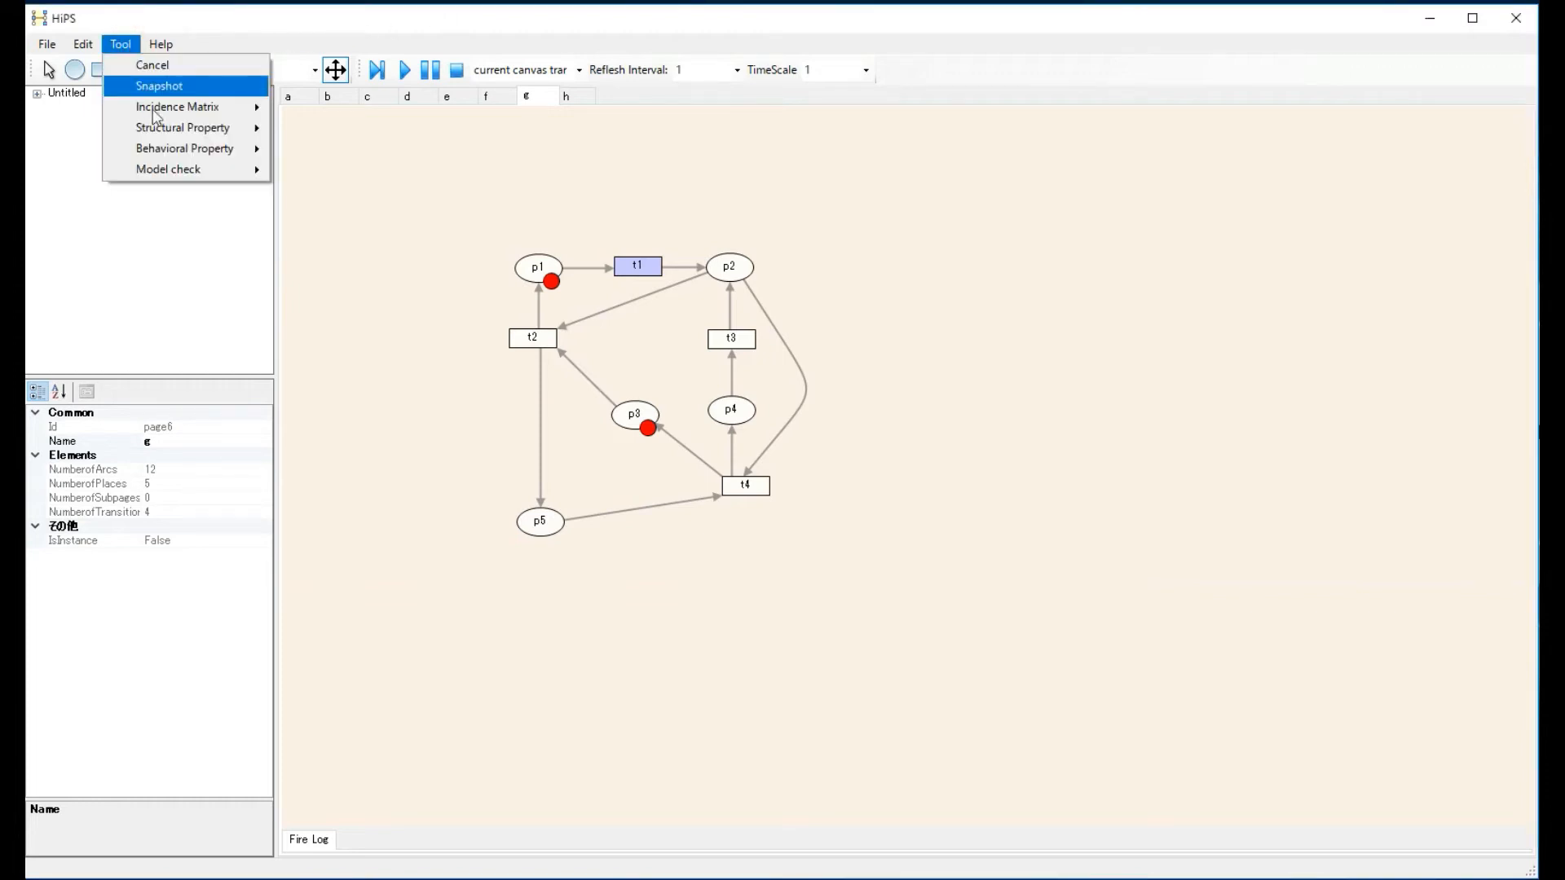
{"action": "mouse_move", "coordinate": [172, 152]}
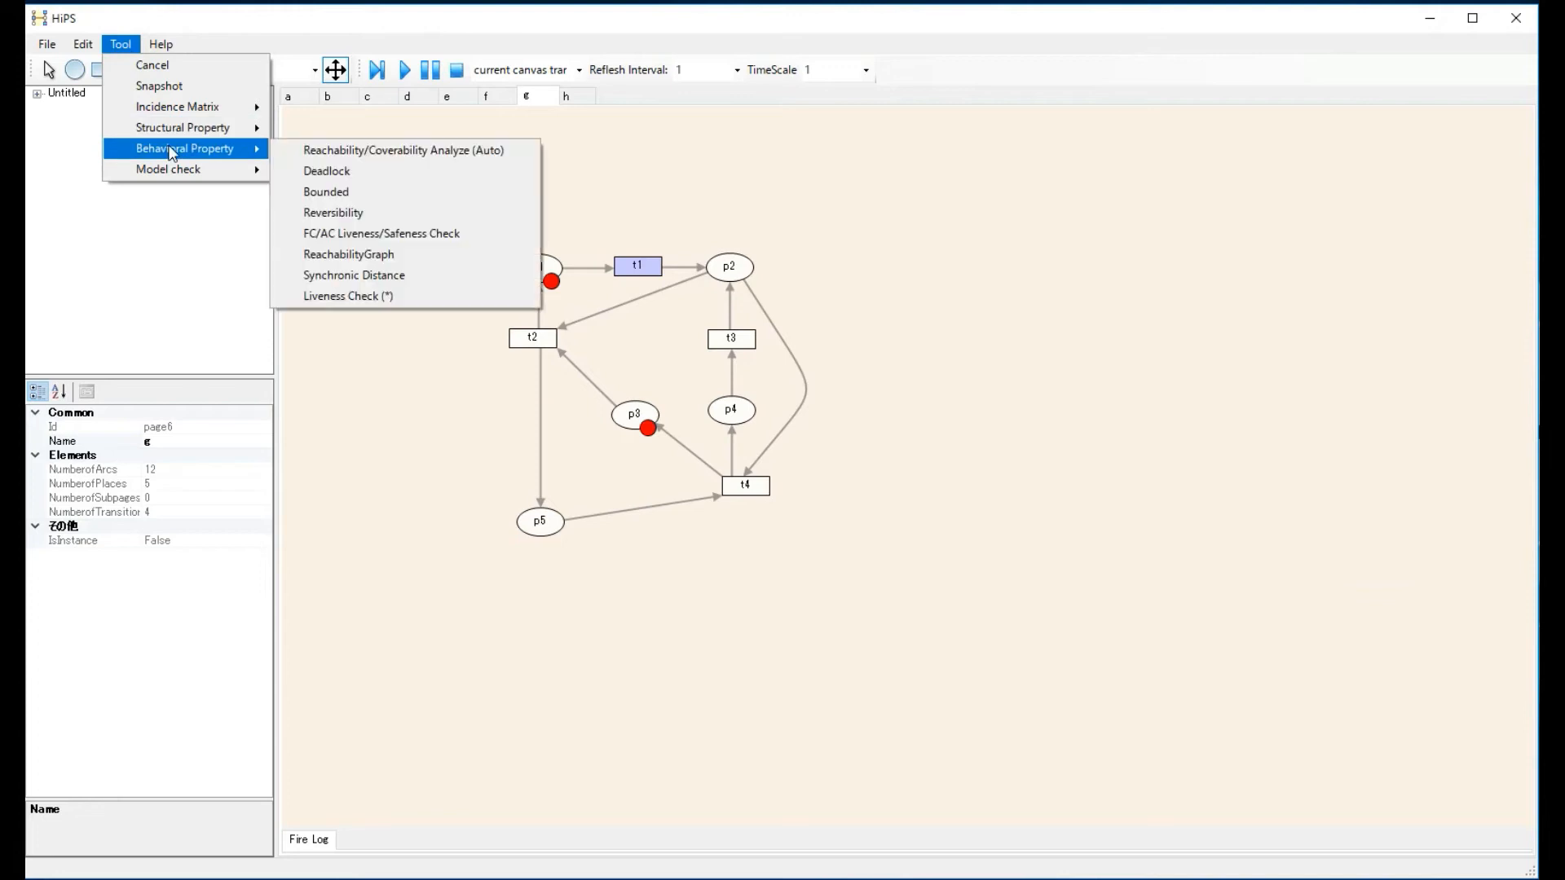
{"action": "left_click", "coordinate": [314, 150]}
{"action": "left_click_drag", "start_coordinate": [298, 8], "coordinate": [1002, 172]}
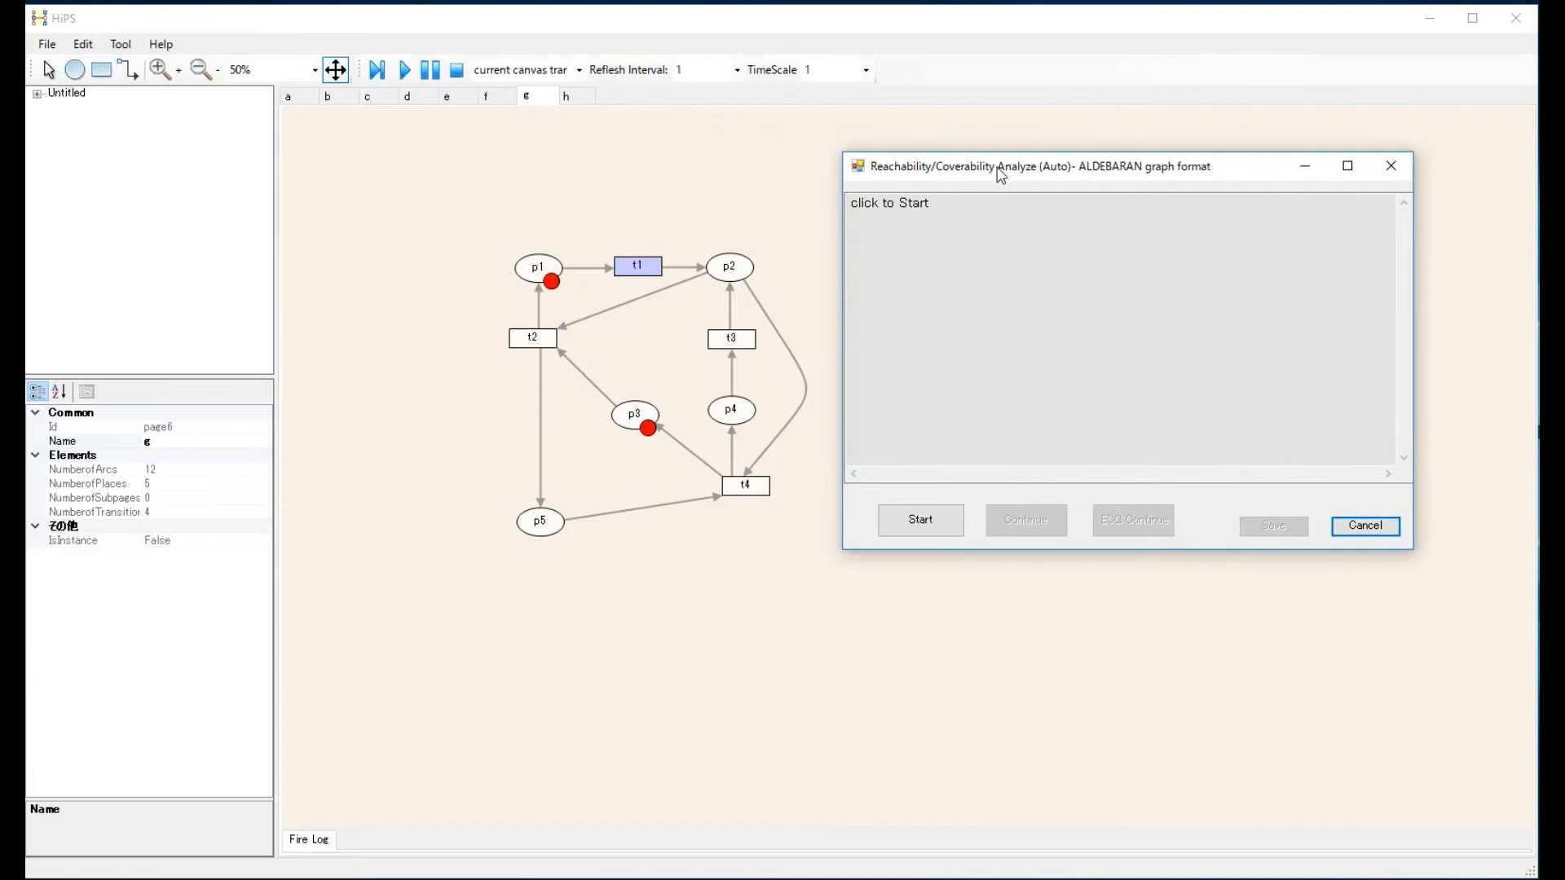
{"action": "left_click", "coordinate": [932, 525]}
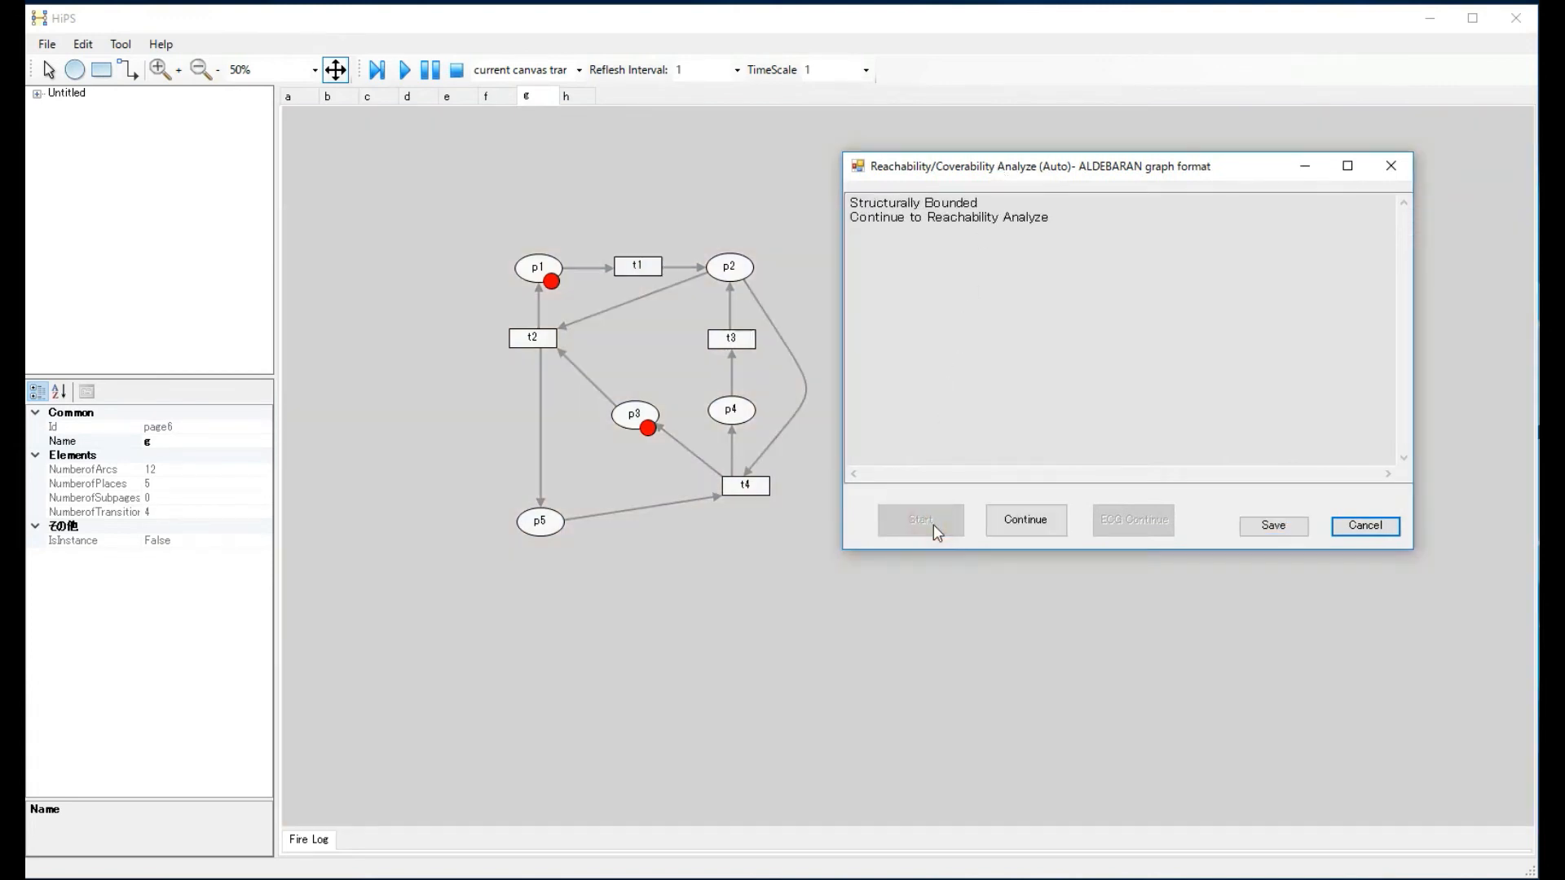
{"action": "left_click", "coordinate": [1019, 521]}
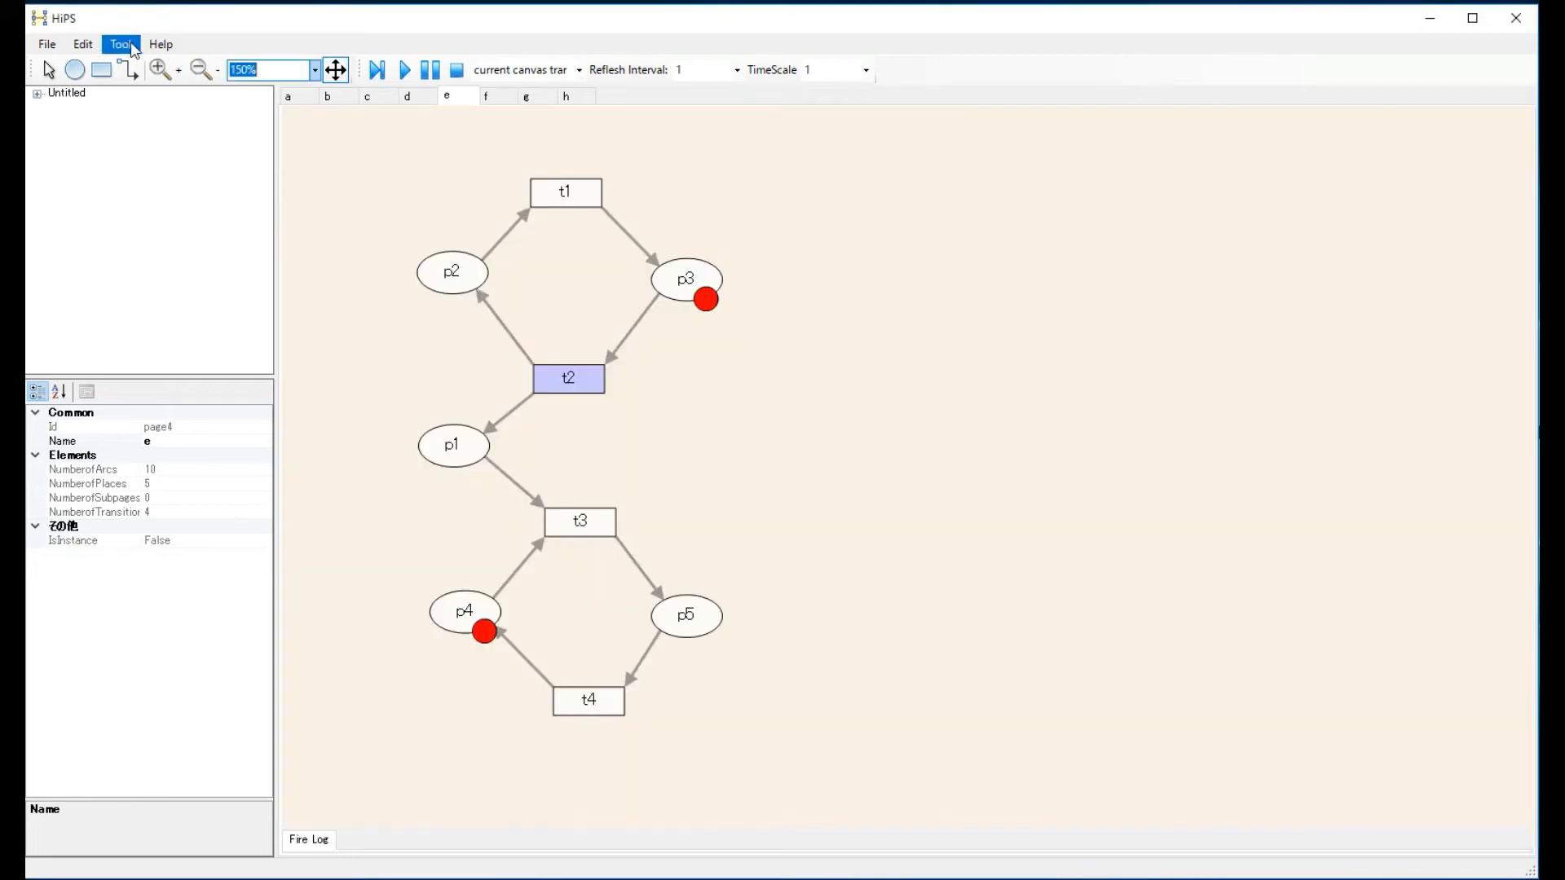
Step: Run the automatic Reachability/Coverability analysis on page e, continue to the standard coverability analysis, and close the results
{"action": "left_click", "coordinate": [120, 44]}
{"action": "mouse_move", "coordinate": [173, 155]}
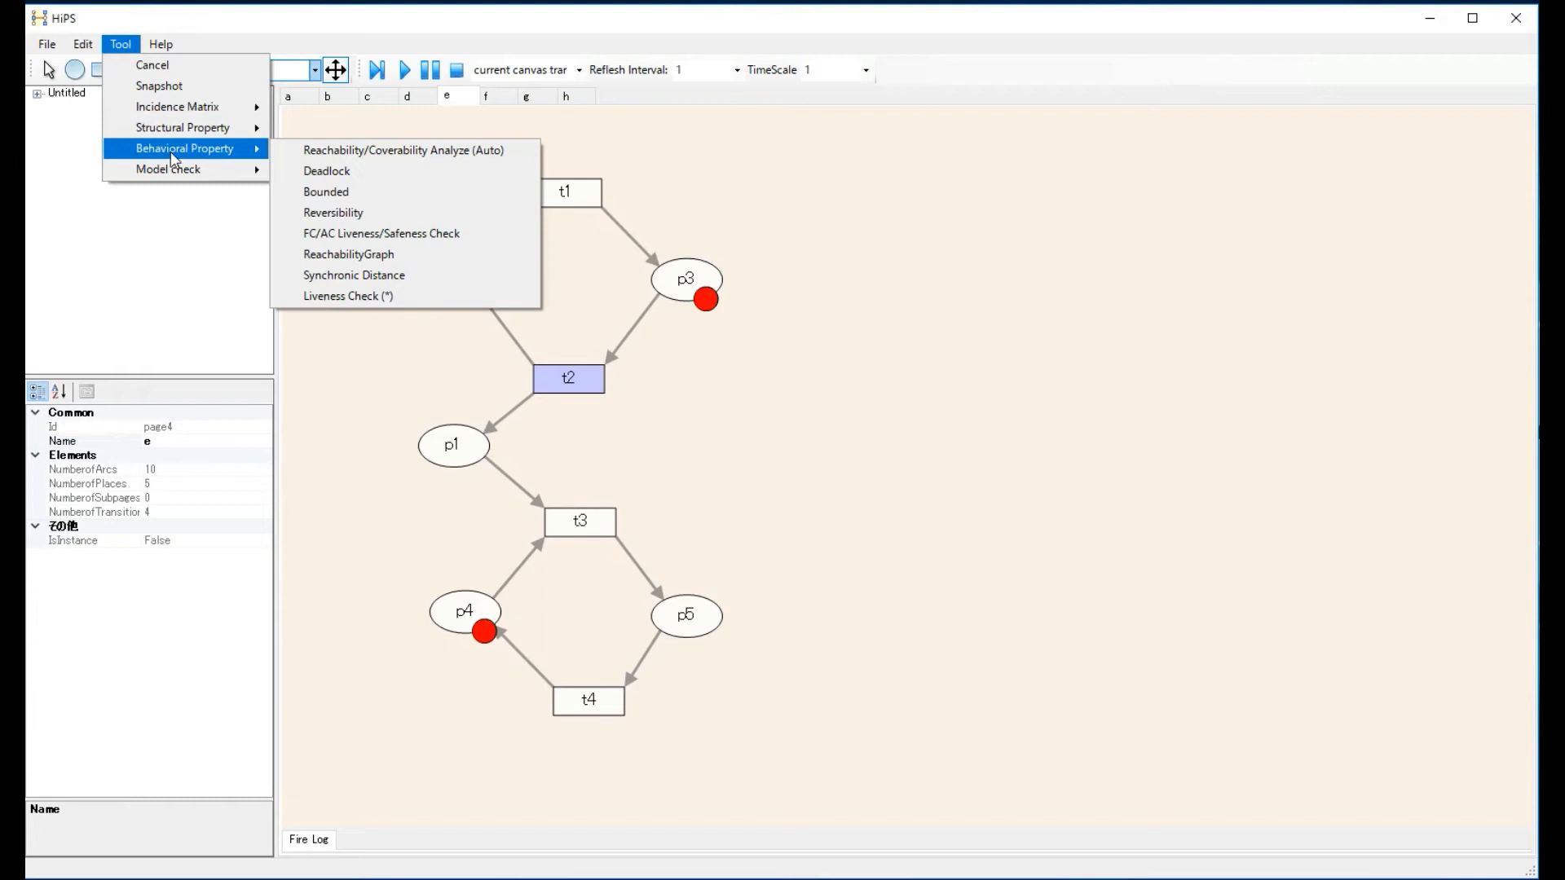
{"action": "left_click", "coordinate": [332, 152]}
{"action": "left_click_drag", "start_coordinate": [334, 64], "coordinate": [936, 237]}
{"action": "left_click", "coordinate": [877, 584]}
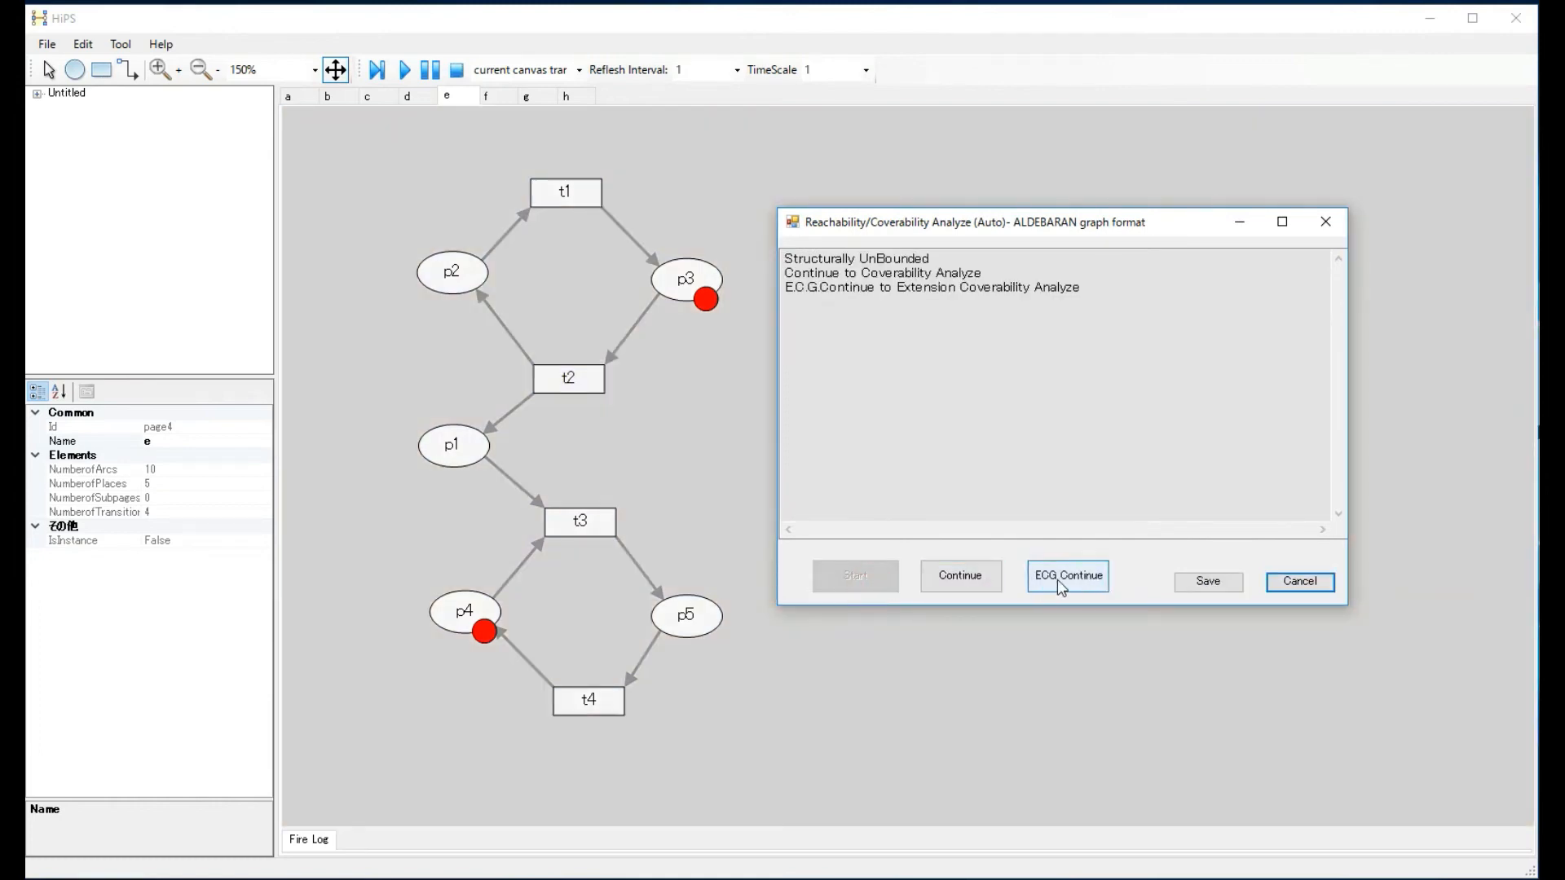
{"action": "left_click", "coordinate": [963, 583]}
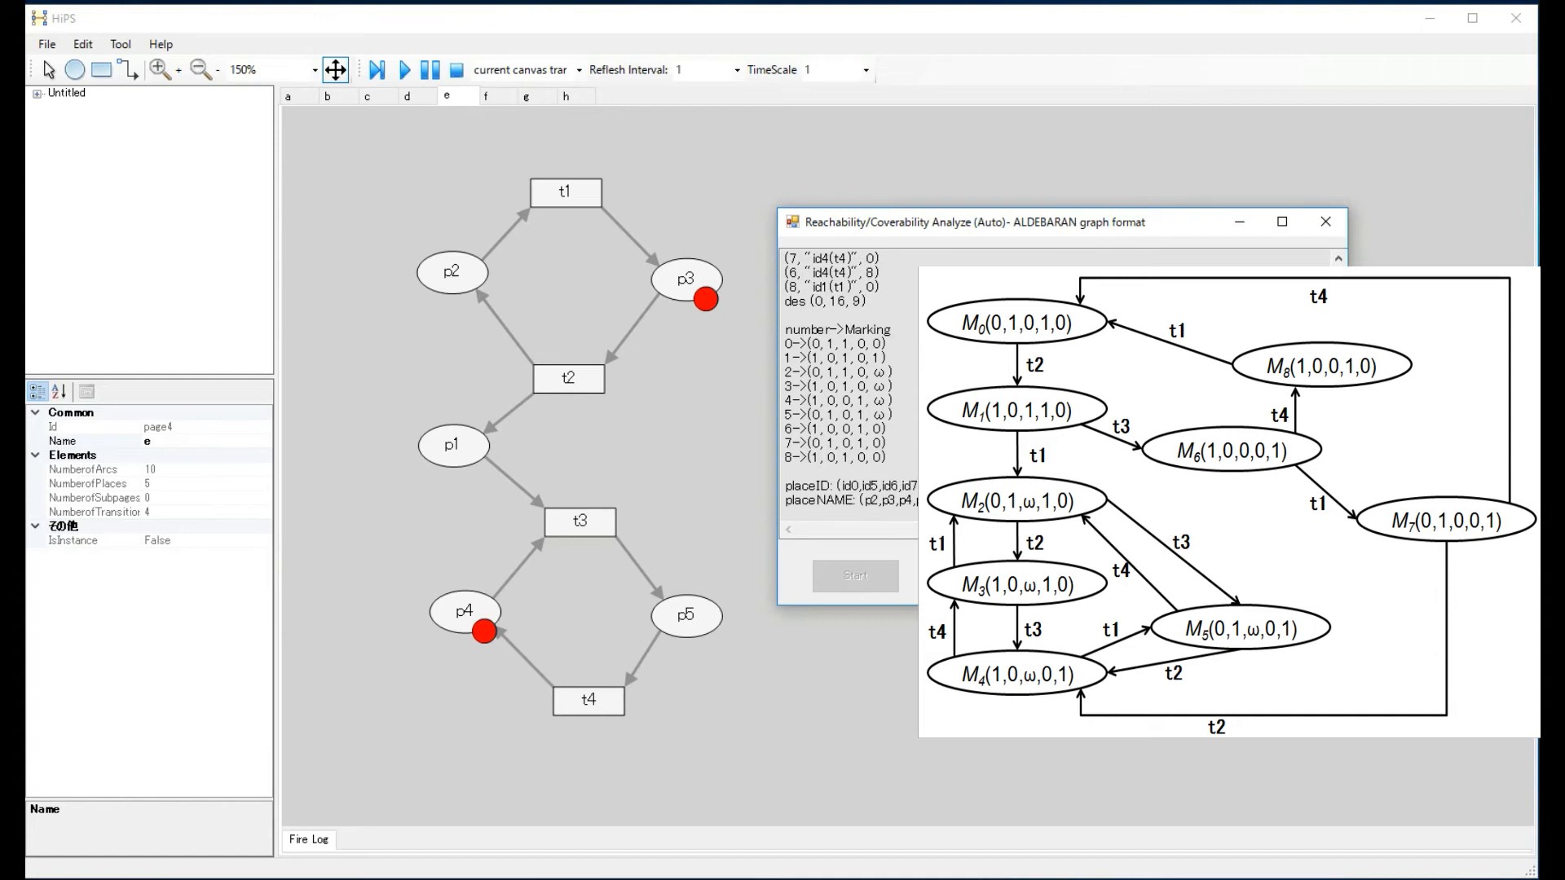
{"action": "left_click", "coordinate": [1325, 222]}
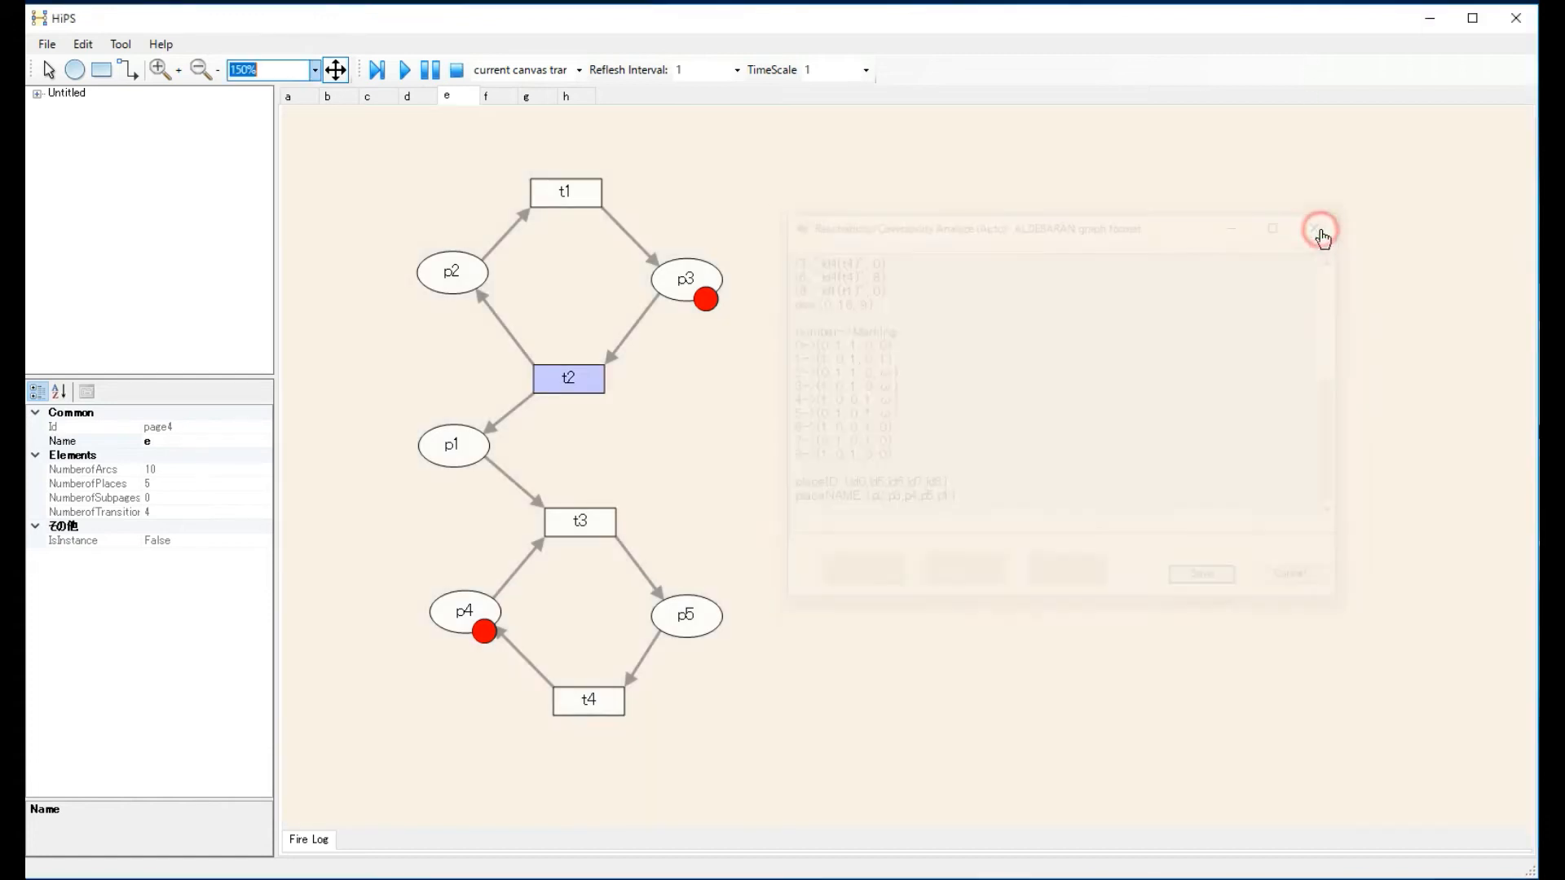
Step: Run the automatic Reachability/Coverability analysis on page e again, continue to the extension coverability (ECG) analysis, and close the results
{"action": "left_click", "coordinate": [124, 43]}
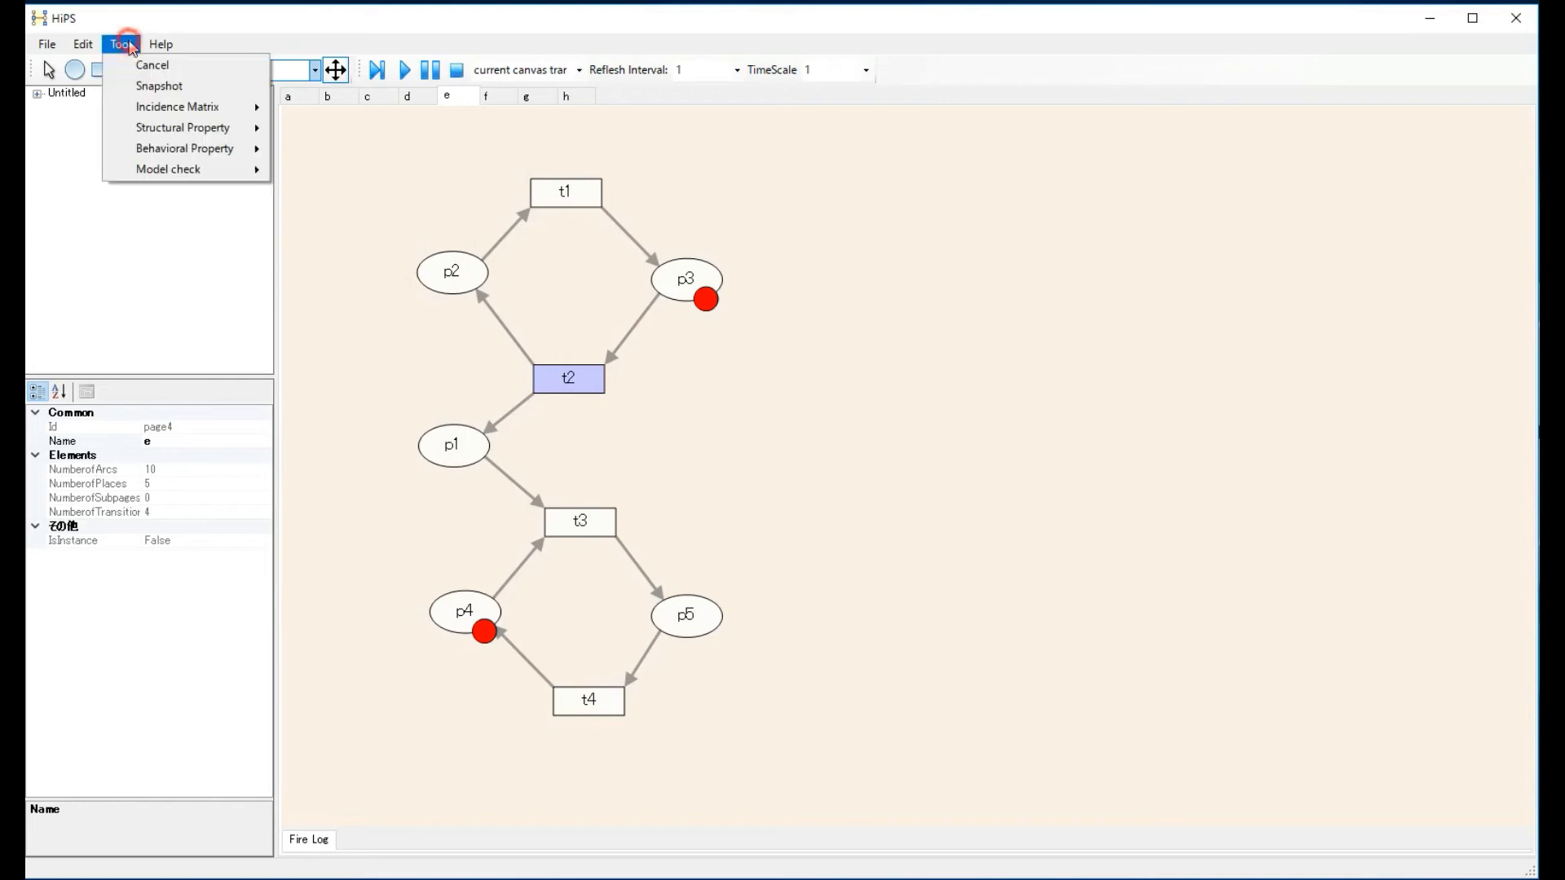
{"action": "mouse_move", "coordinate": [188, 149]}
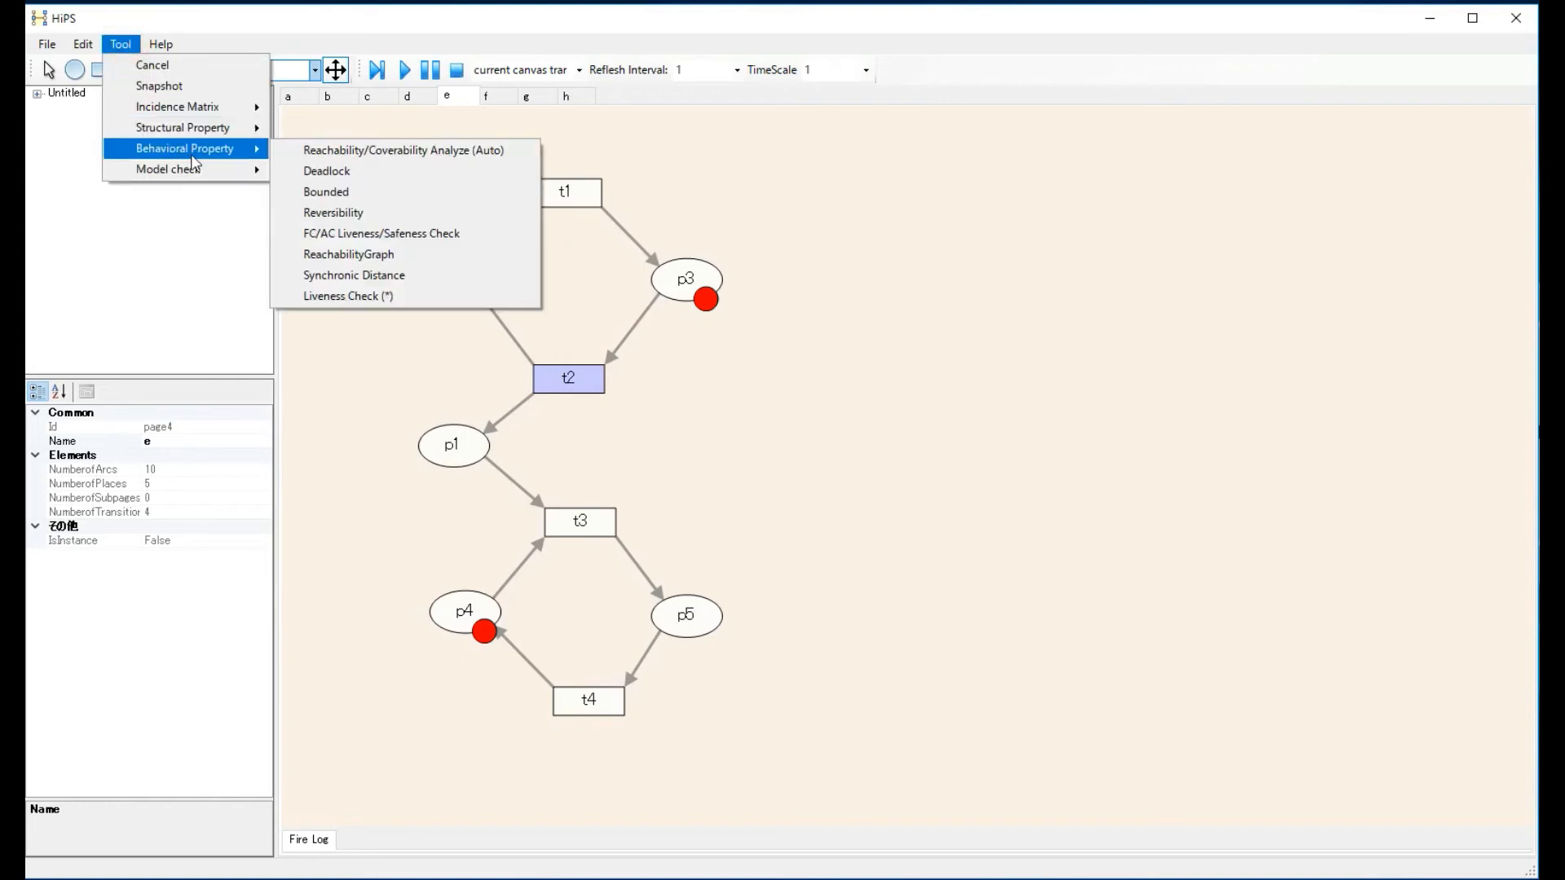
{"action": "left_click", "coordinate": [323, 153]}
{"action": "left_click_drag", "start_coordinate": [437, 87], "coordinate": [1010, 269]}
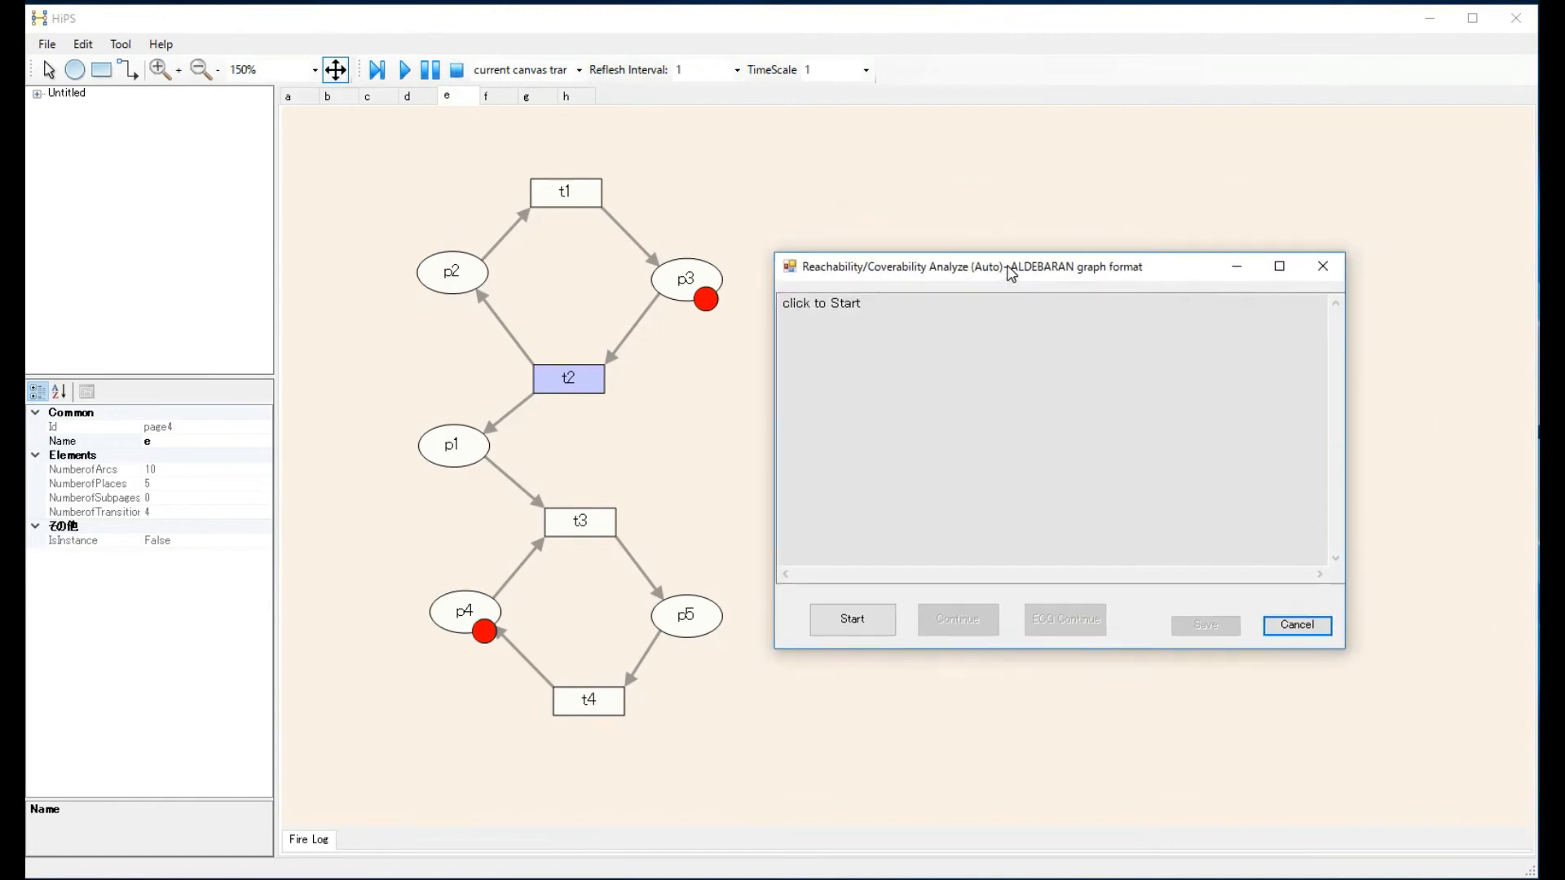
{"action": "left_click", "coordinate": [850, 629]}
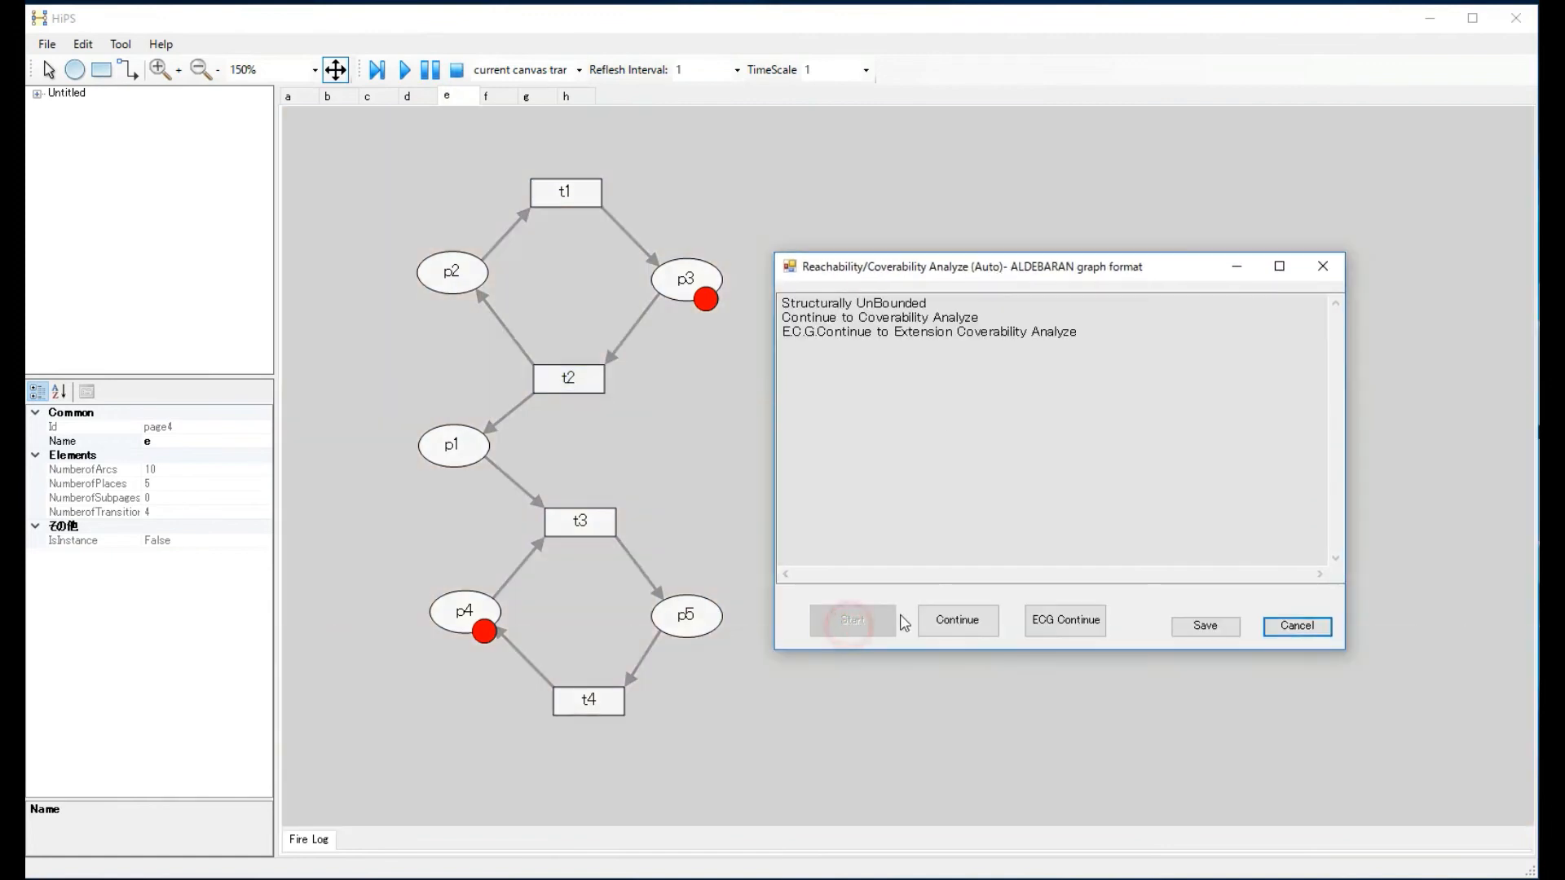
{"action": "left_click", "coordinate": [1071, 623]}
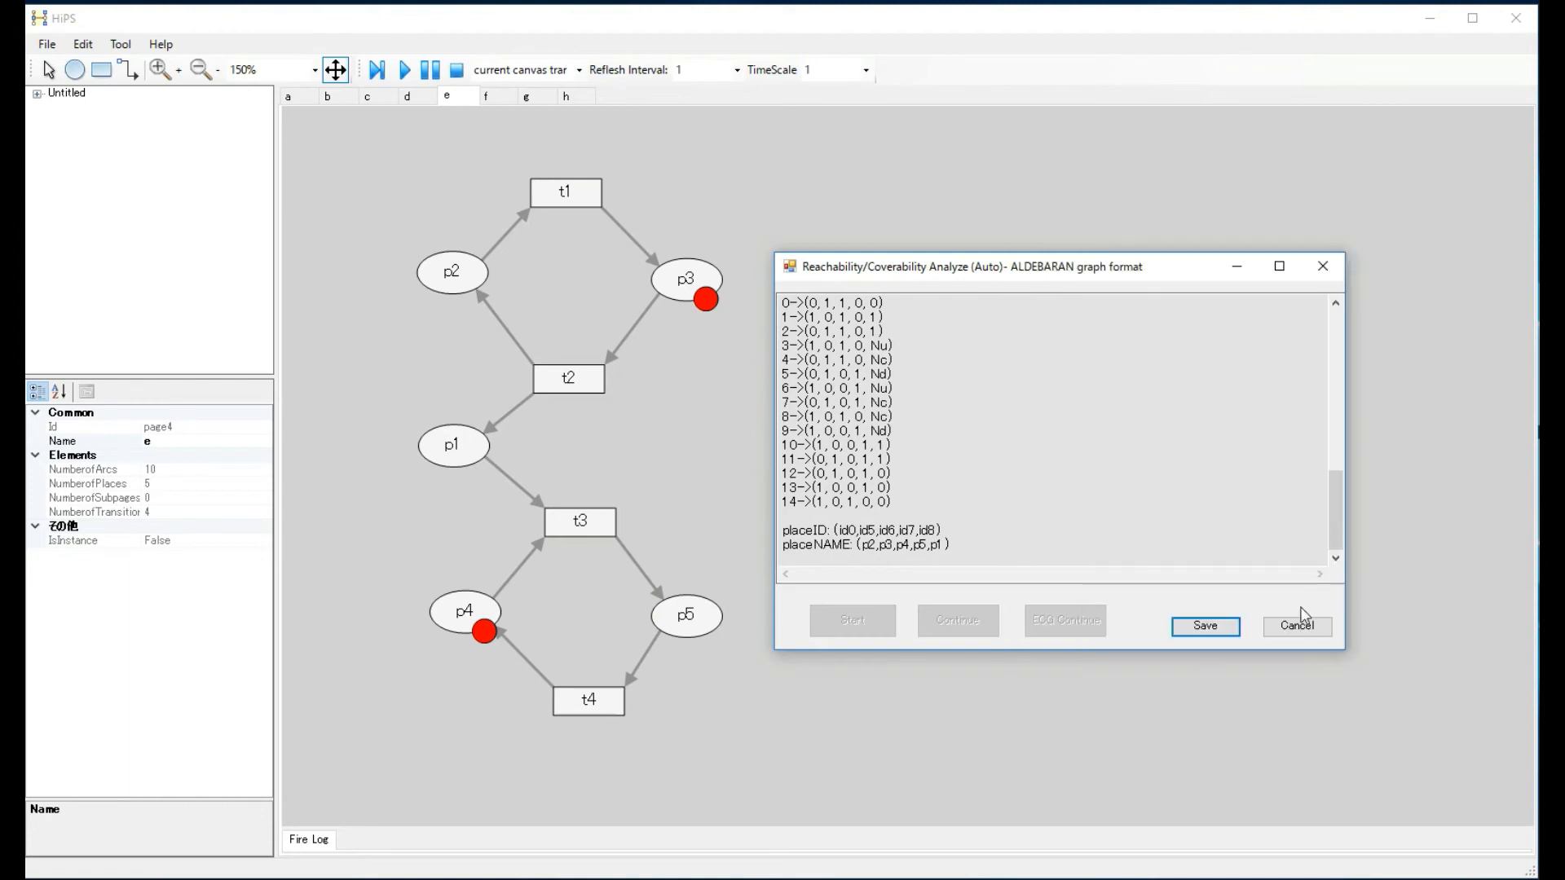
{"action": "left_click", "coordinate": [1340, 265]}
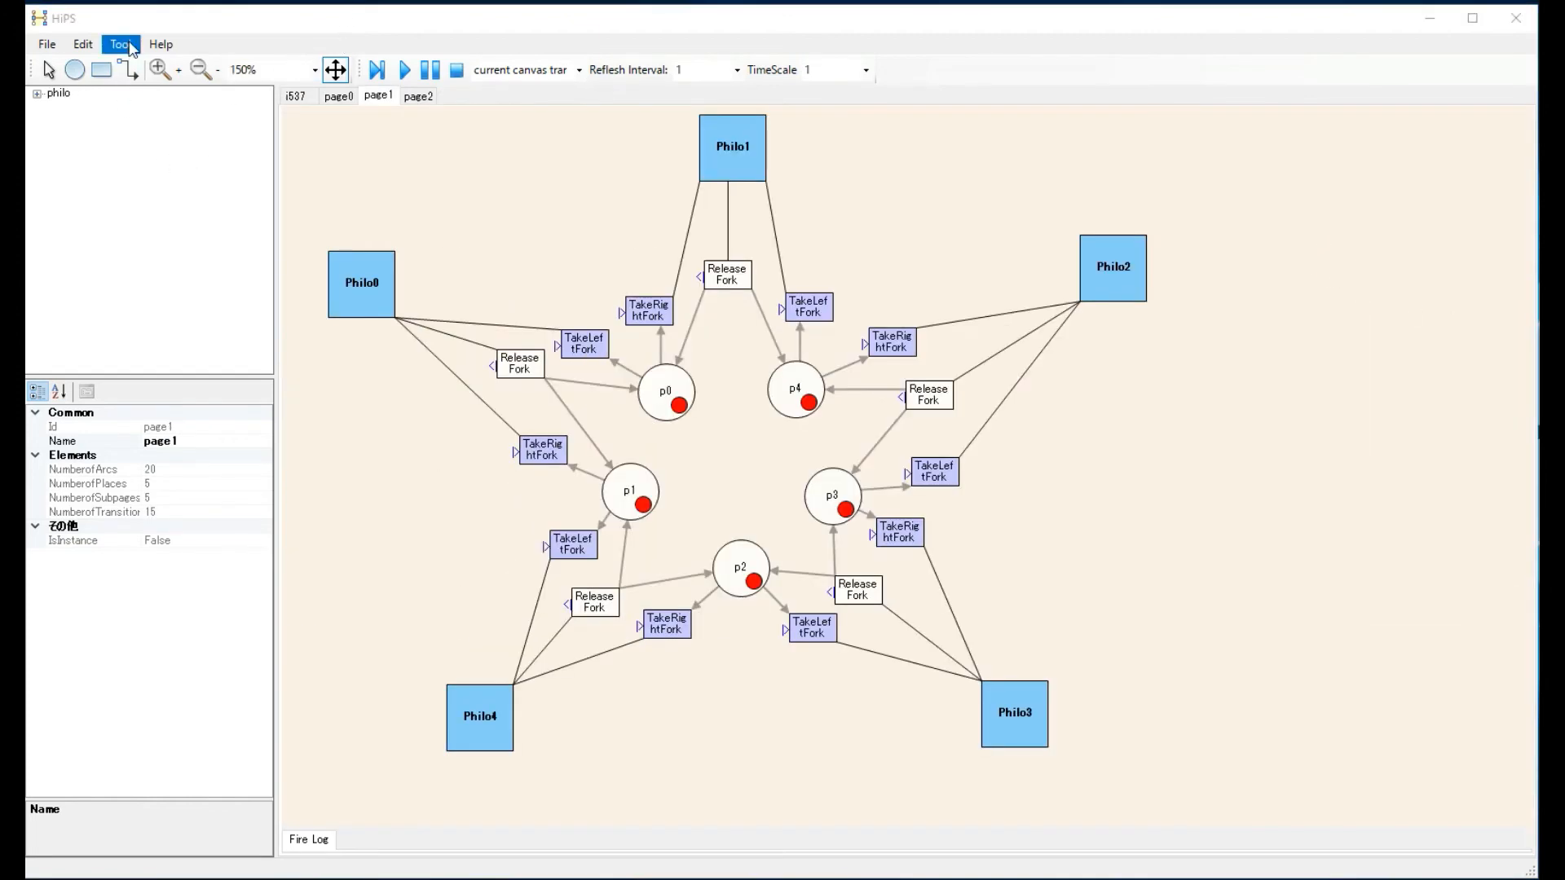
Step: Run the Deadlock analysis on page1 of the philo net with a depth of 99, and close the results
{"action": "left_click", "coordinate": [130, 47]}
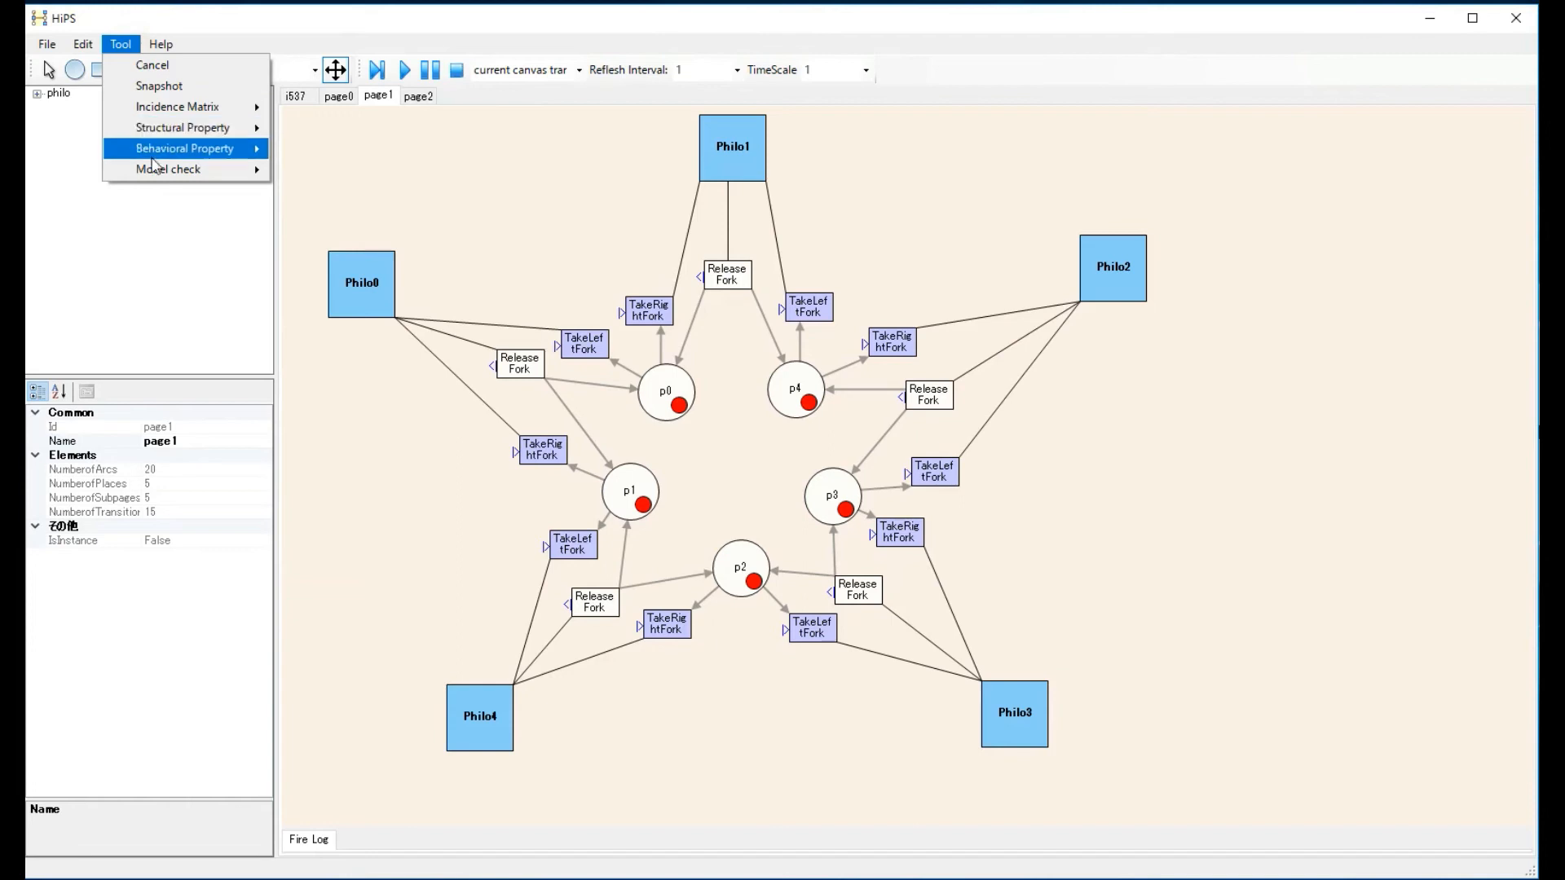
{"action": "mouse_move", "coordinate": [154, 157]}
{"action": "left_click", "coordinate": [341, 172]}
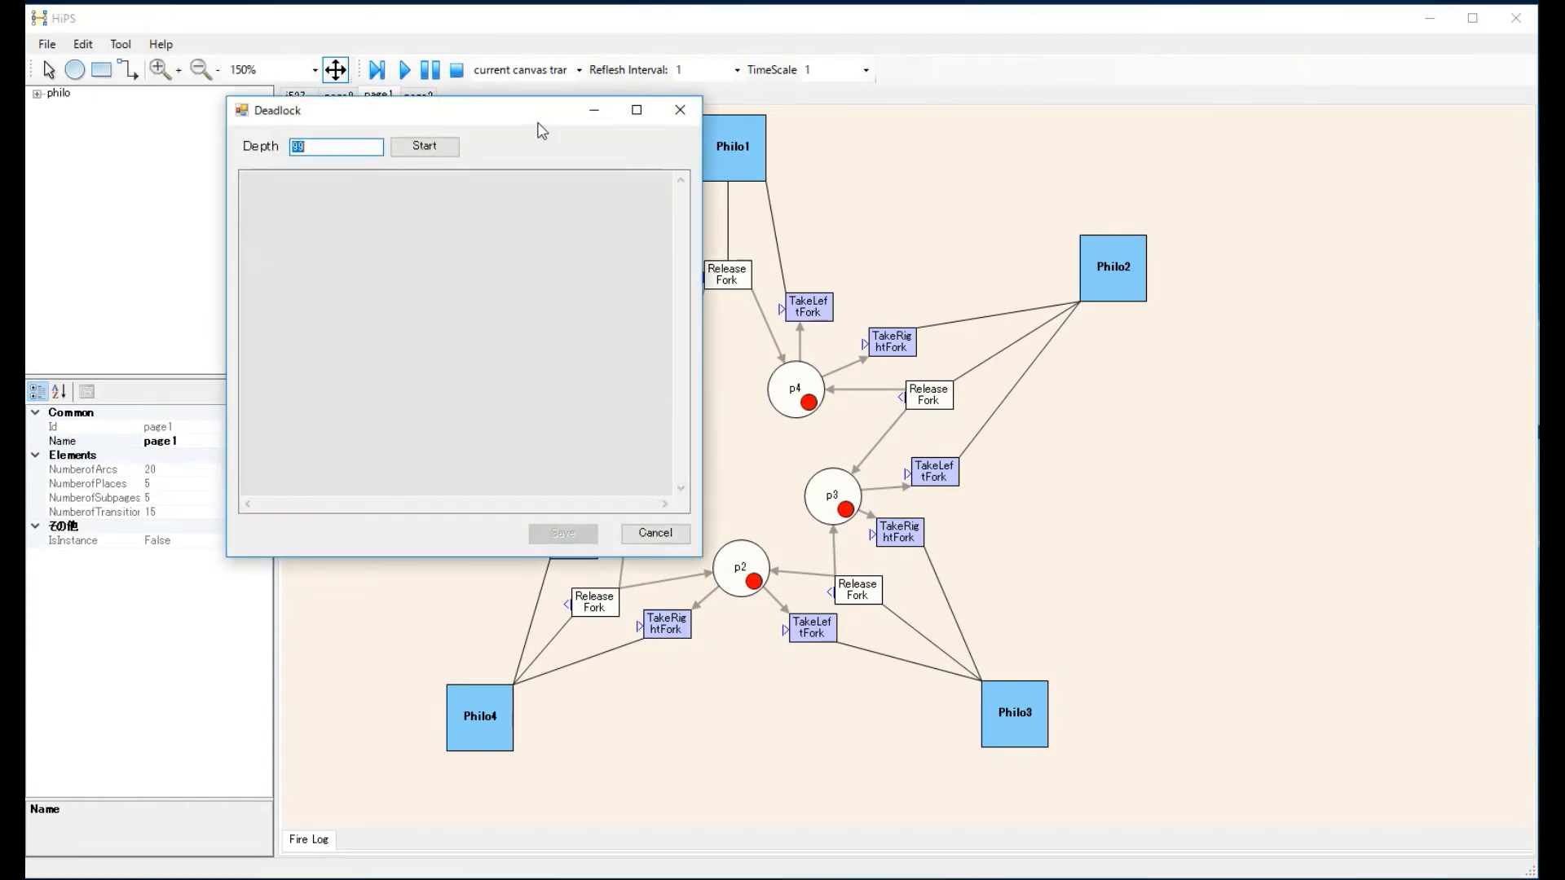
{"action": "left_click_drag", "start_coordinate": [535, 117], "coordinate": [1236, 222]}
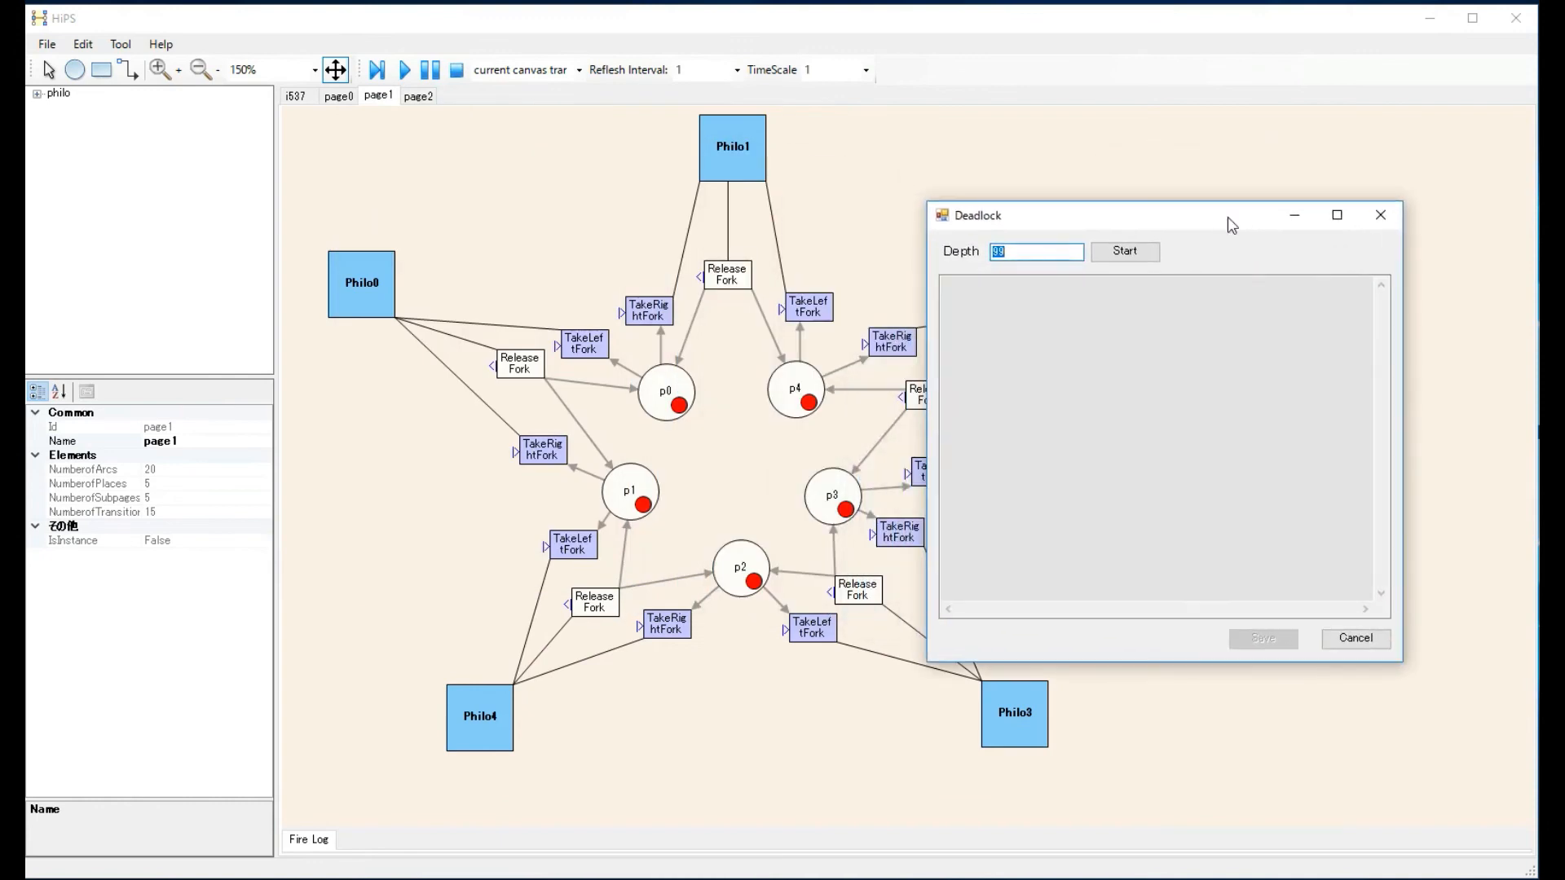
{"action": "left_click", "coordinate": [1127, 254]}
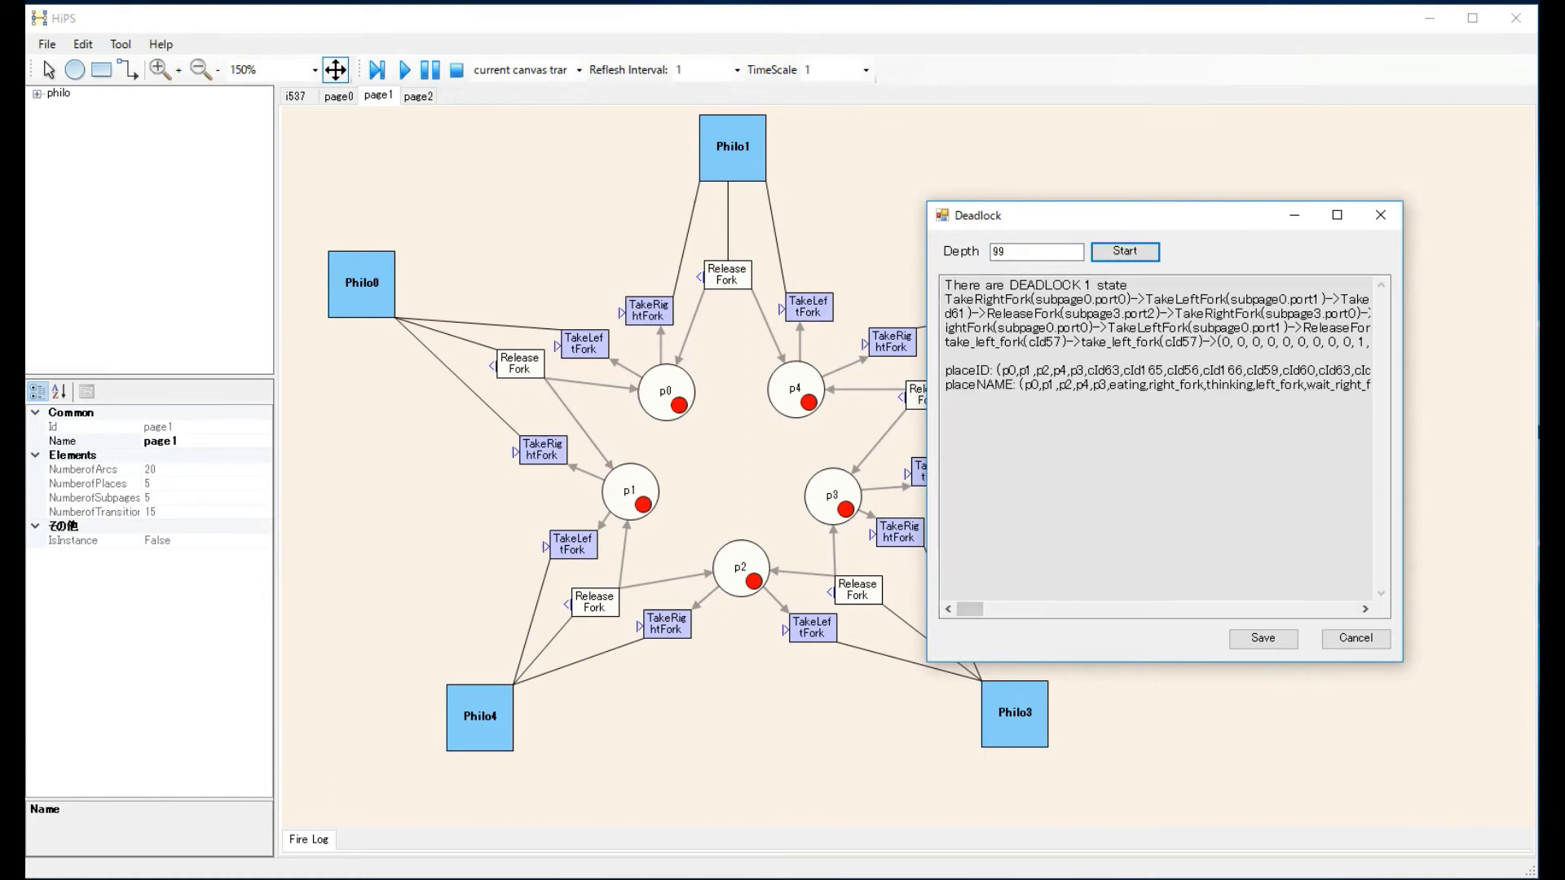
{"action": "left_click", "coordinate": [1380, 215]}
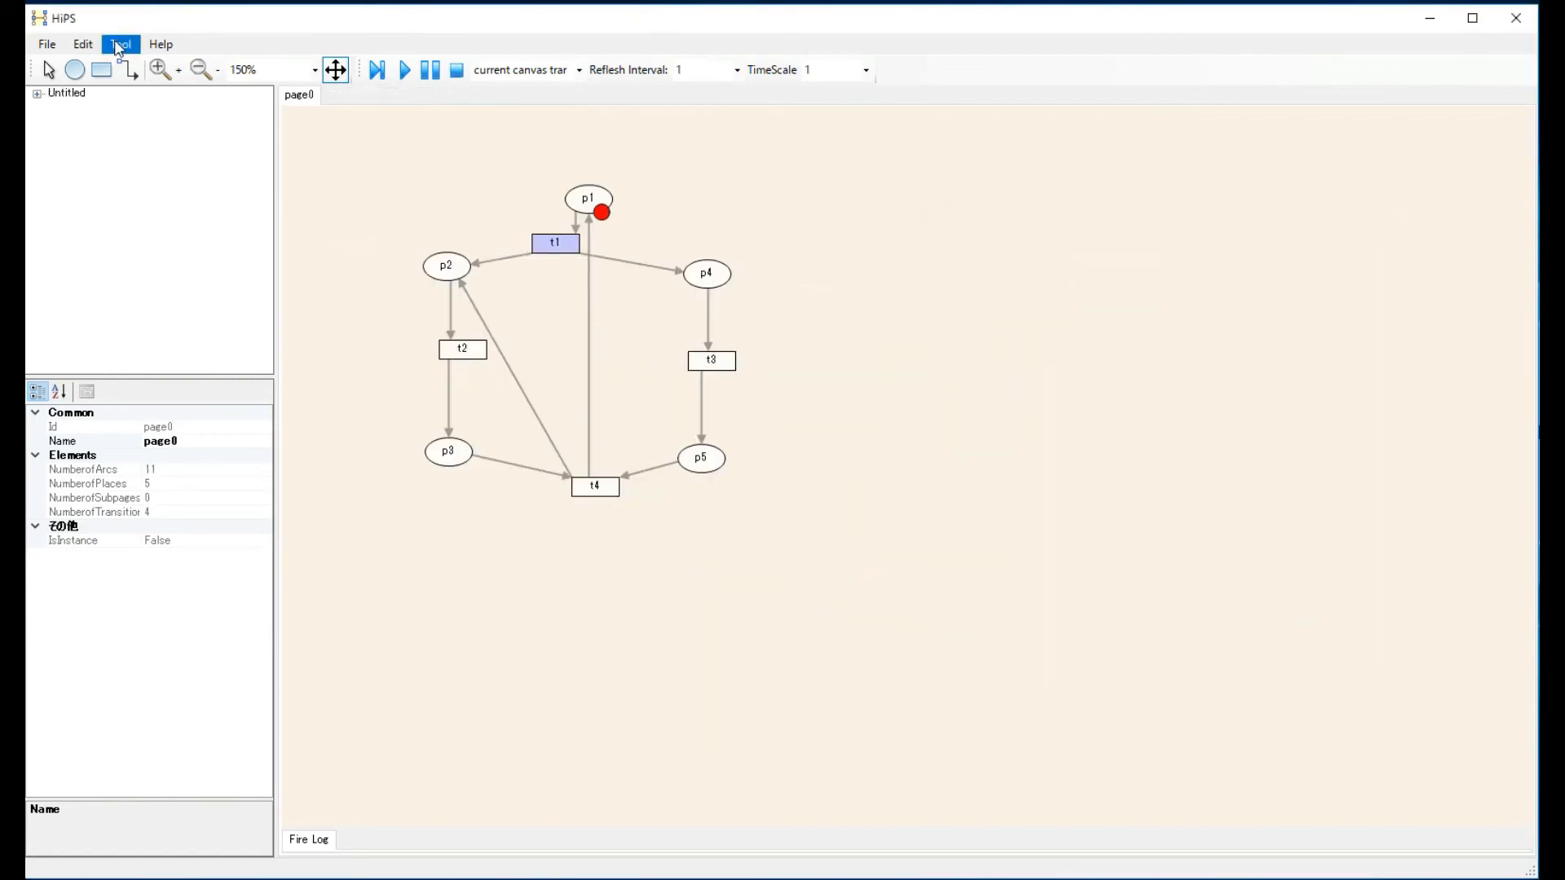
Step: Compute the Synchronic Distance between all transitions of the page0 net, with the results placed beside the net
{"action": "left_click", "coordinate": [119, 48]}
{"action": "mouse_move", "coordinate": [174, 150]}
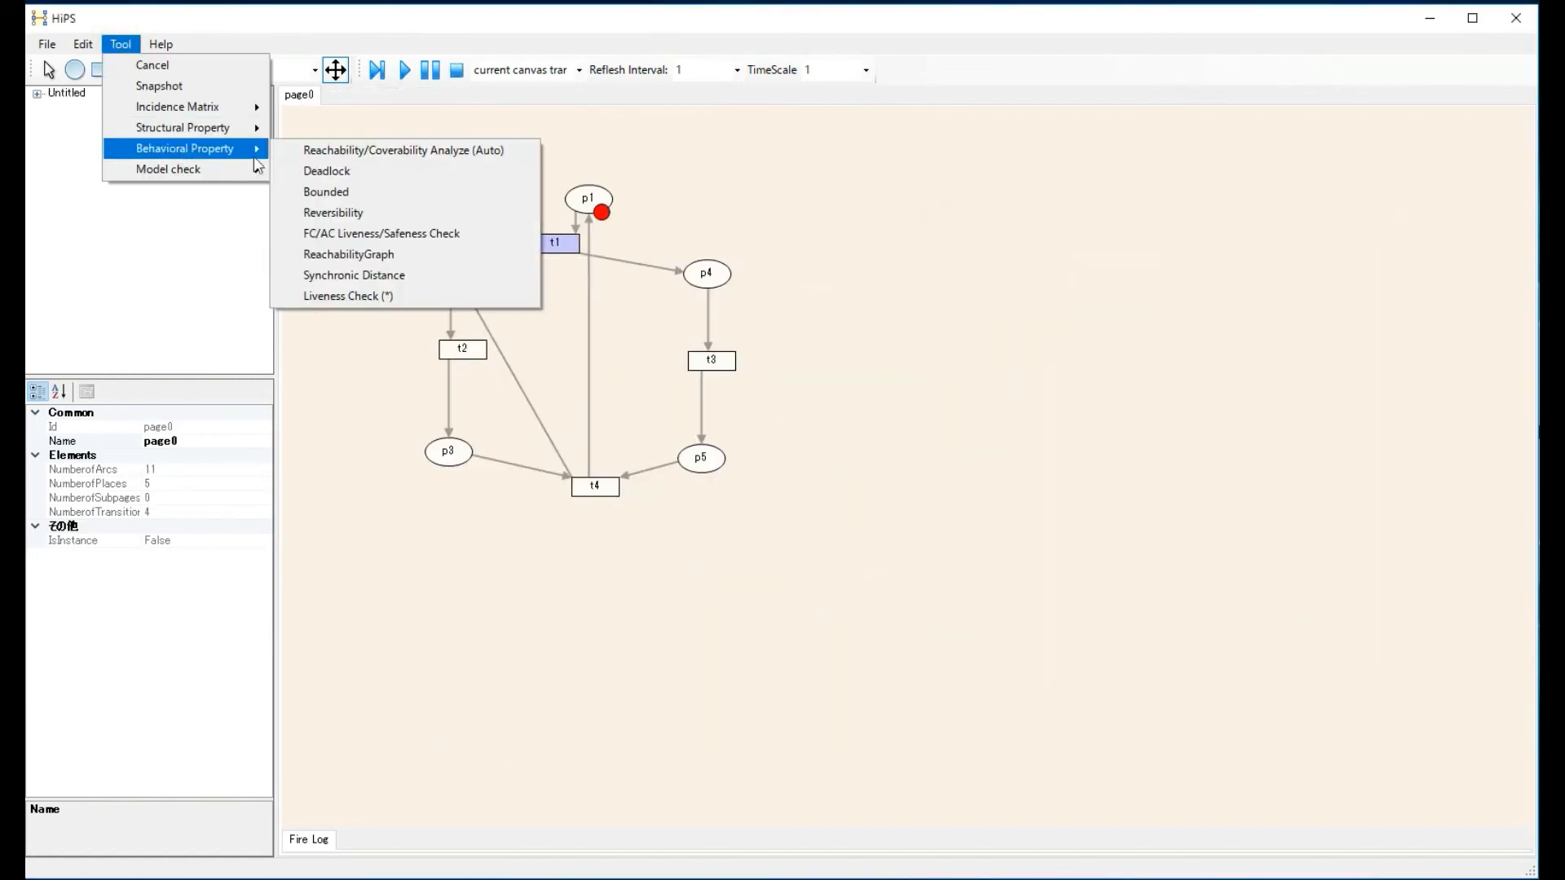
{"action": "left_click", "coordinate": [372, 281]}
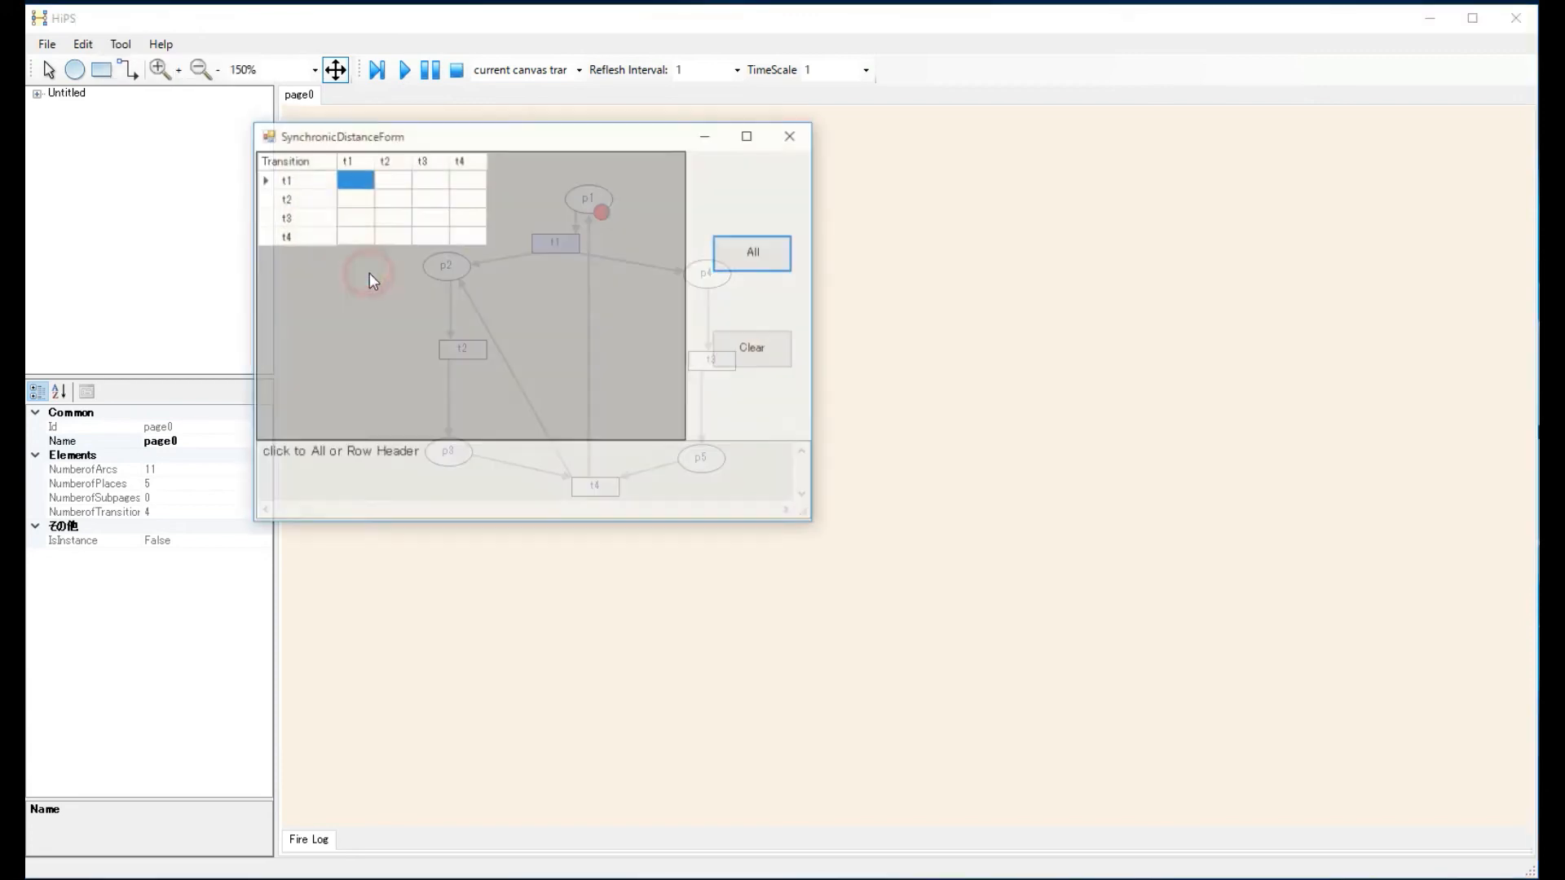
{"action": "left_click", "coordinate": [741, 249]}
{"action": "left_click_drag", "start_coordinate": [534, 140], "coordinate": [1103, 218]}
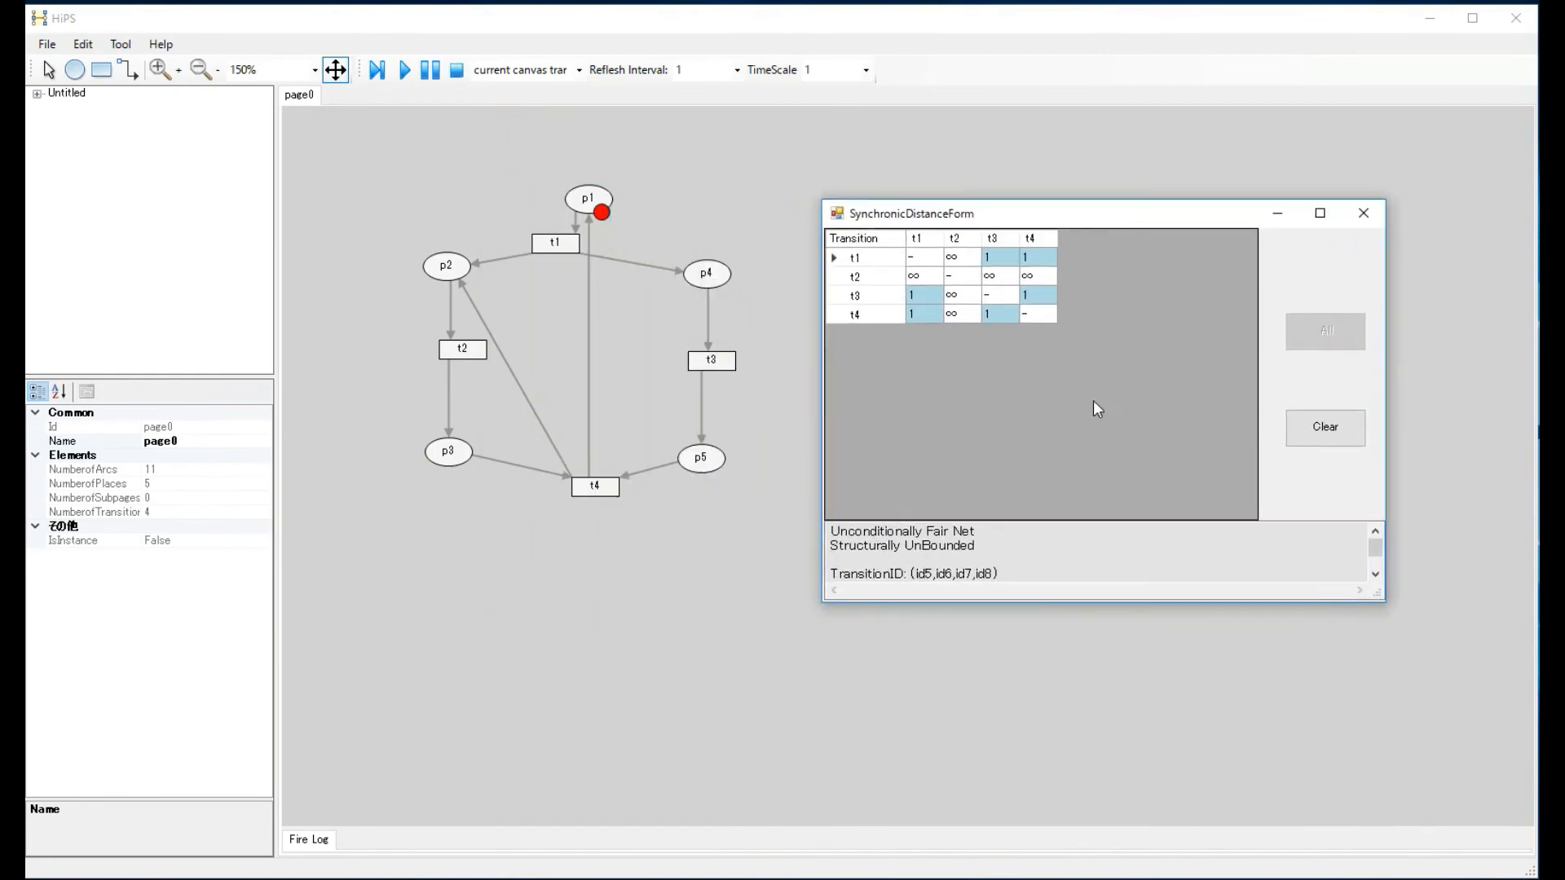
Step: Highlight t1's pairings with t1 through t4 and the t2–t1 pair on the net from the synchronic distance matrix, and close the results
{"action": "left_click", "coordinate": [942, 259]}
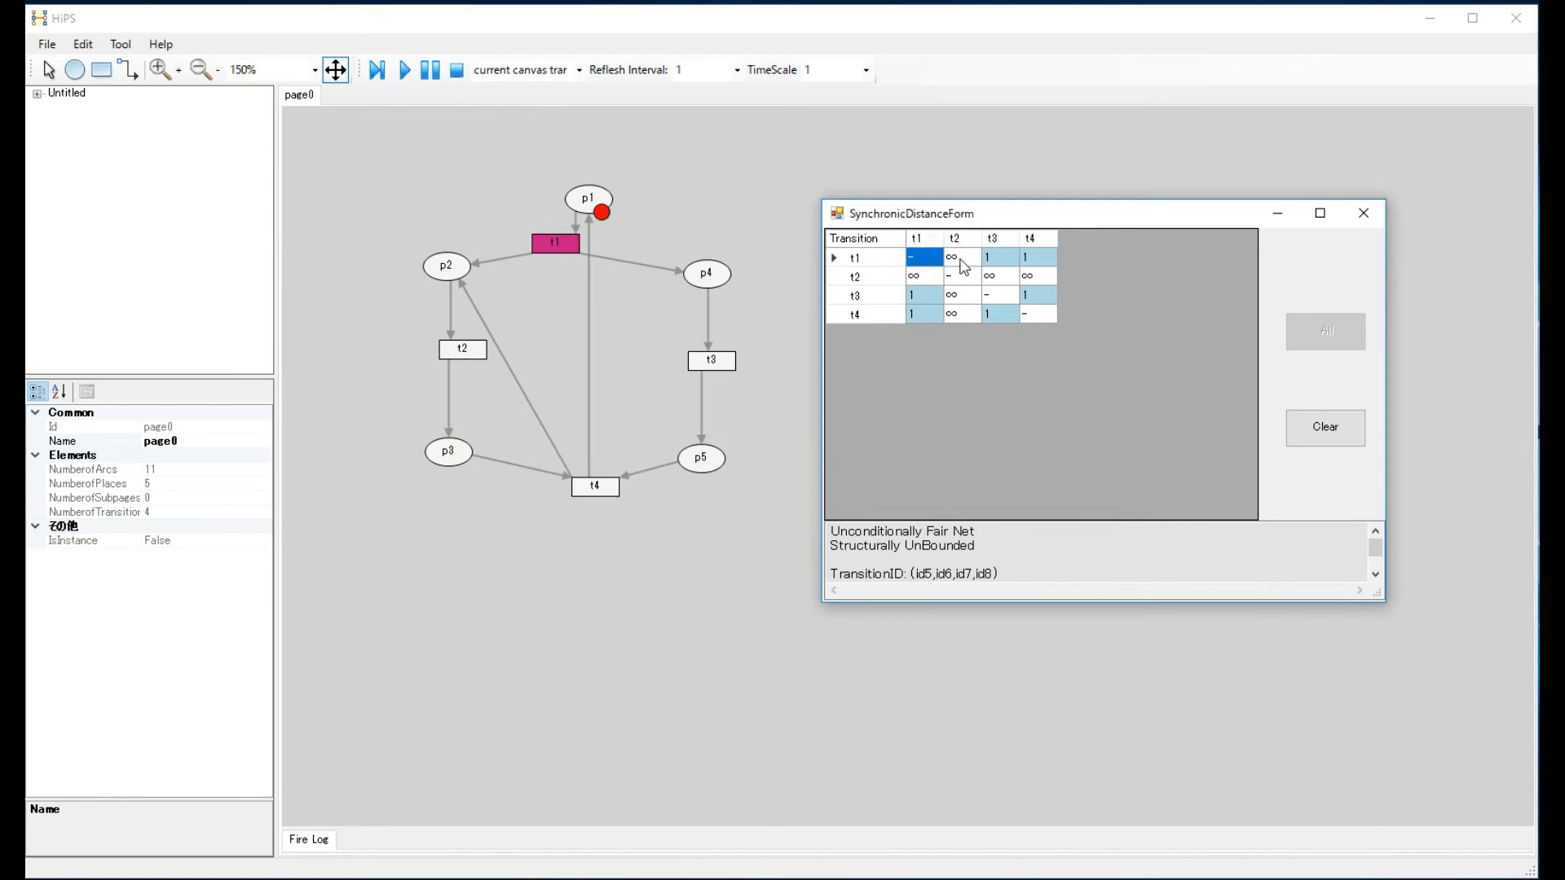
{"action": "left_click", "coordinate": [960, 259]}
{"action": "left_click", "coordinate": [1010, 259]}
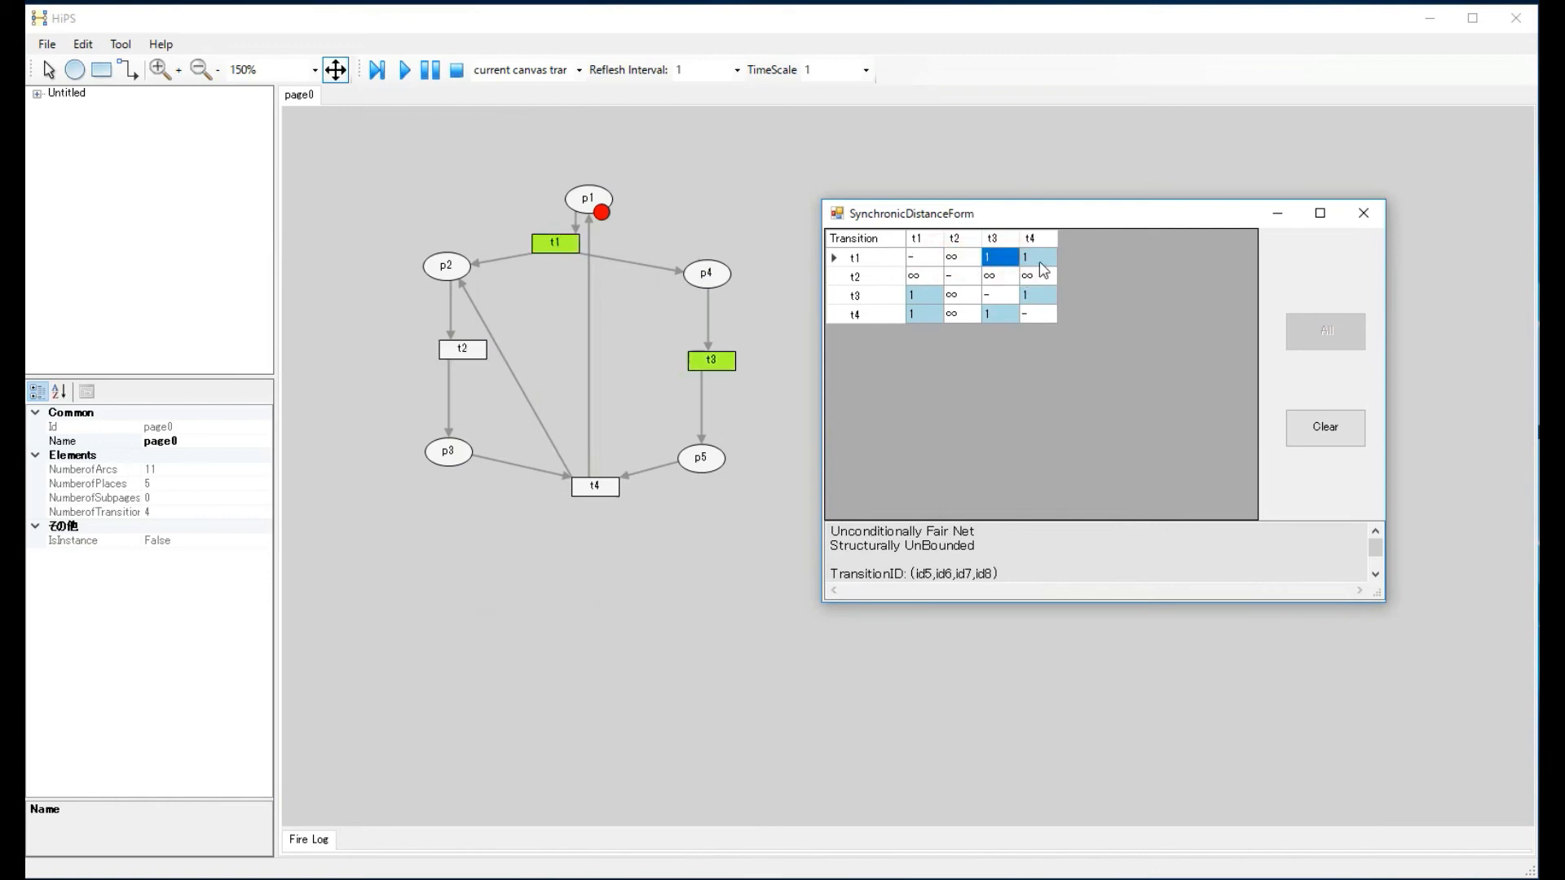
{"action": "left_click", "coordinate": [1040, 263]}
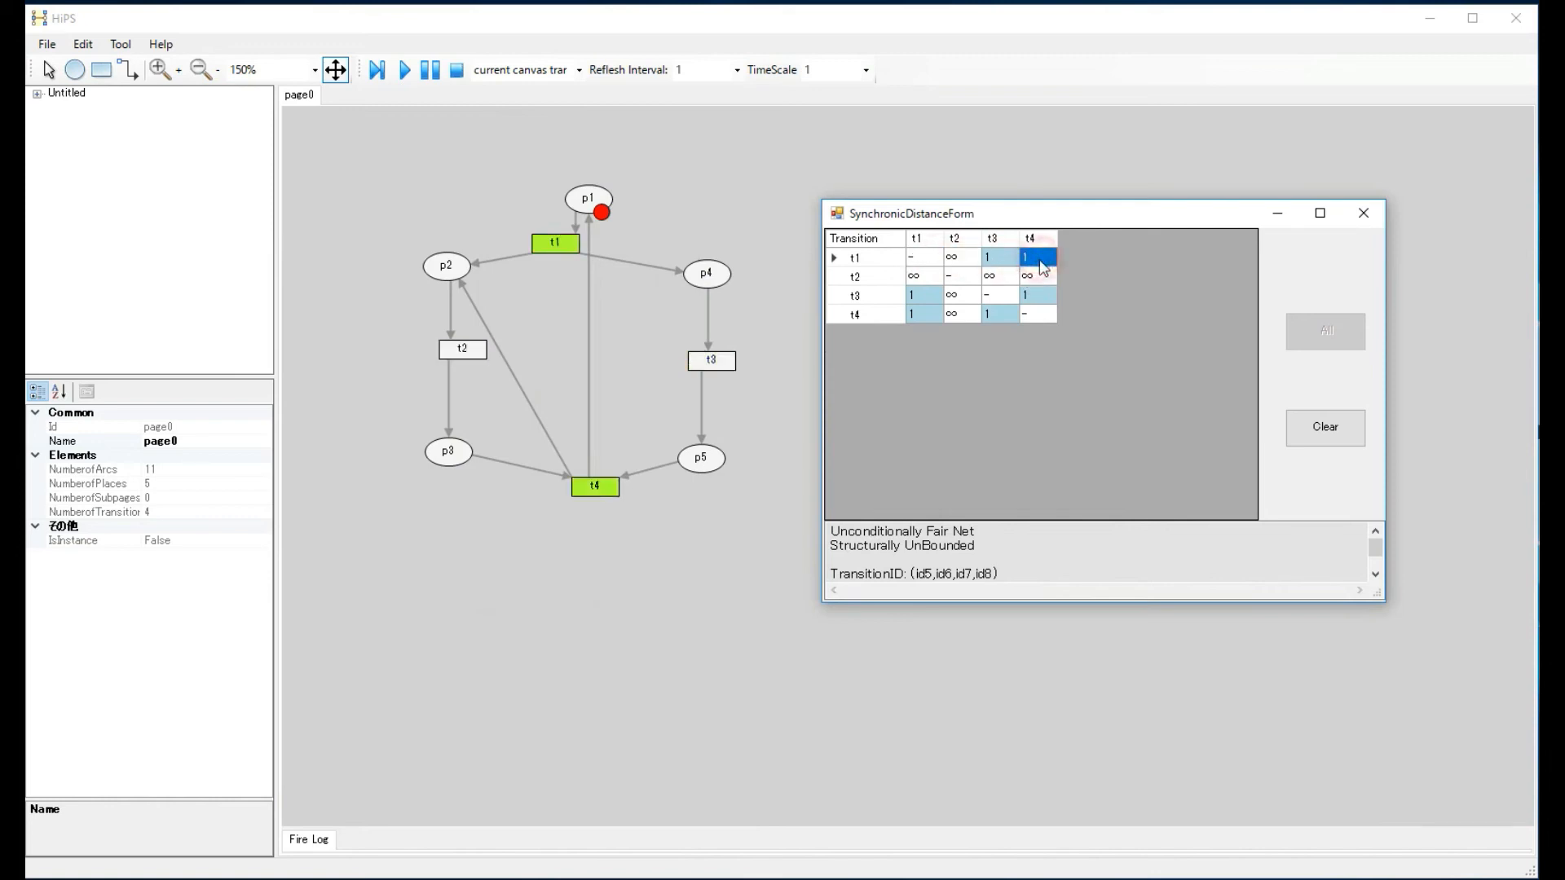
{"action": "left_click", "coordinate": [933, 281]}
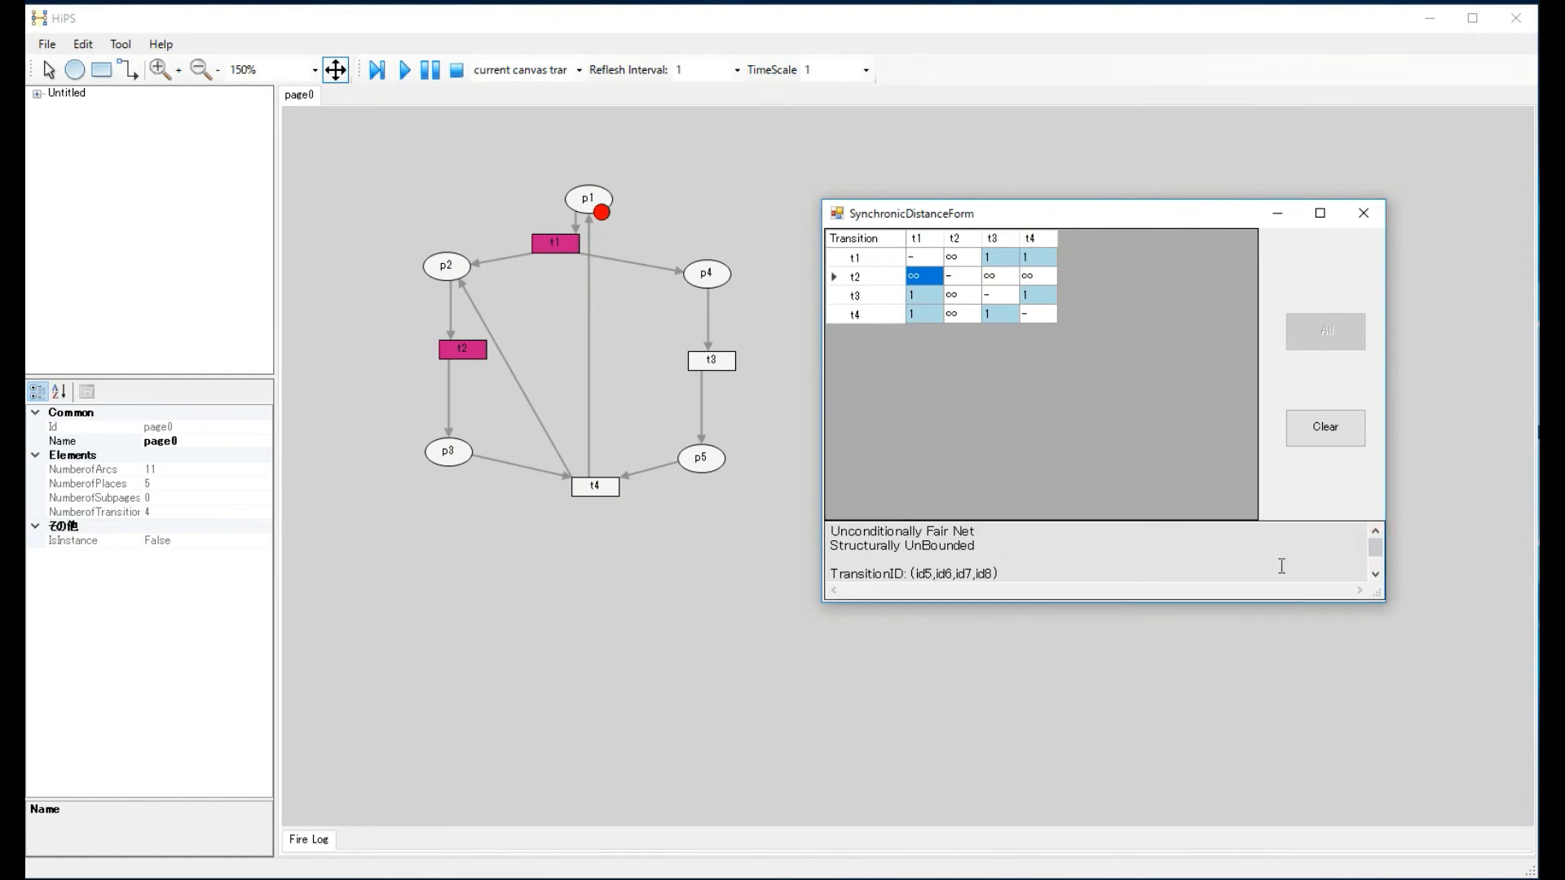
{"action": "left_click_drag", "start_coordinate": [1377, 549], "coordinate": [1374, 572]}
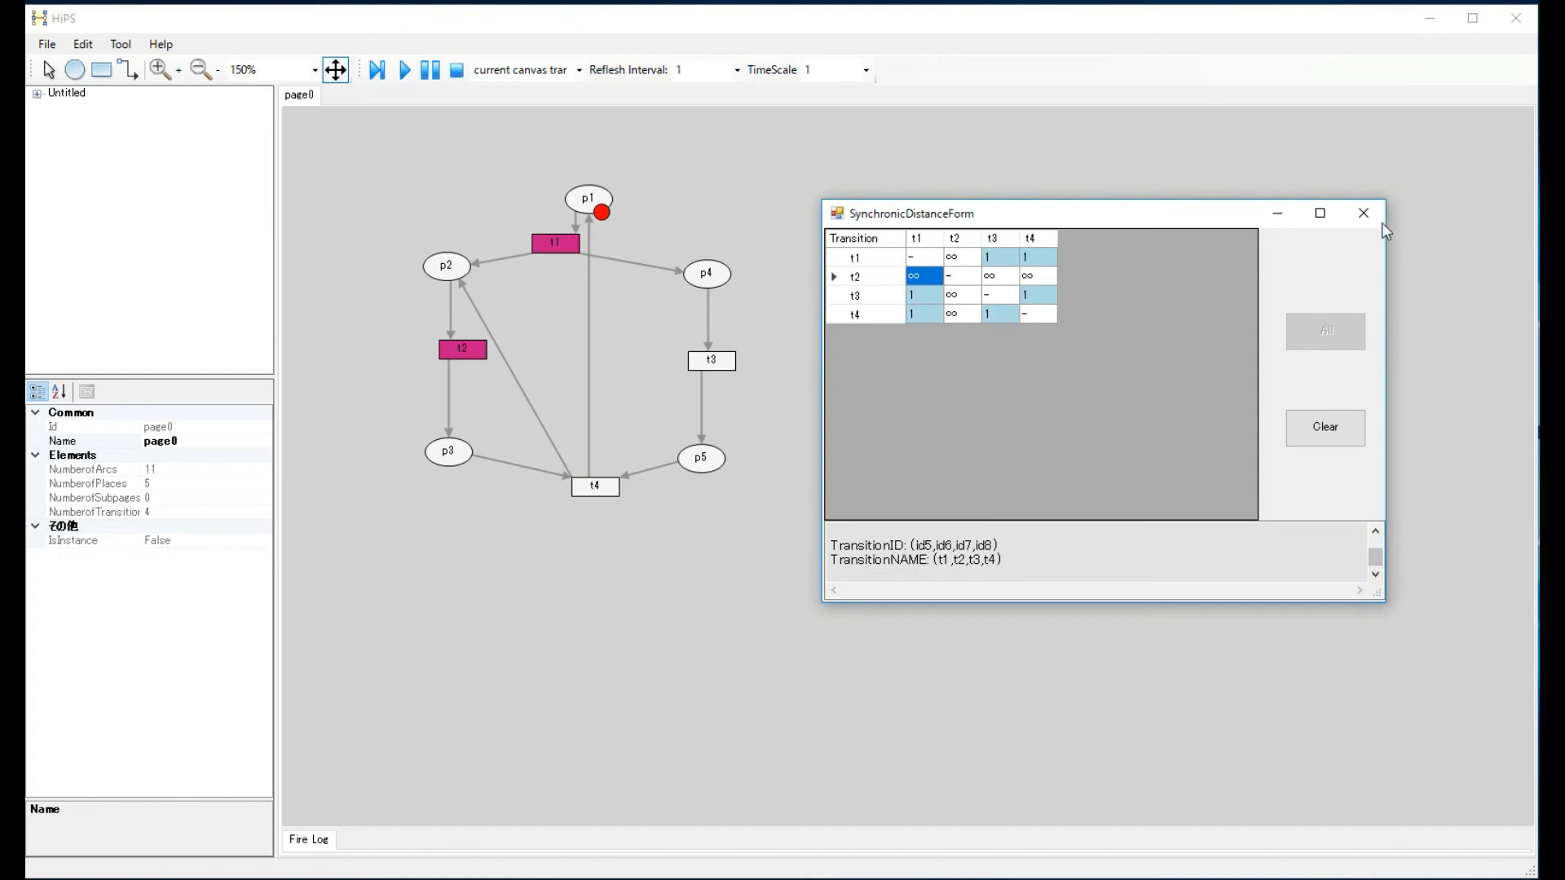
{"action": "left_click", "coordinate": [1363, 212]}
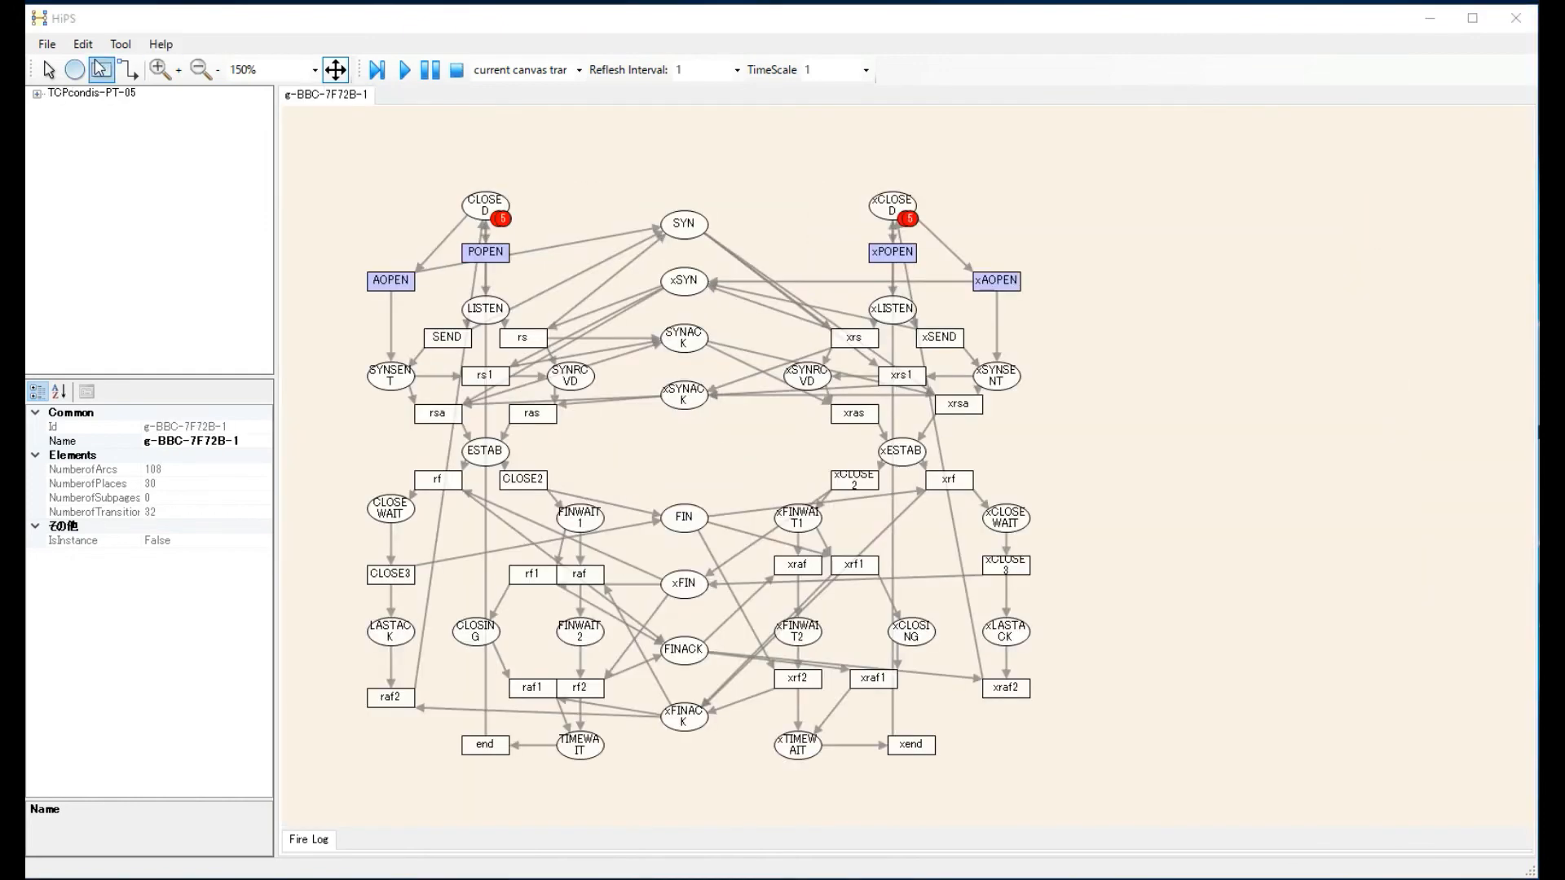
Step: Open the ReachabilityGraph generator for the TCPcondis-PT-05 net, with g.aut in Downloads as the output file, overwriting the existing one
{"action": "left_click", "coordinate": [121, 45]}
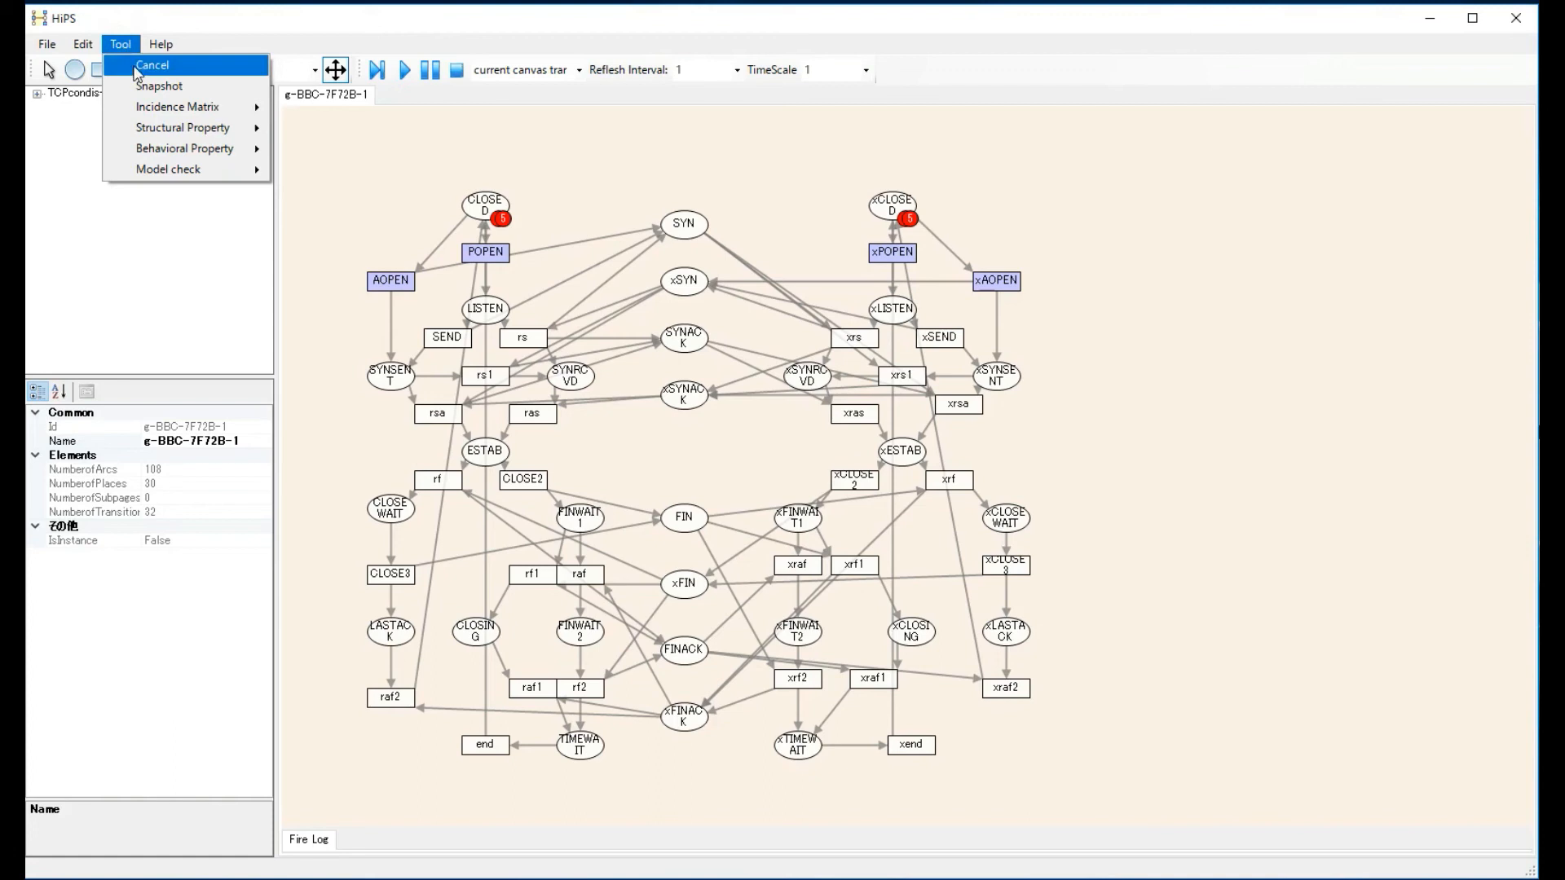
{"action": "mouse_move", "coordinate": [212, 158]}
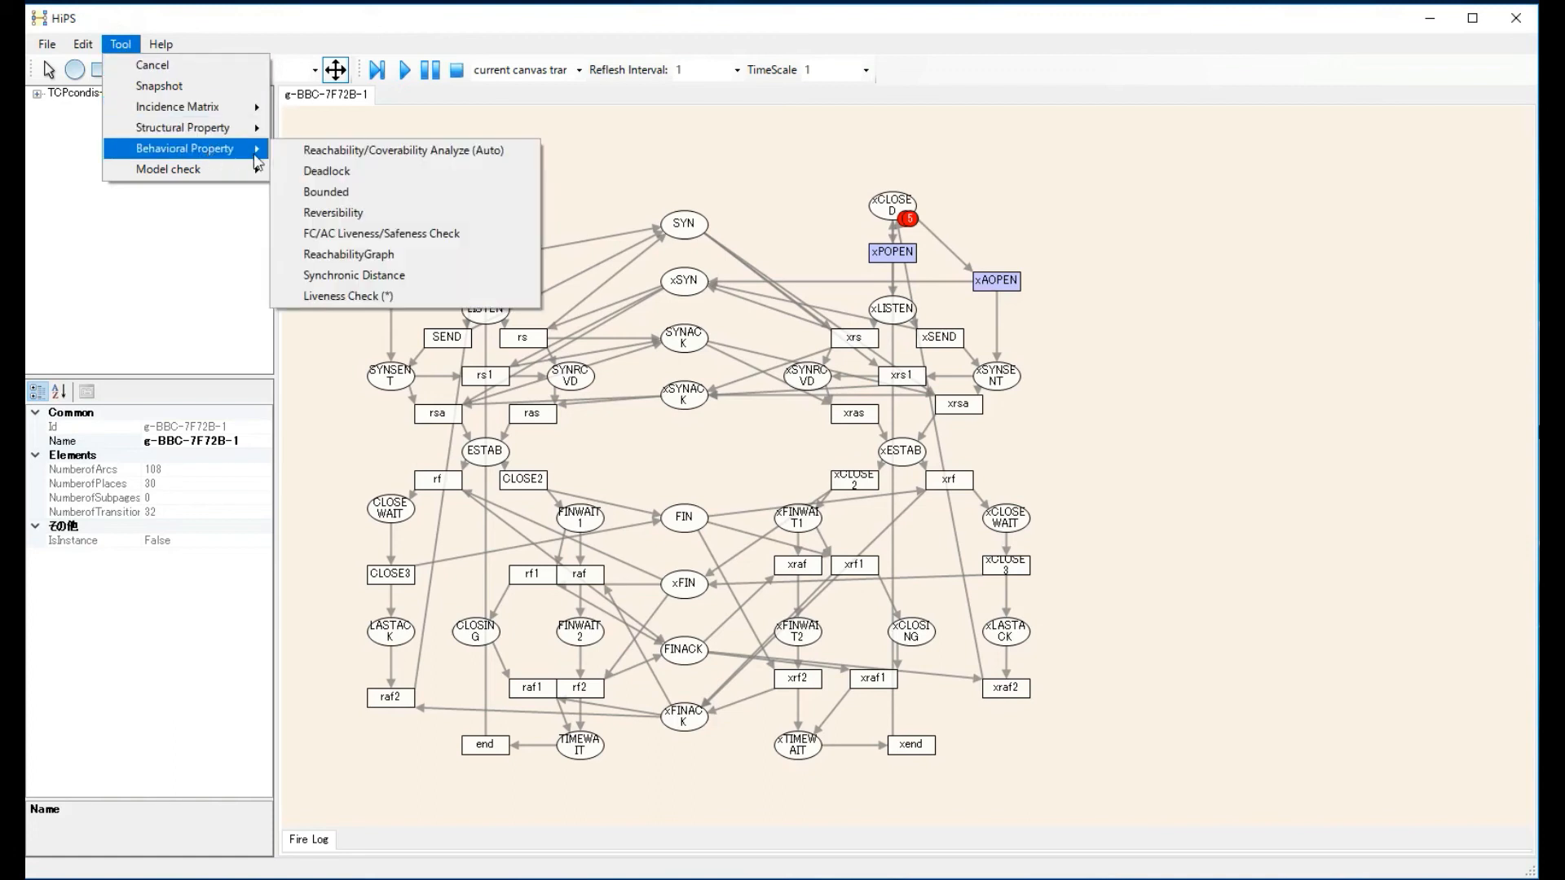
{"action": "left_click", "coordinate": [418, 258]}
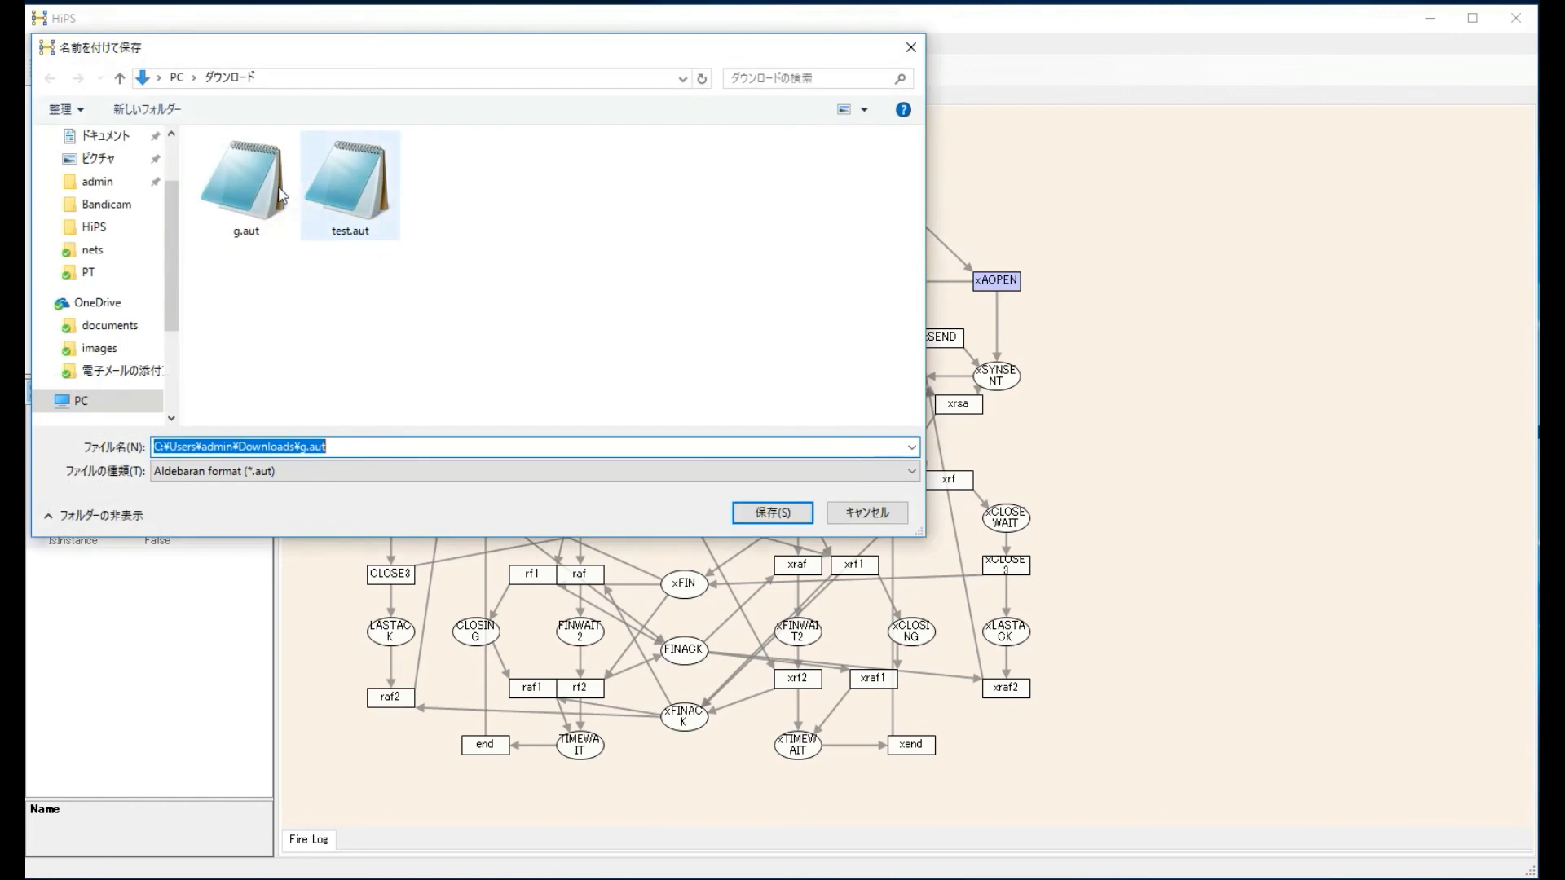
{"action": "double_click", "coordinate": [245, 186]}
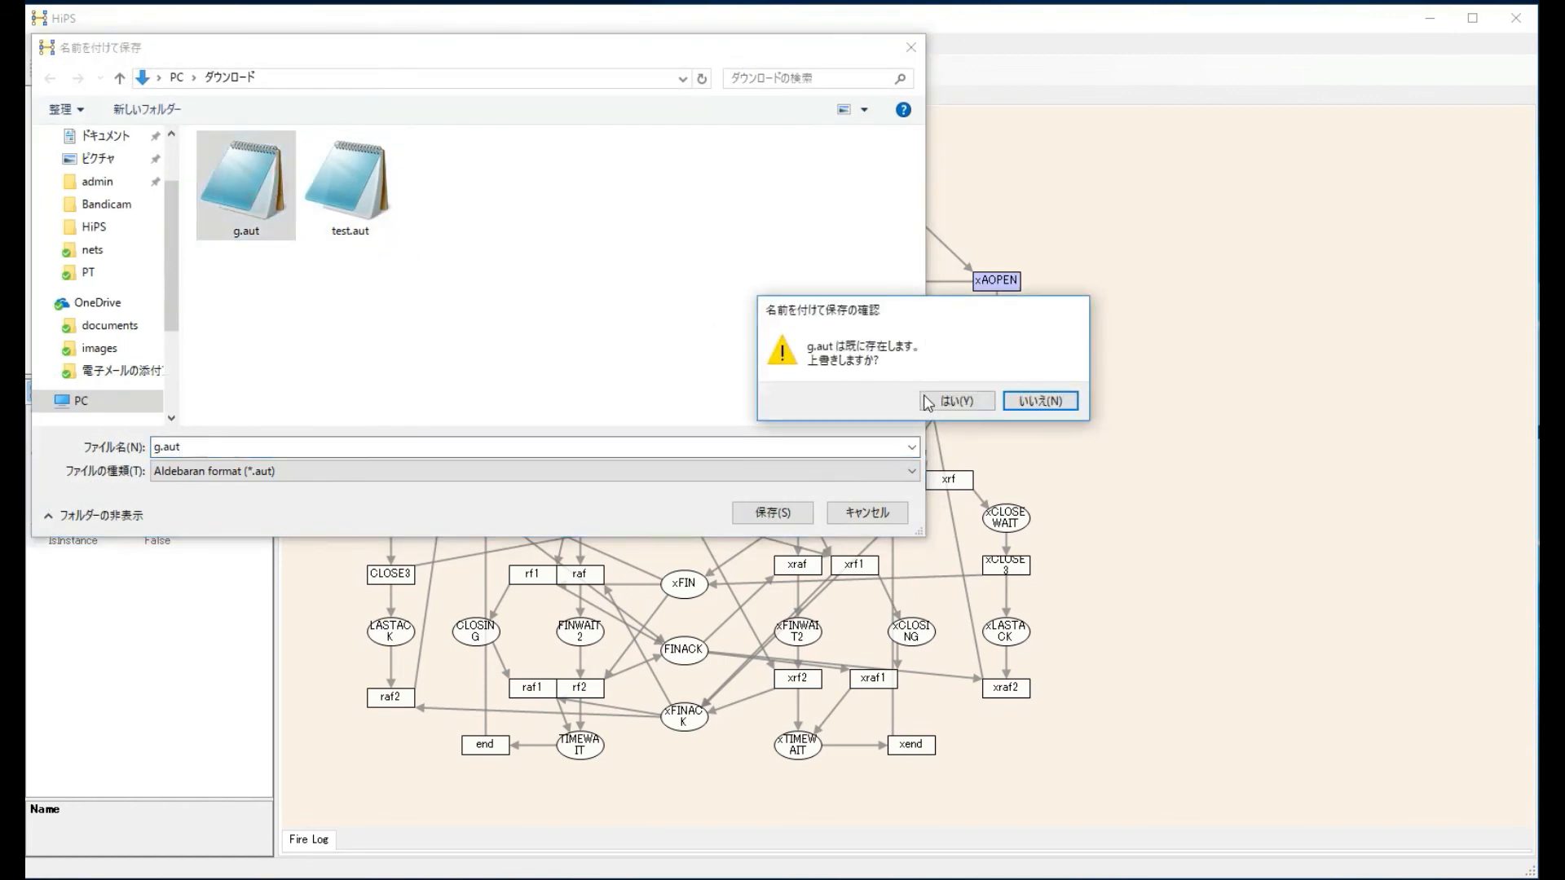
{"action": "left_click", "coordinate": [929, 401]}
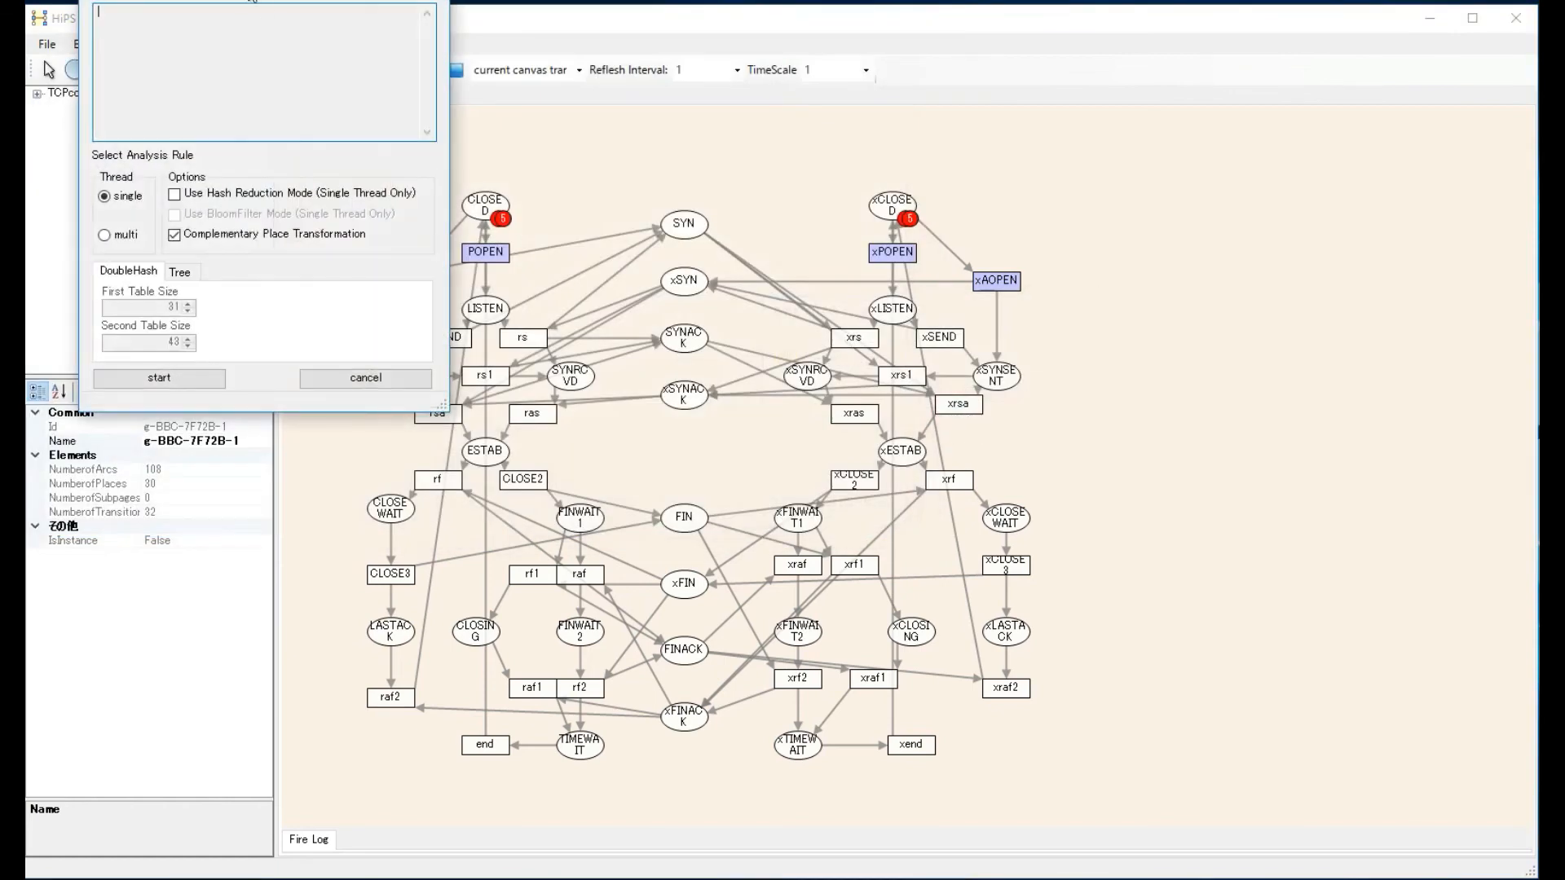
Step: Start generating the reachability graph in multi-thread mode with Complementary Place Transformation on
{"action": "left_click_drag", "start_coordinate": [304, 18], "coordinate": [1220, 140]}
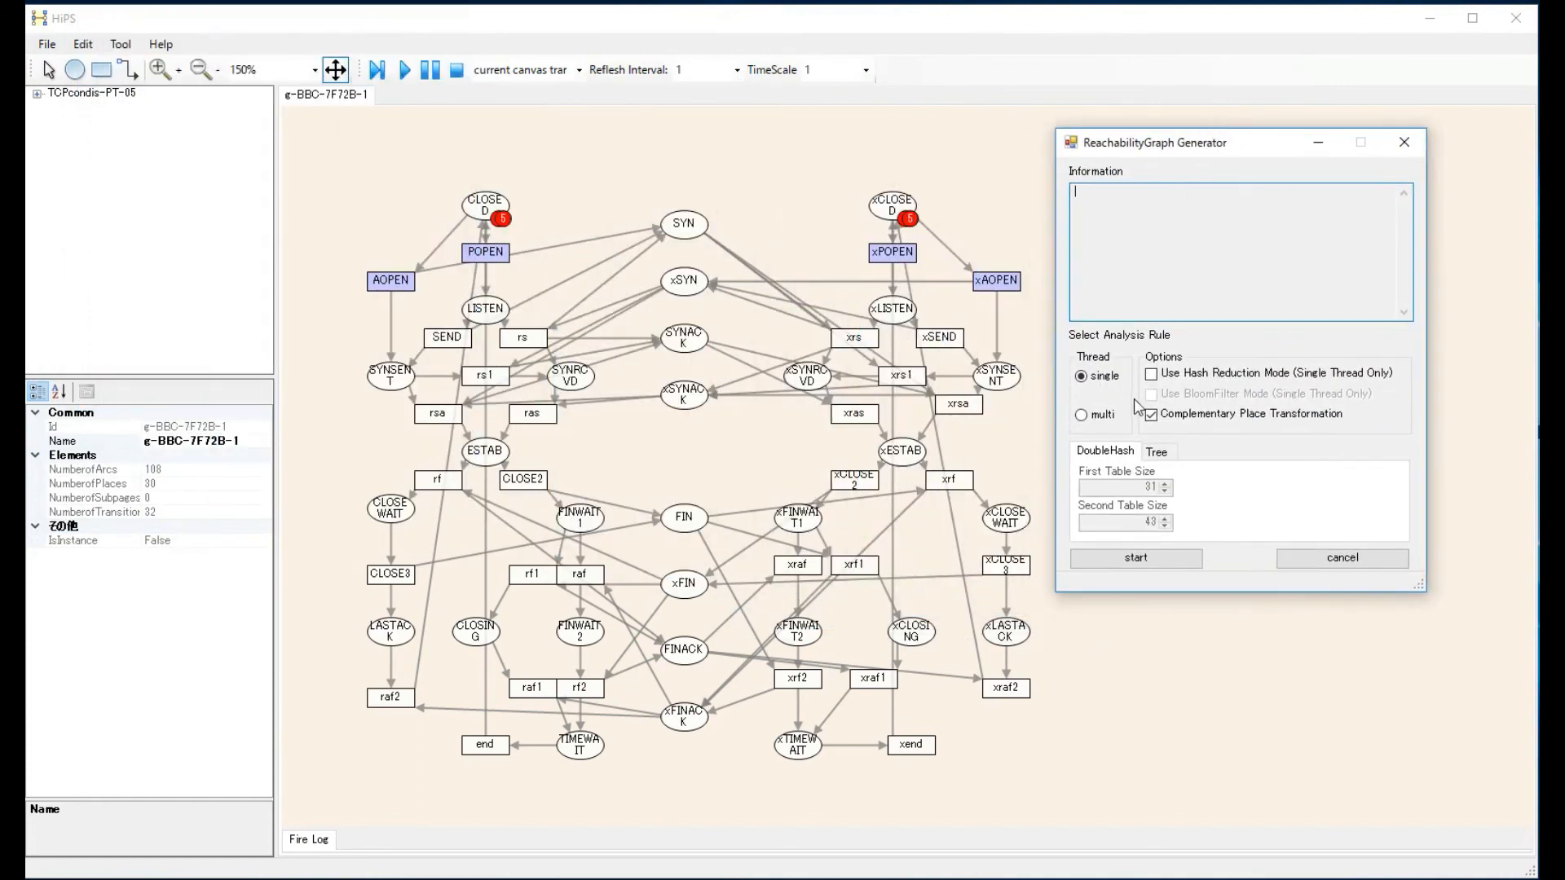
{"action": "left_click", "coordinate": [1082, 417]}
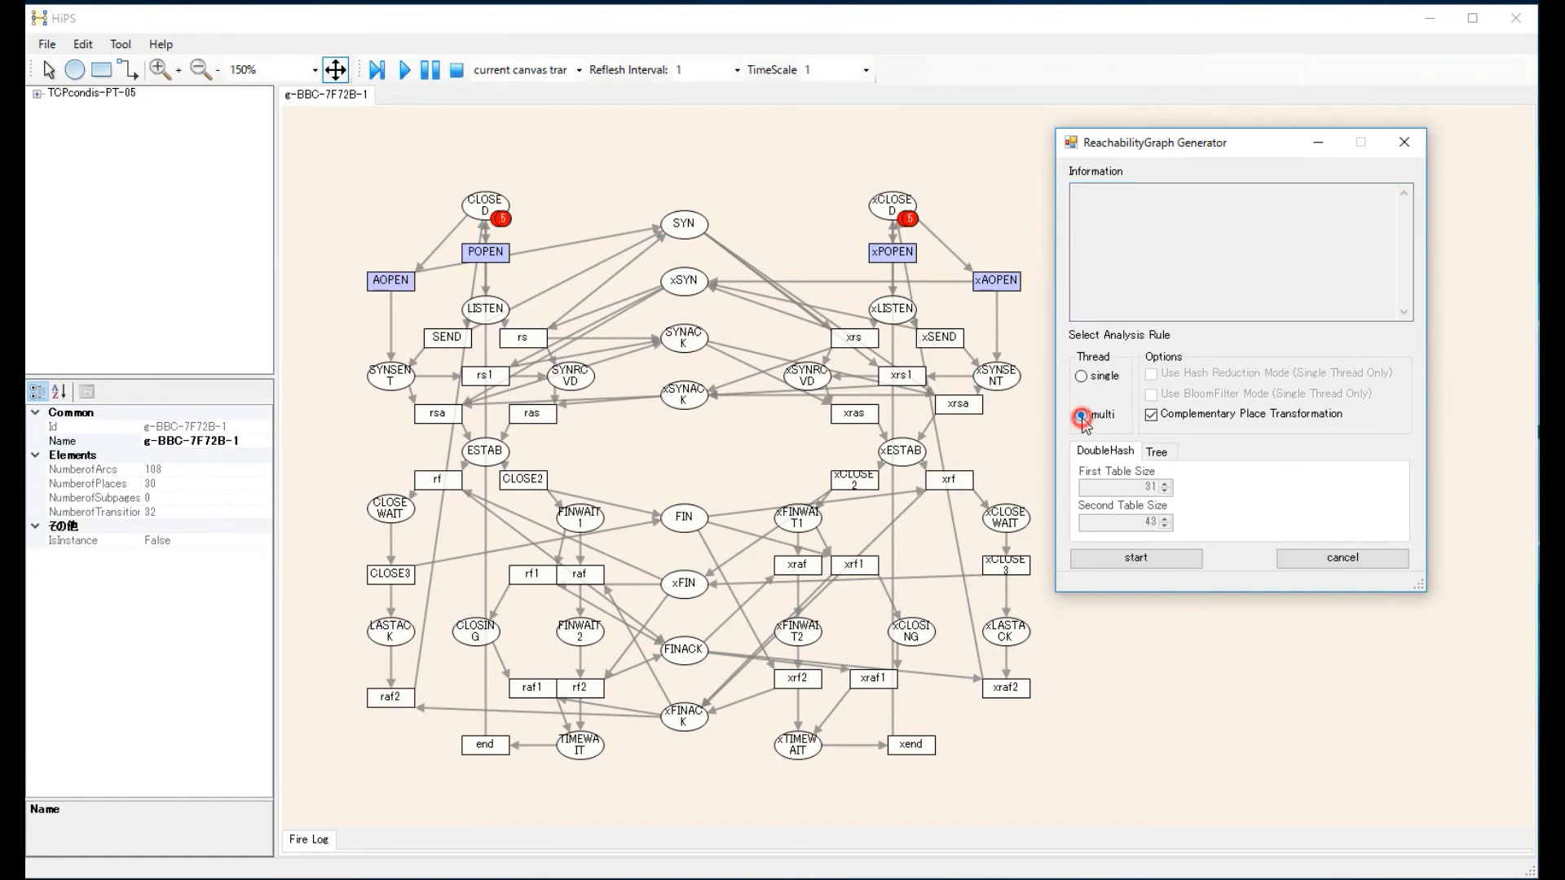
{"action": "left_click", "coordinate": [1135, 560]}
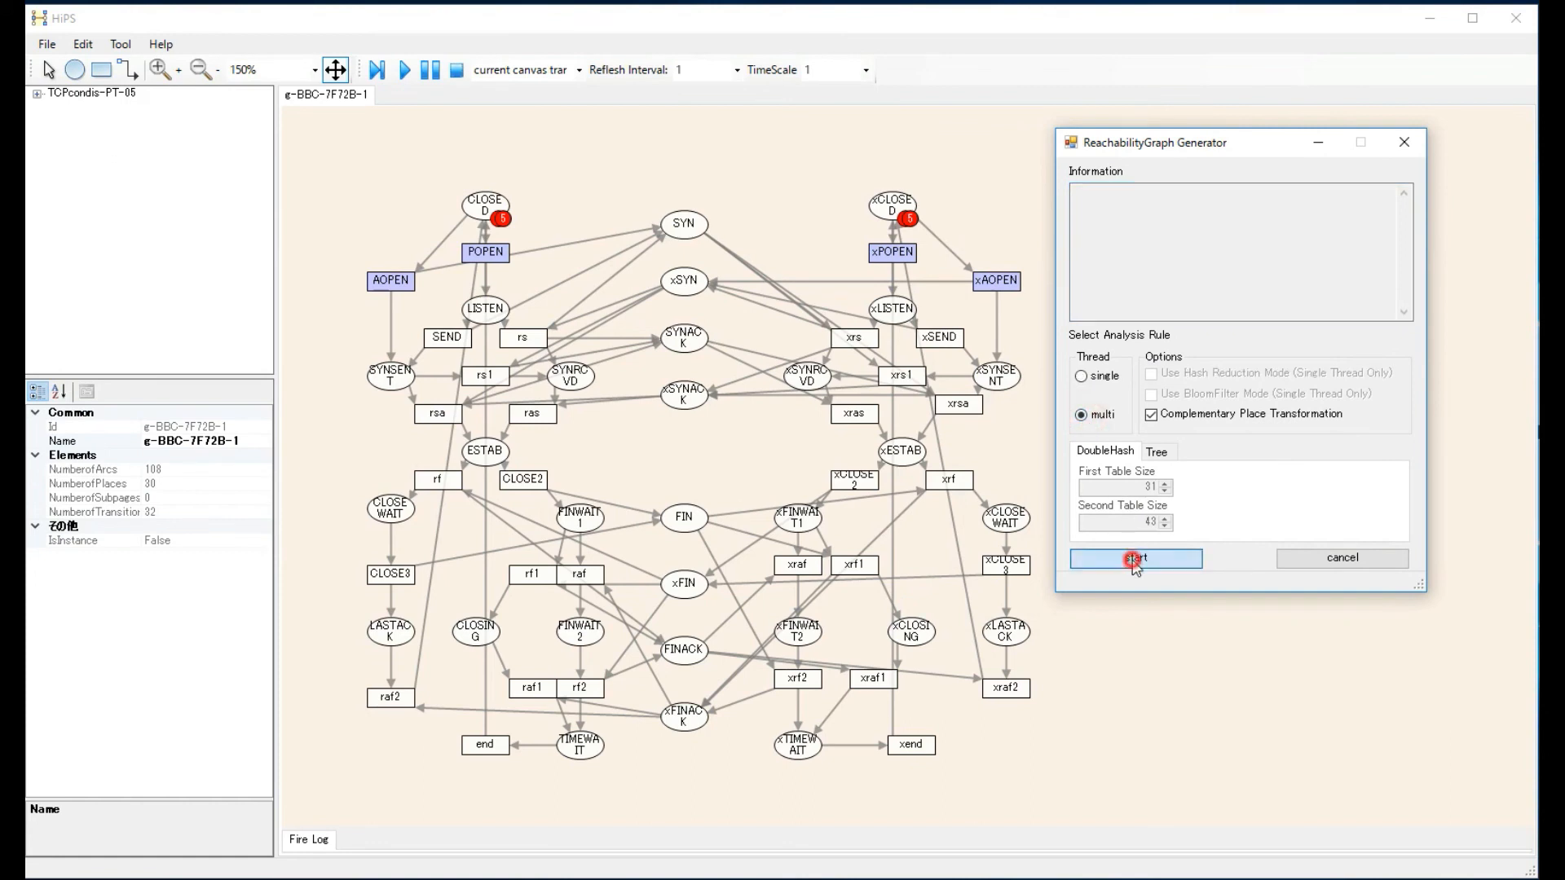